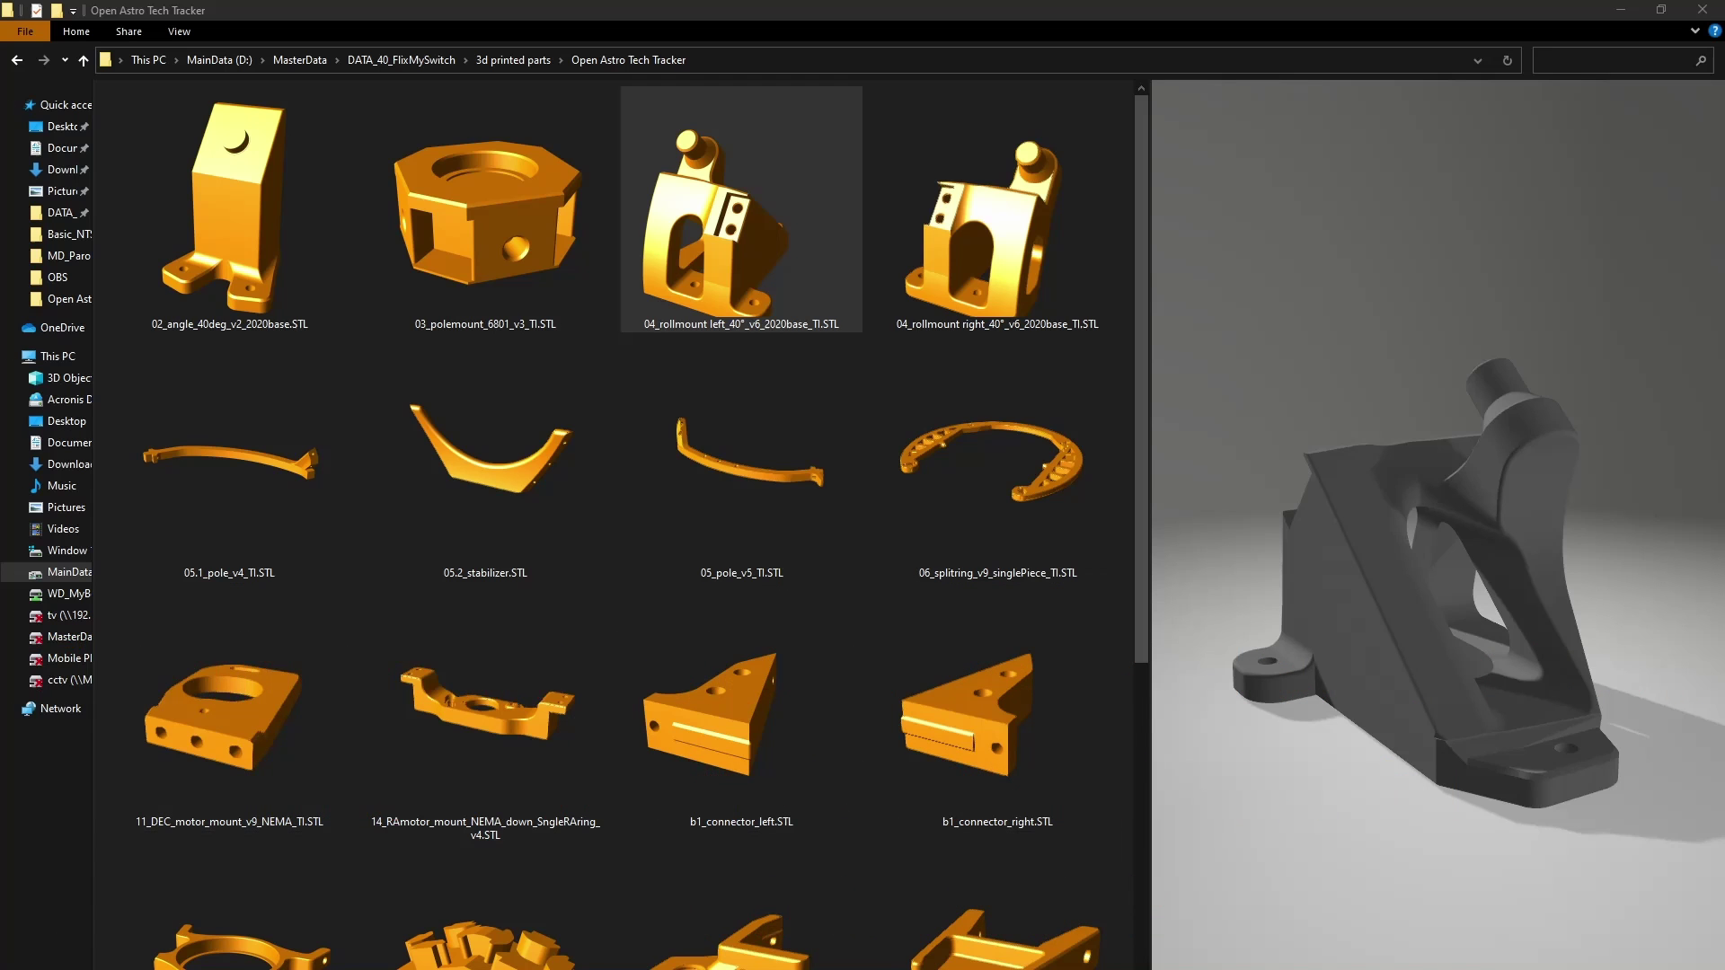
# Launch Microsoft Store from Windows Start search using 'app st'.
pyautogui.press('super')
pyautogui.press('Escape')
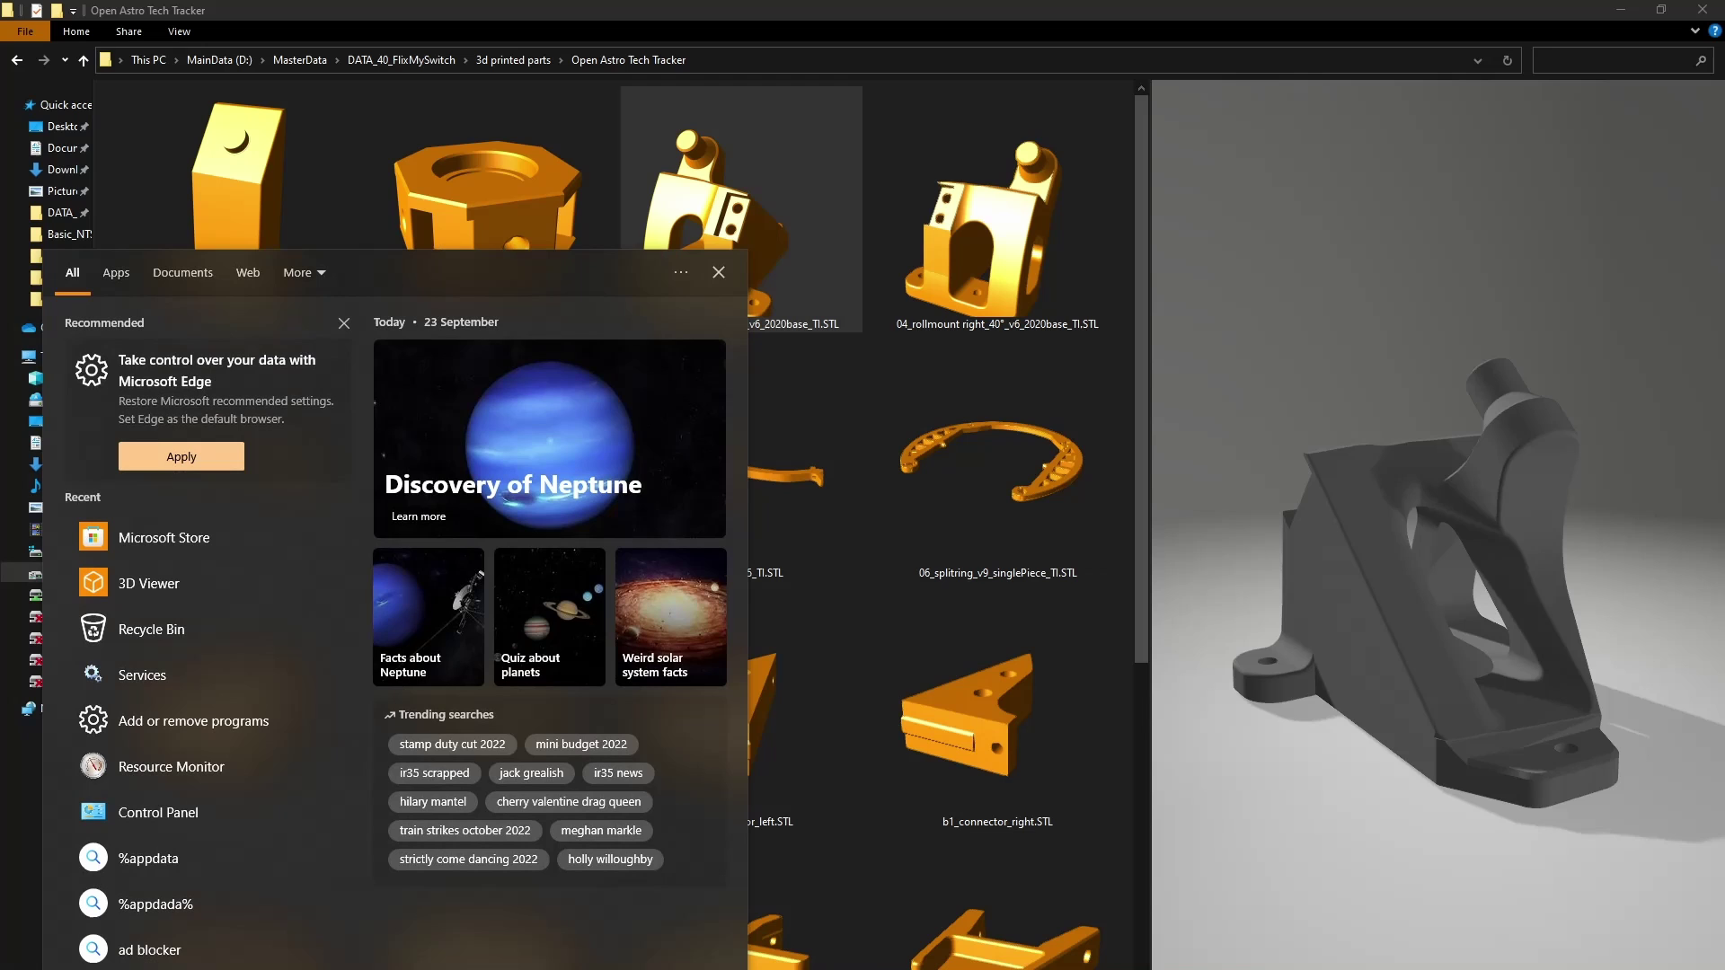
pyautogui.write('app')
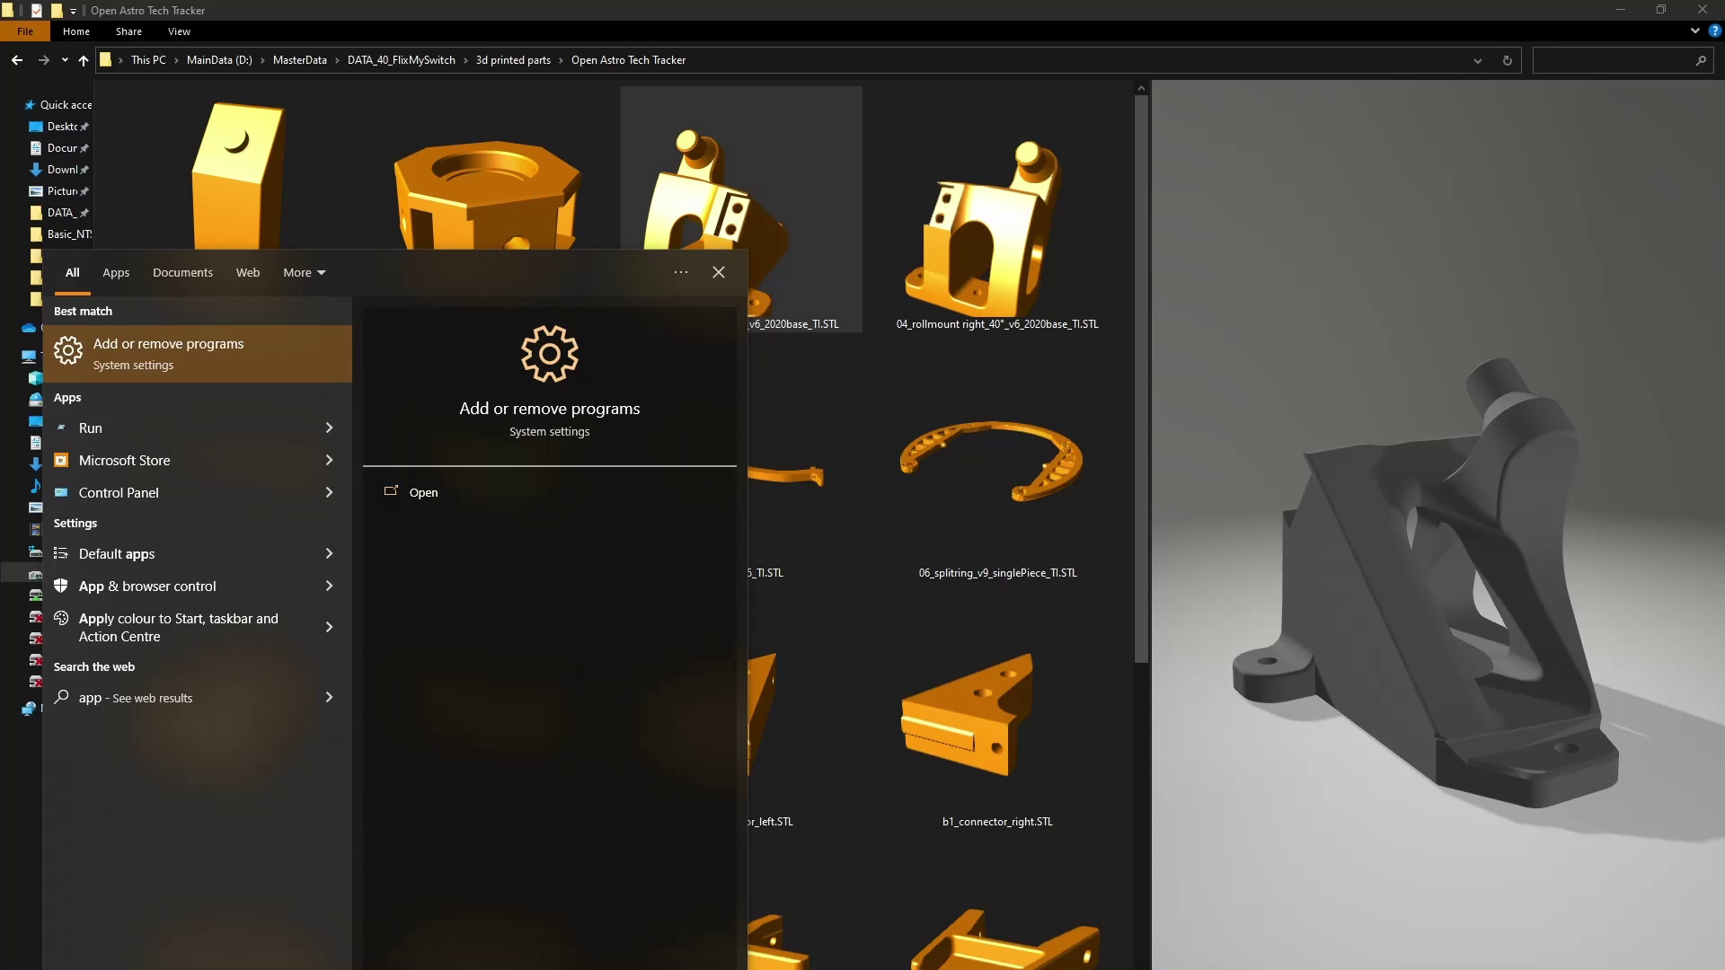
pyautogui.write(' store')
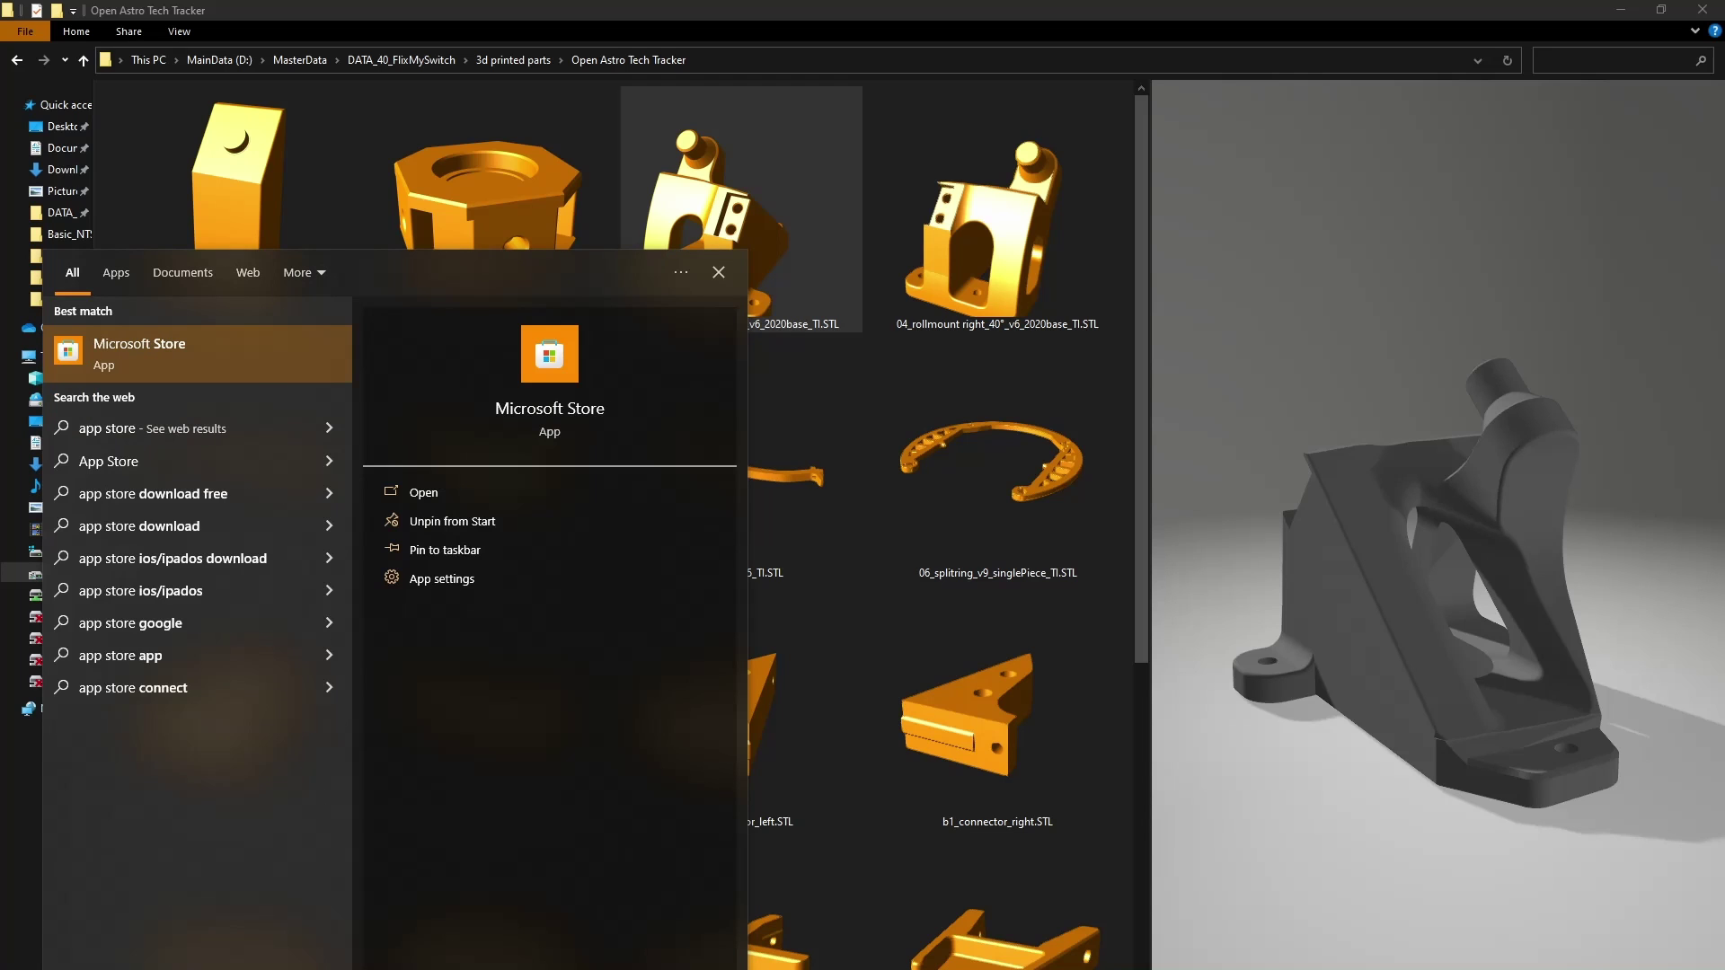
pyautogui.press('Return')
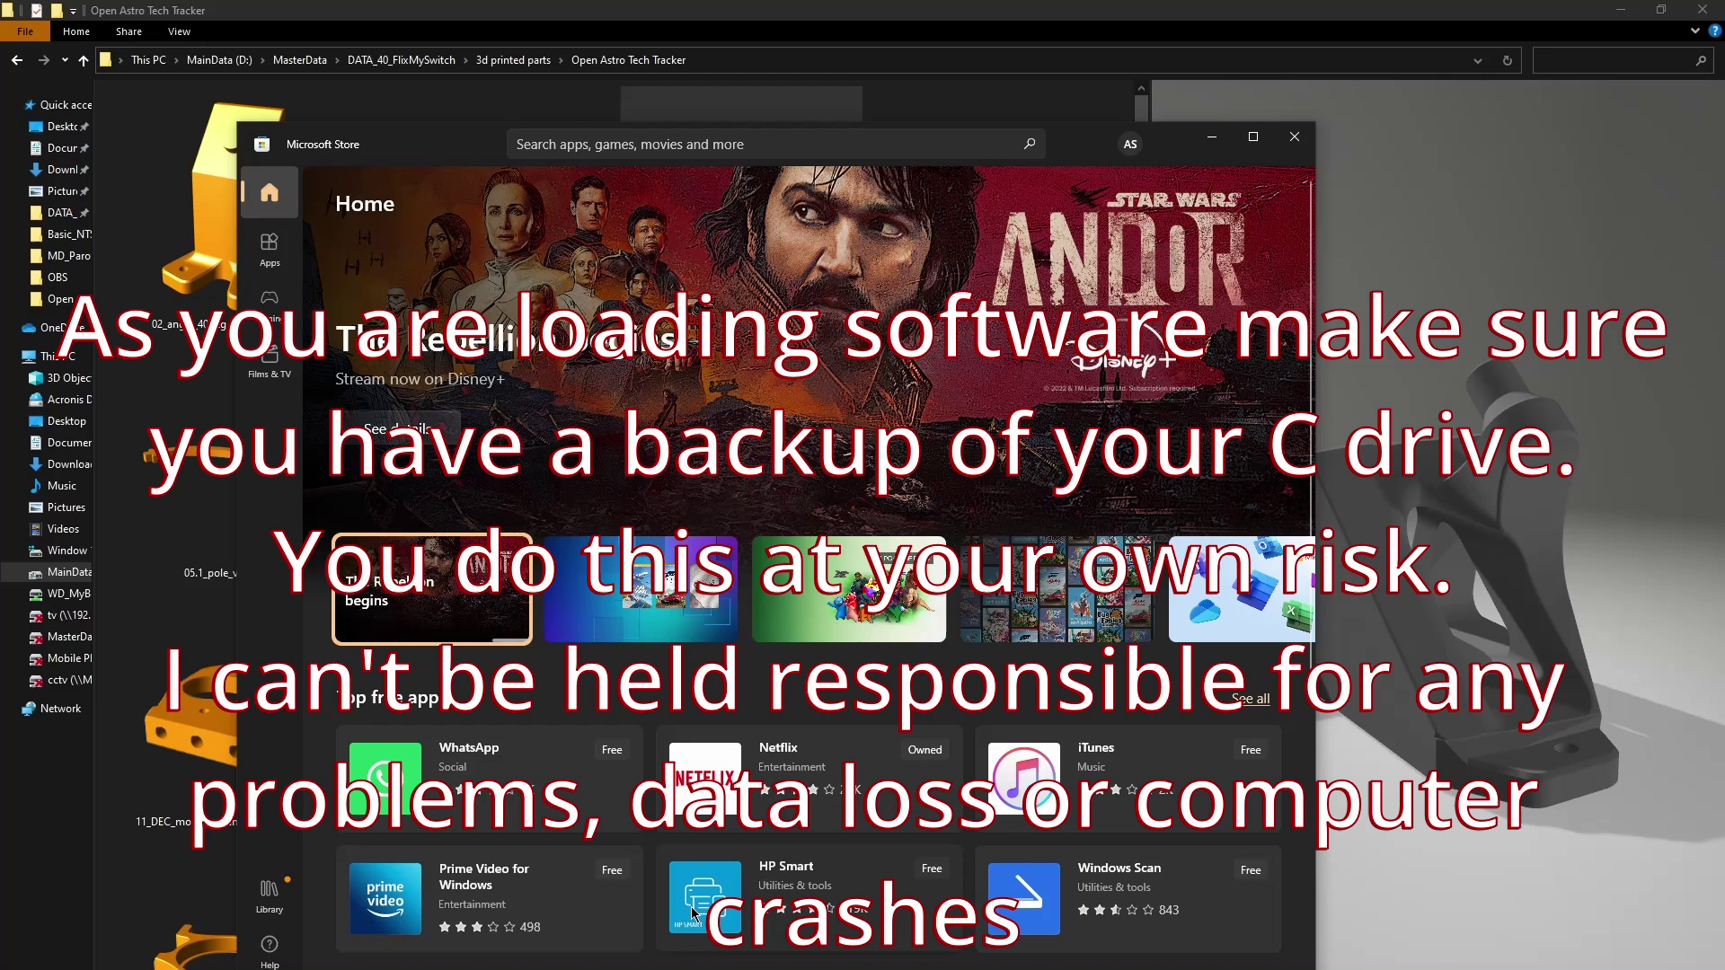
# Search the Store for '3d viewer', go to the 3D Viewer page and launch the app.
pyautogui.click(814, 155)
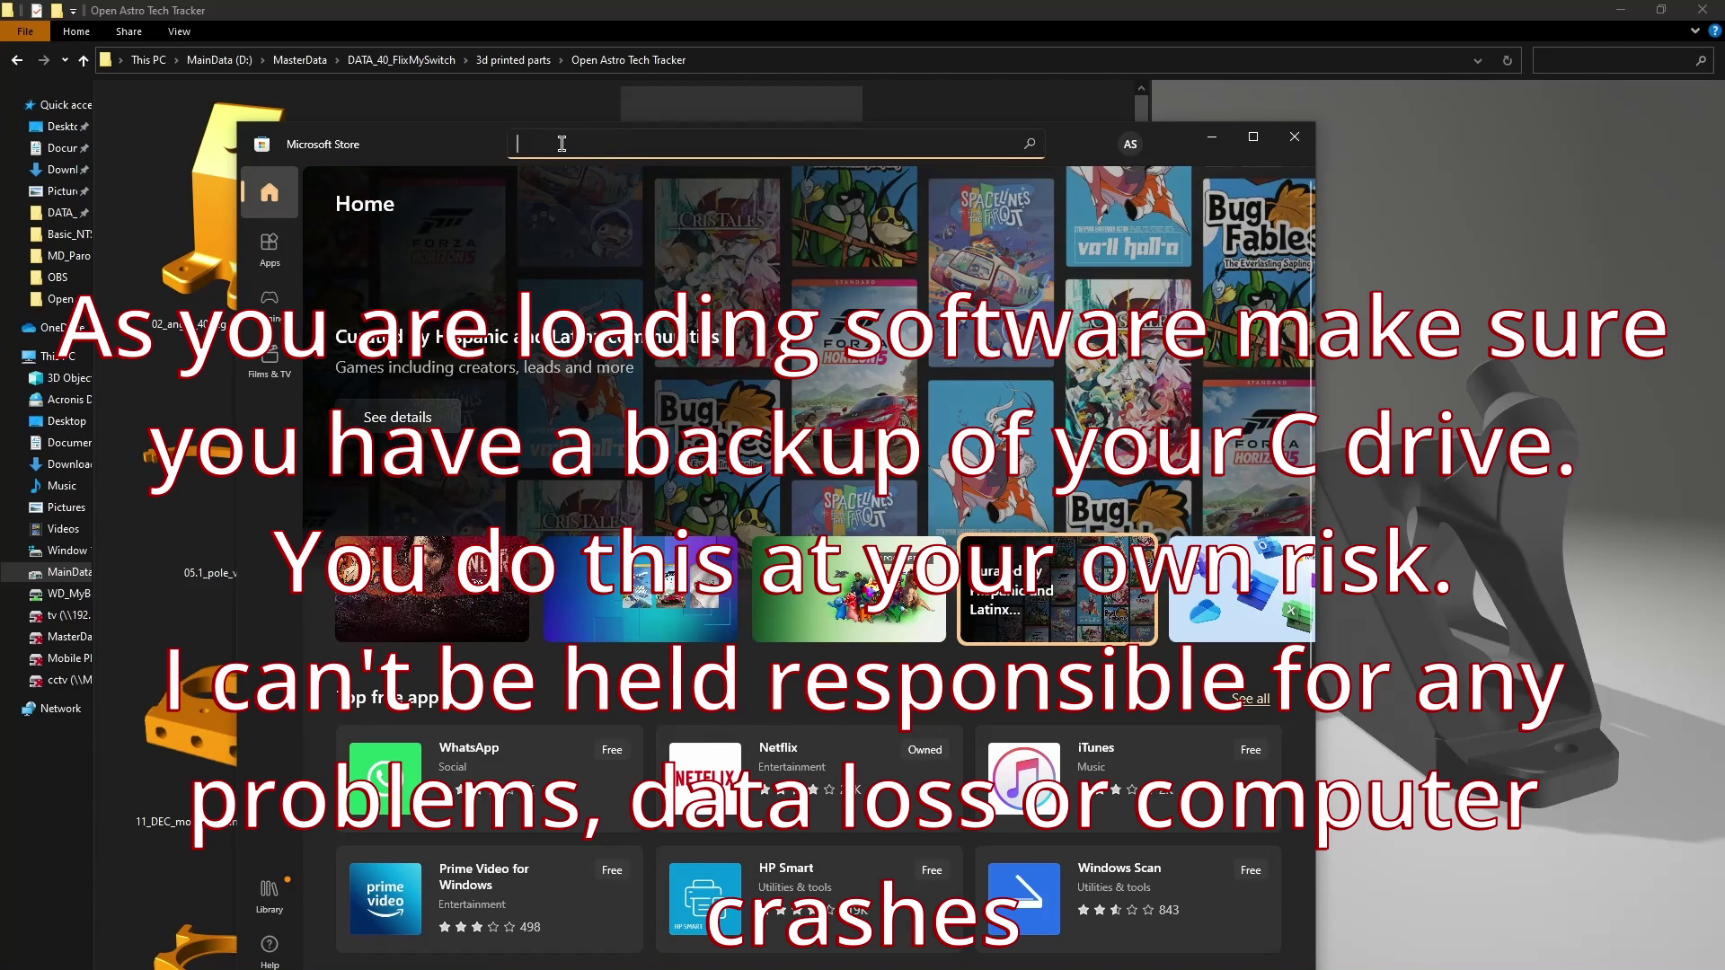
pyautogui.write('3d vi')
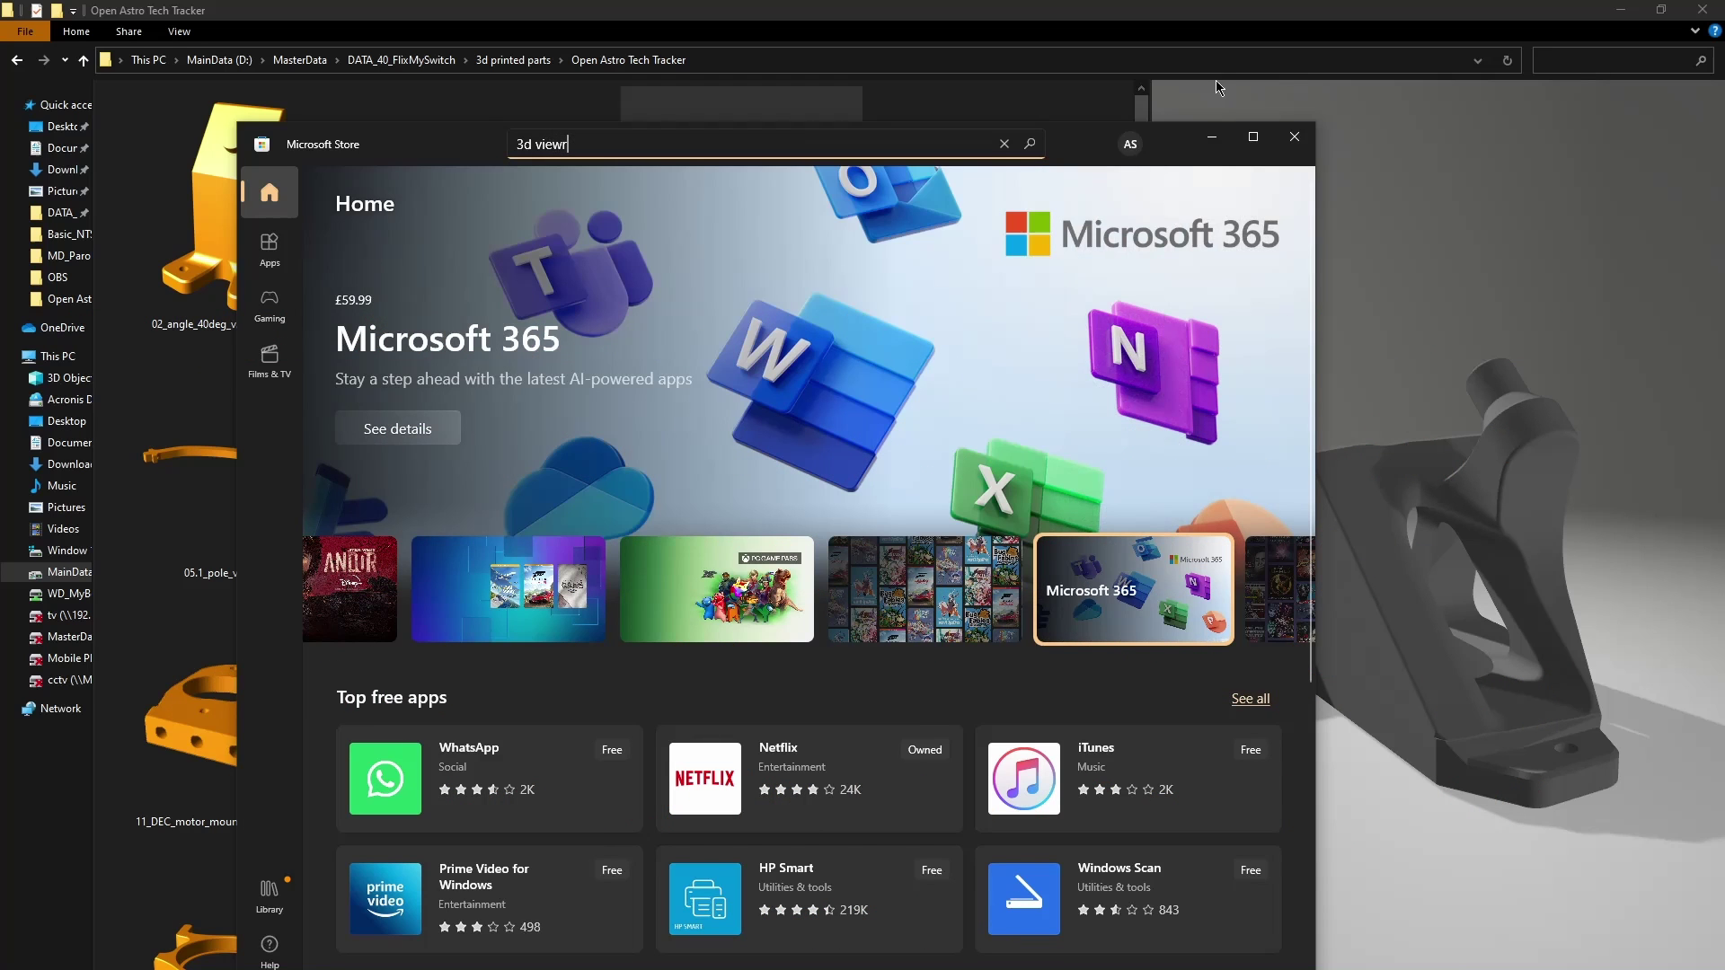
pyautogui.write('ewer')
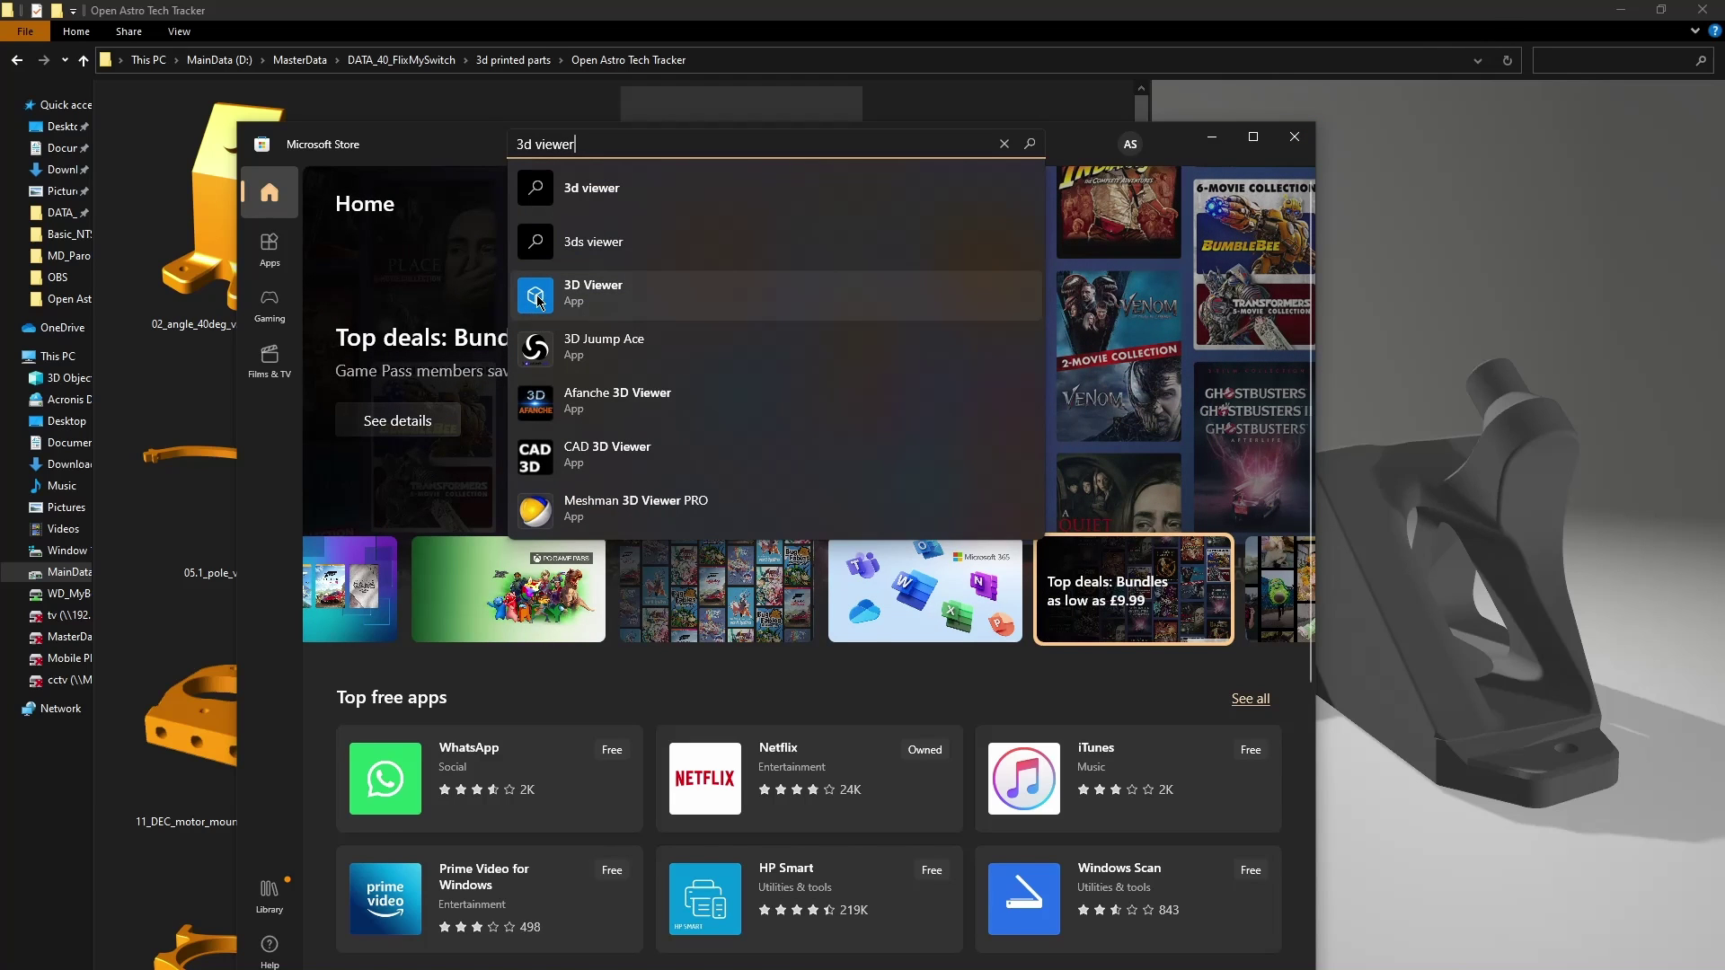
pyautogui.click(538, 301)
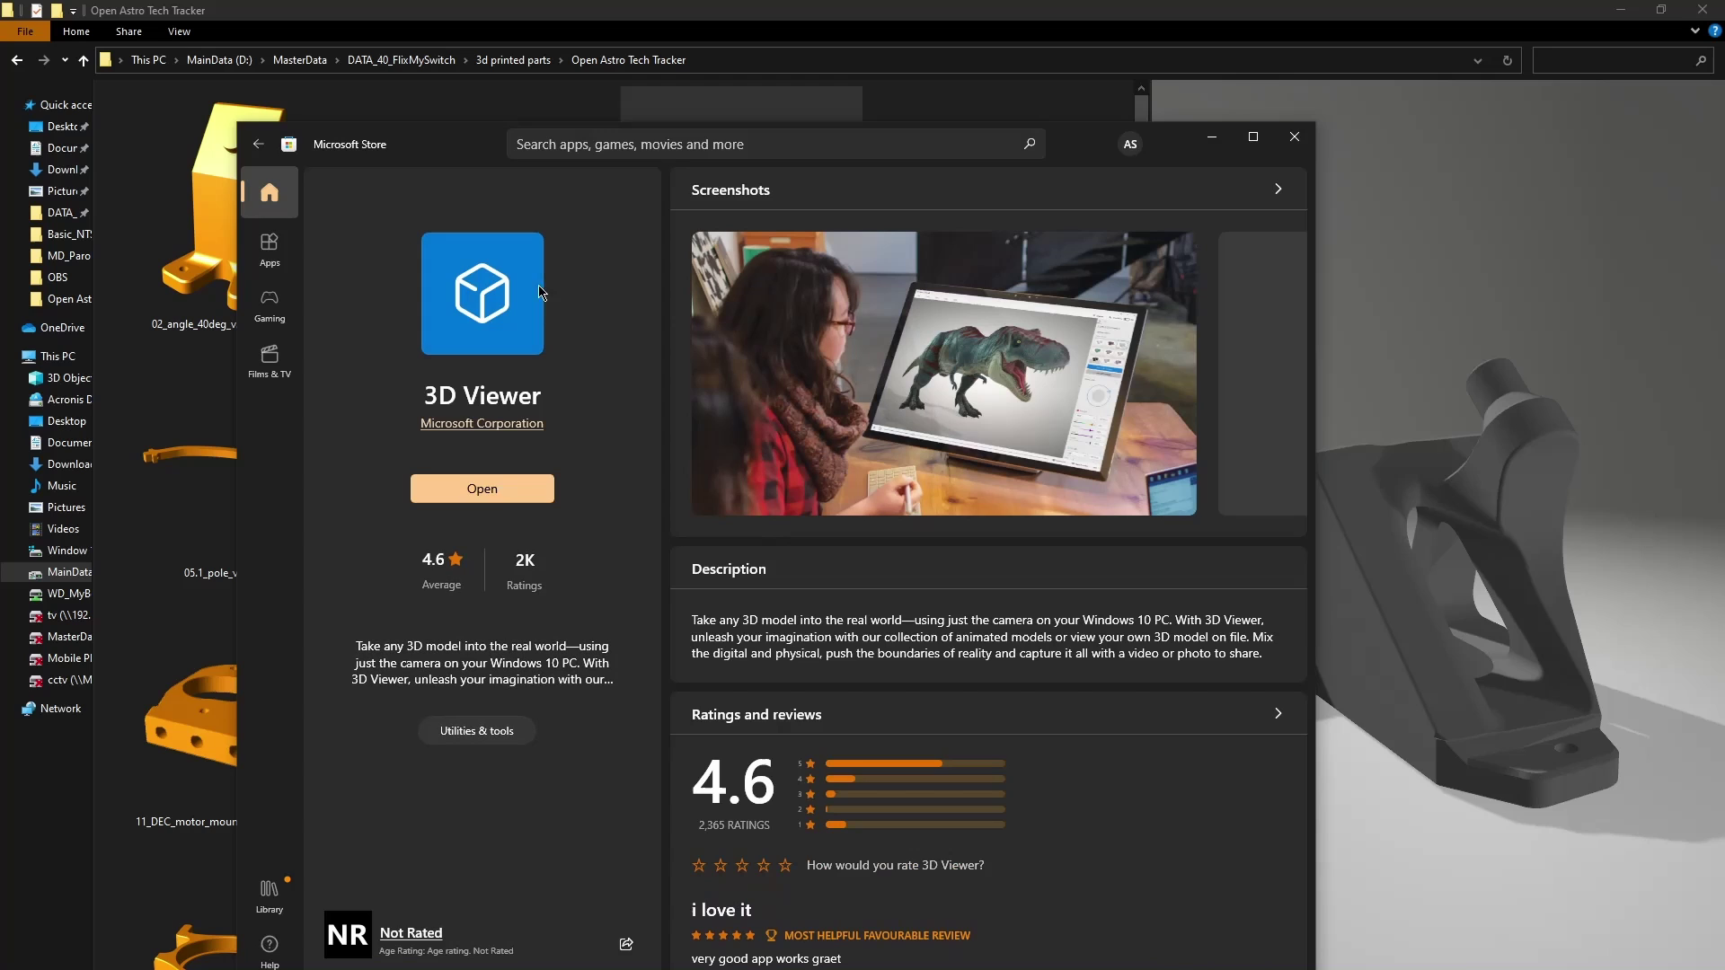
pyautogui.click(483, 493)
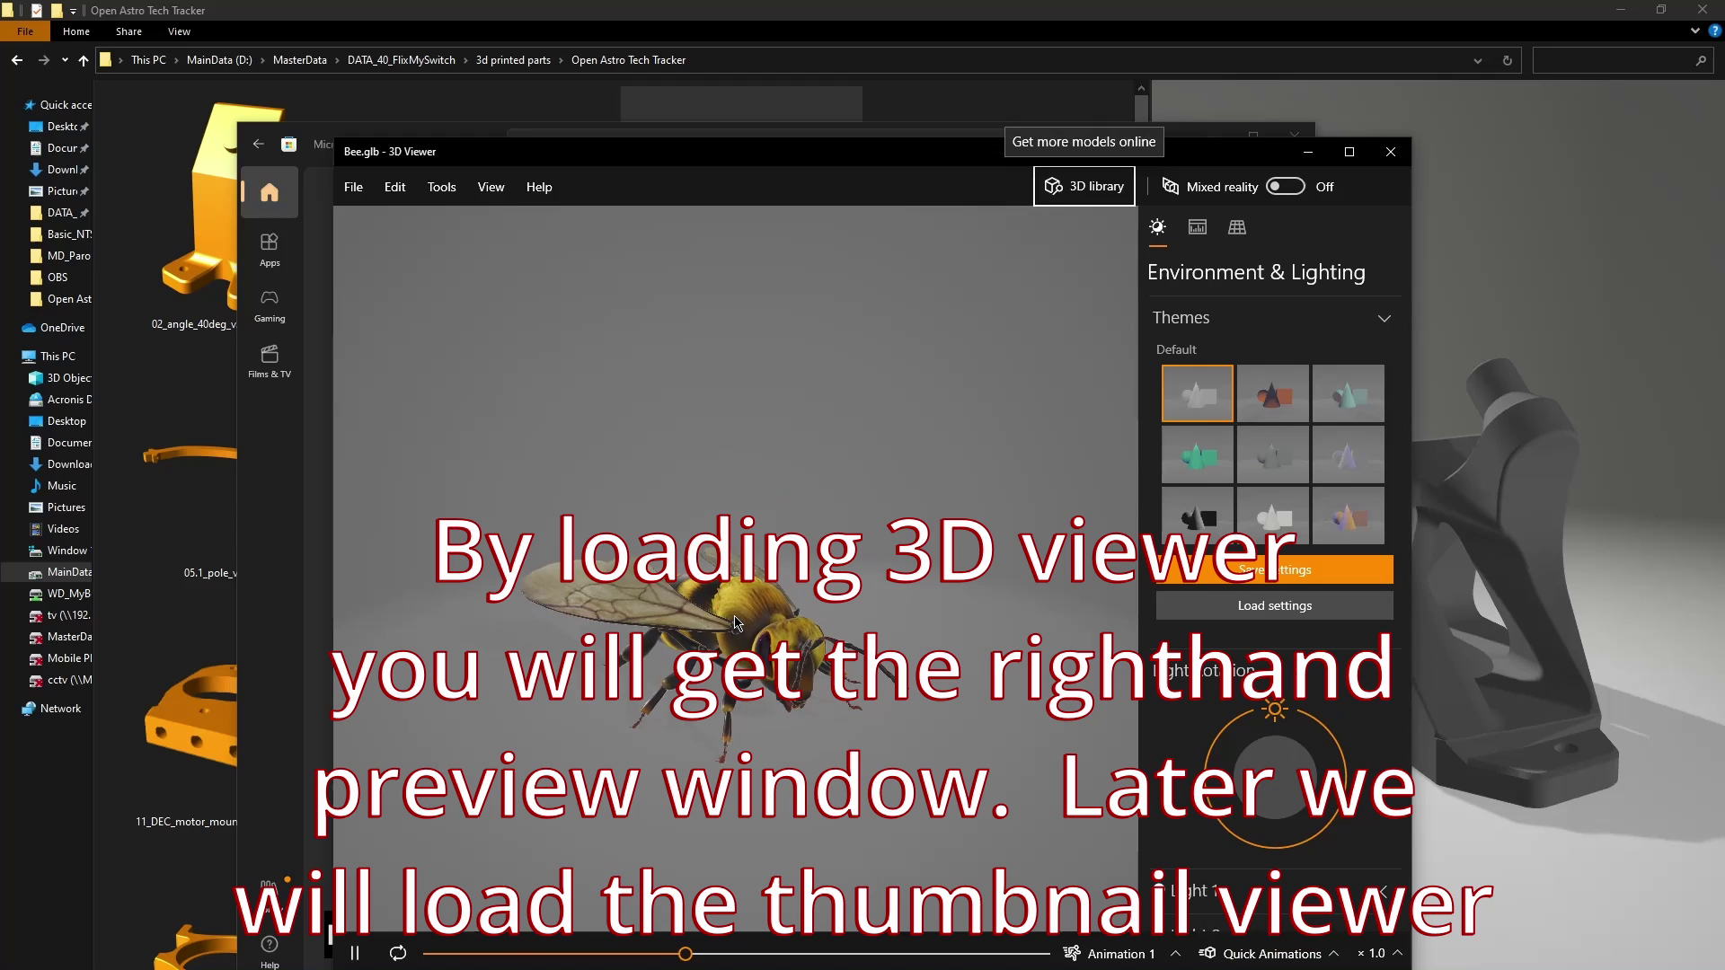
# Close 3D Viewer and Microsoft Store, then switch the parts folder to Details view.
pyautogui.click(1391, 153)
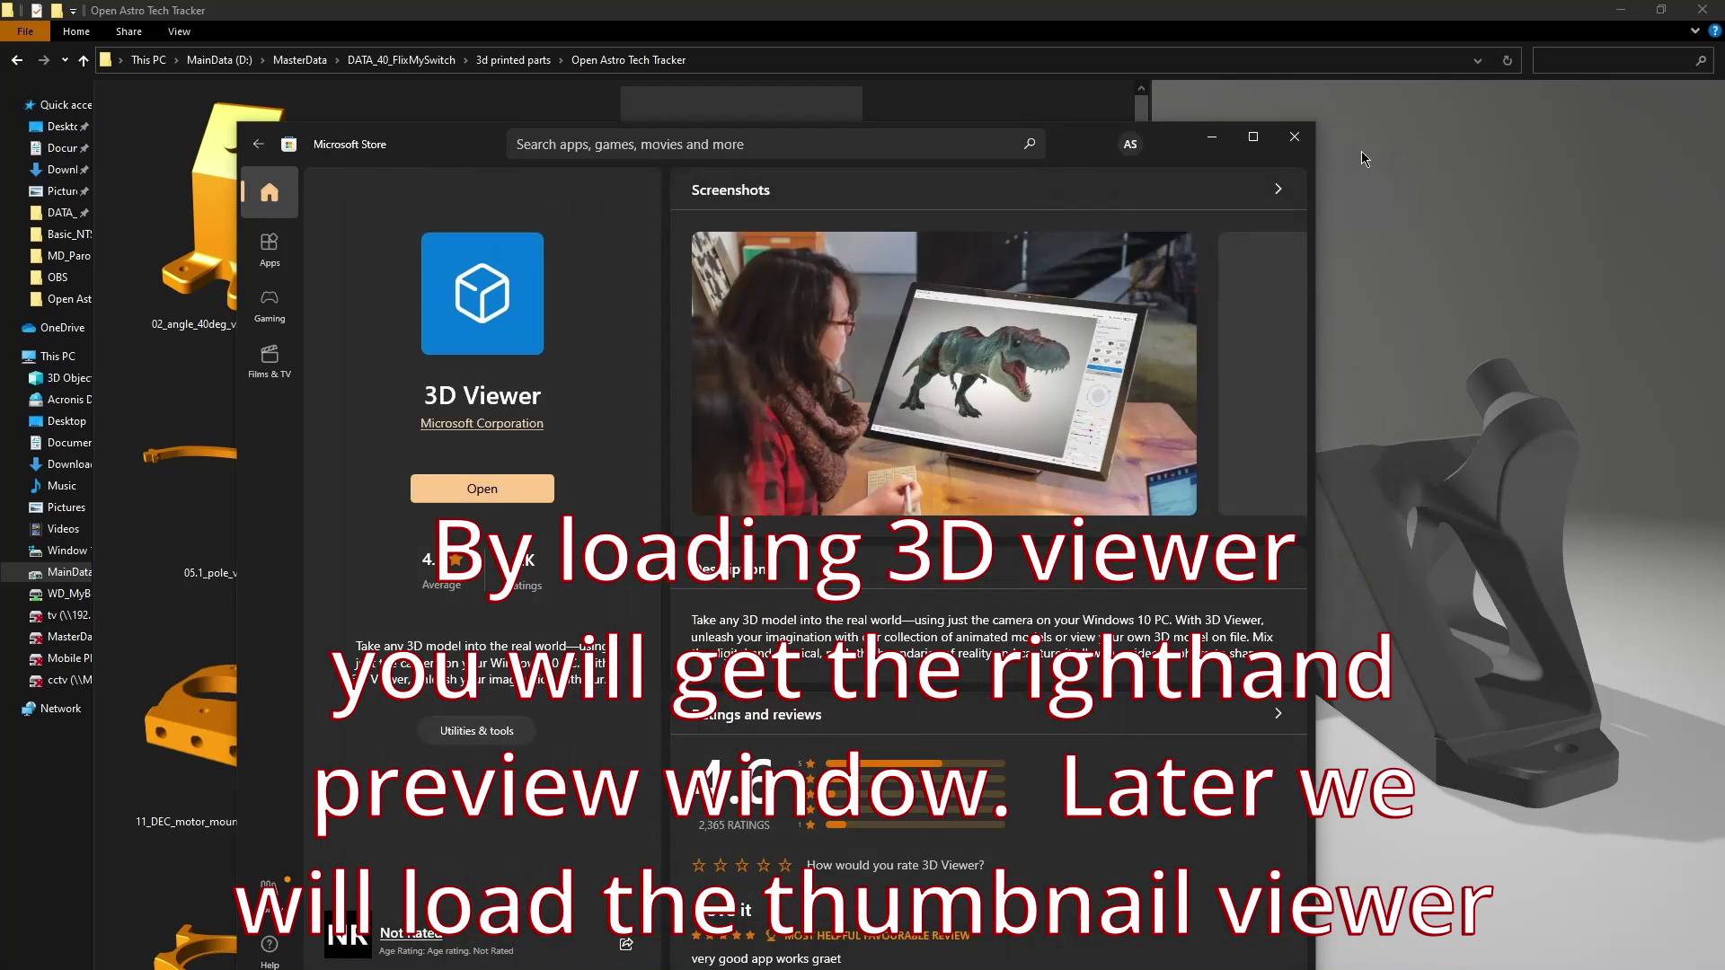
pyautogui.click(1298, 142)
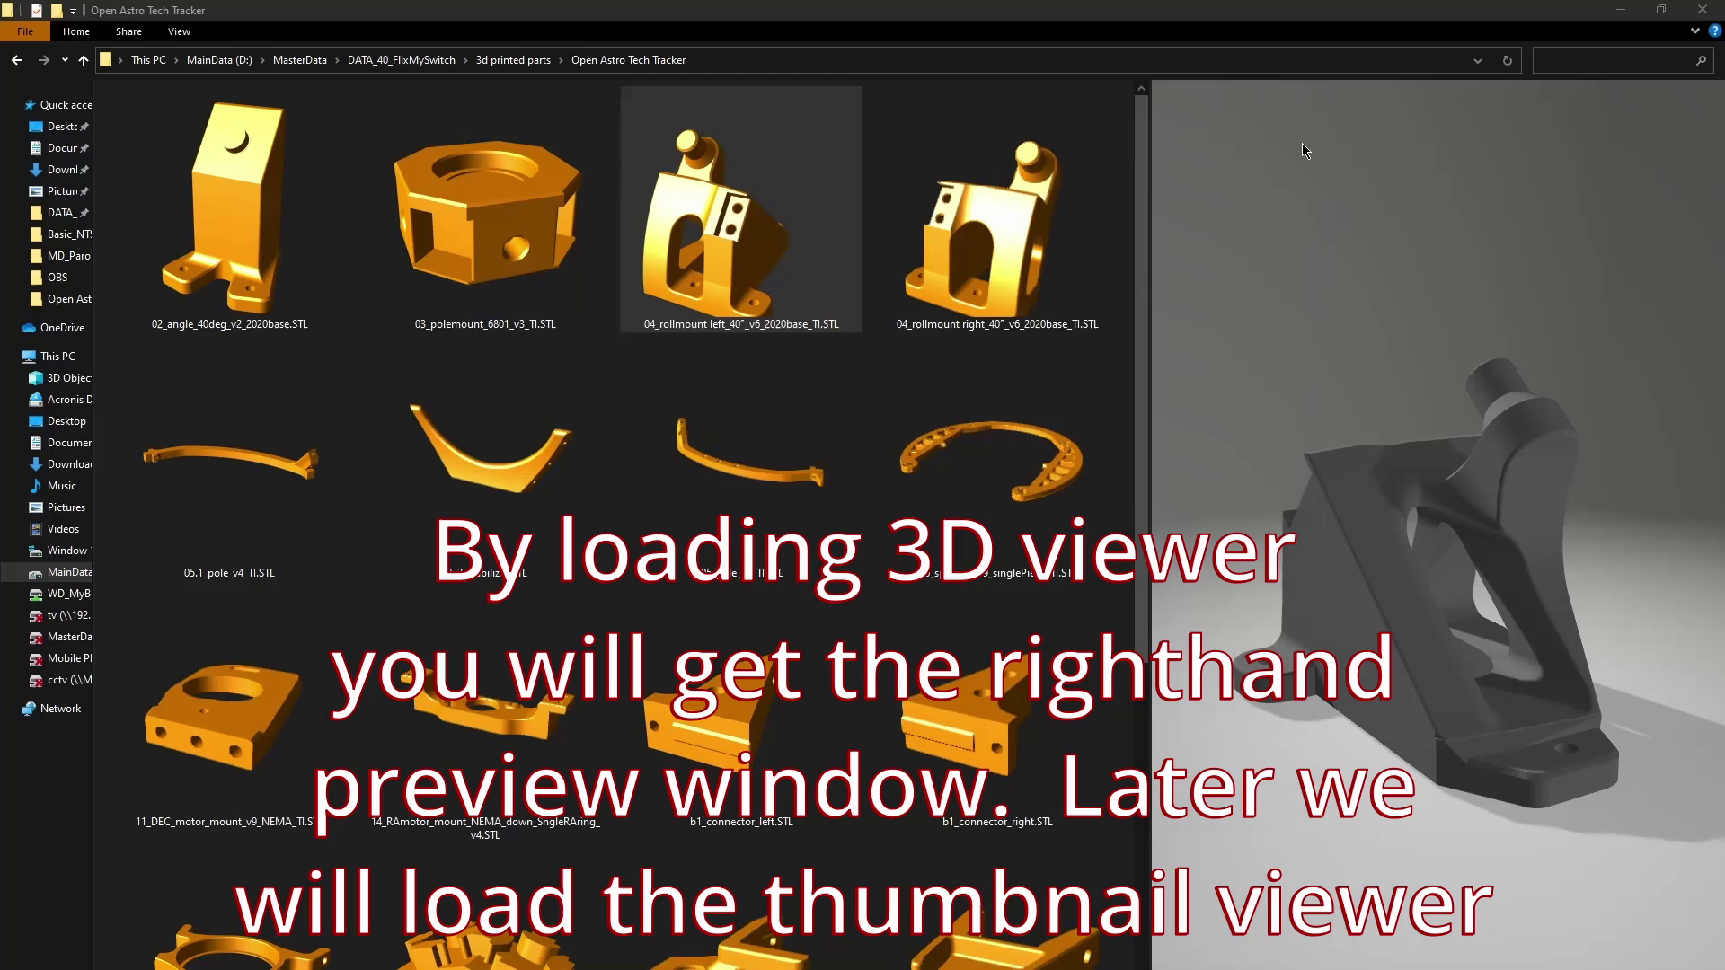
pyautogui.click(180, 32)
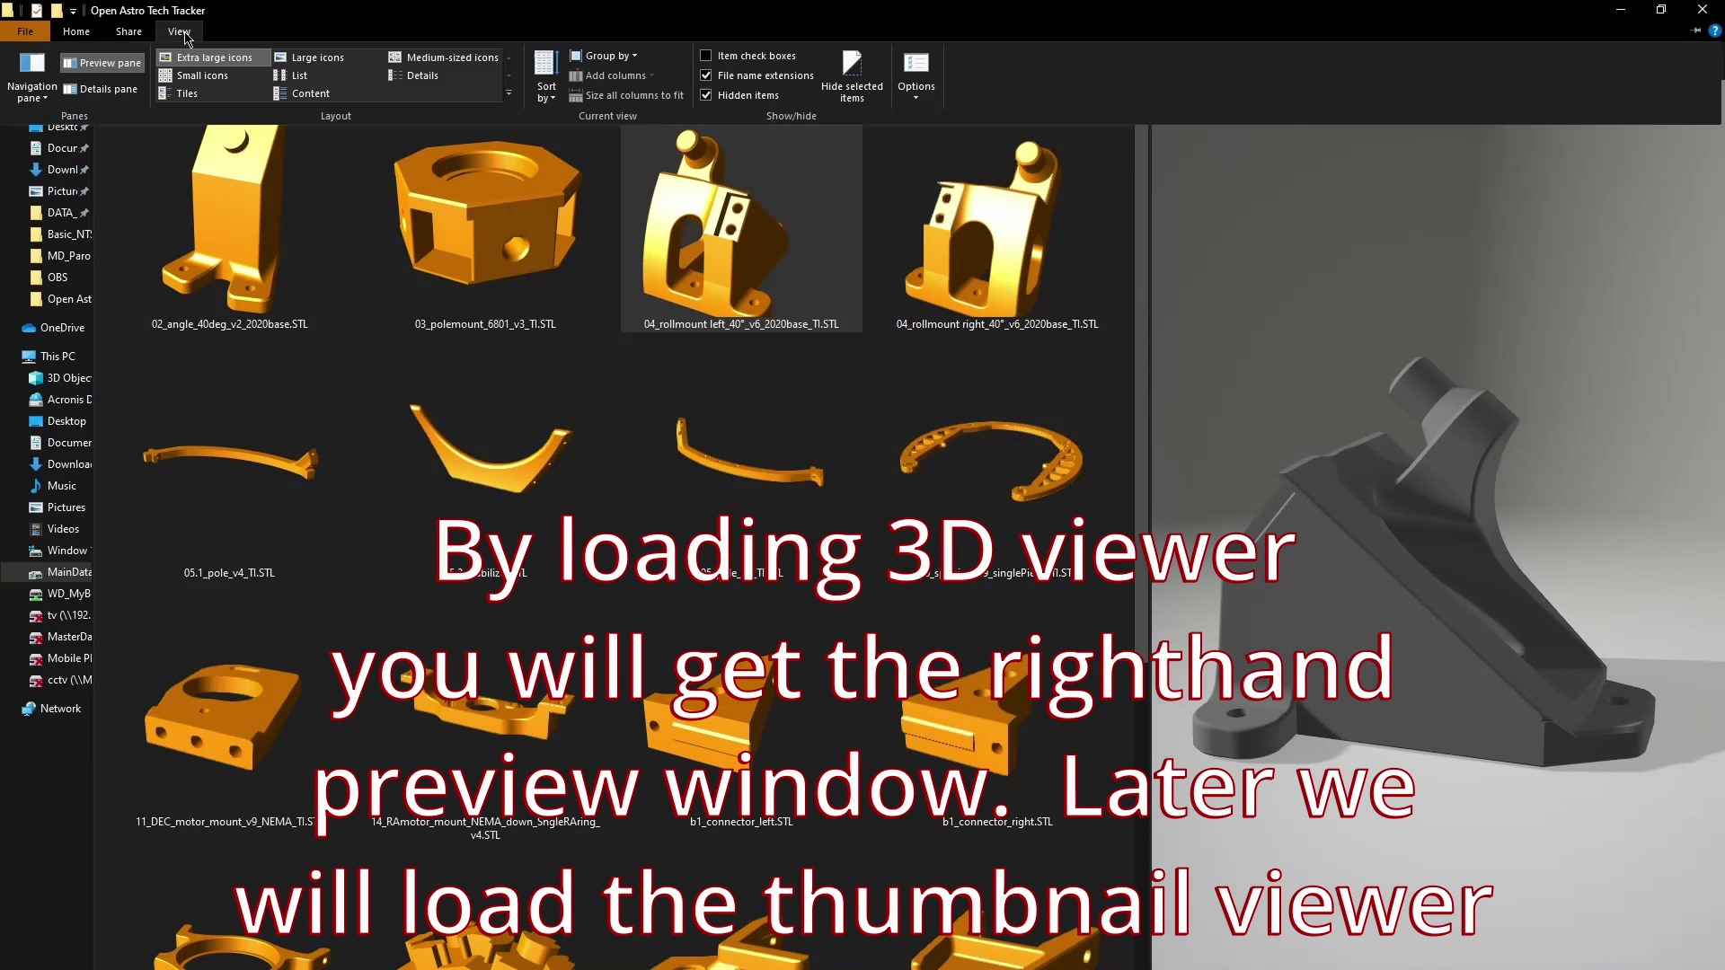
pyautogui.click(438, 76)
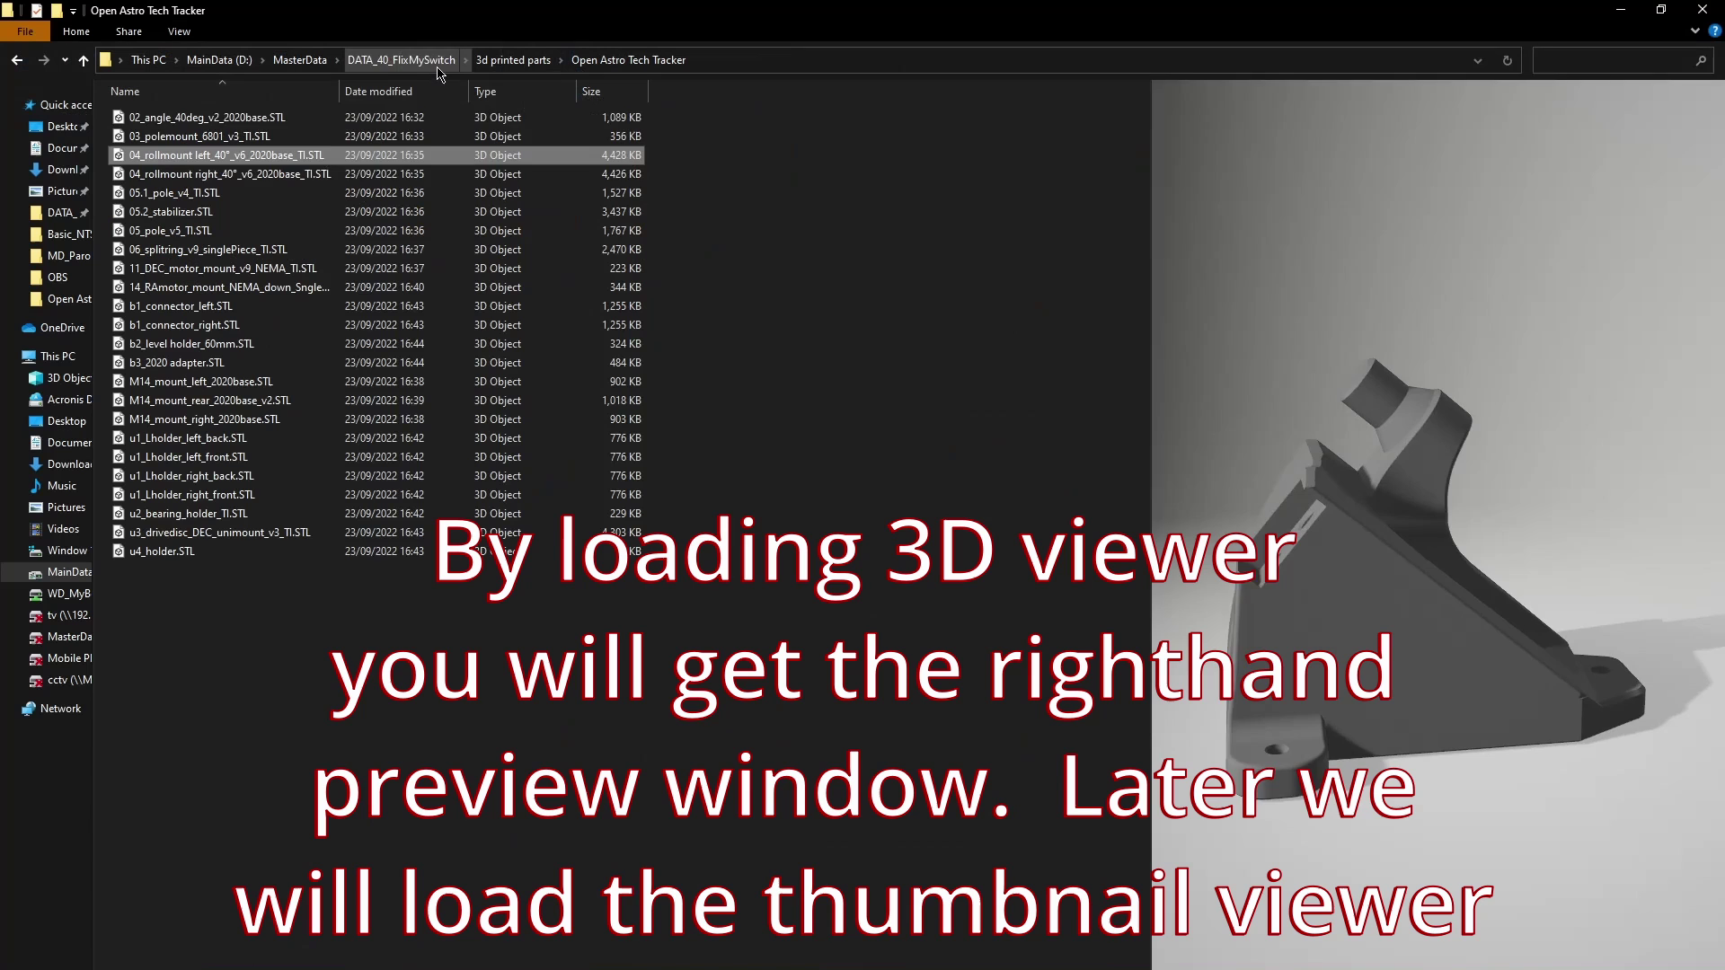
# Open 02_angle_40deg_v2_2020base.STL in 3D Viewer via Open with.
pyautogui.click(281, 119)
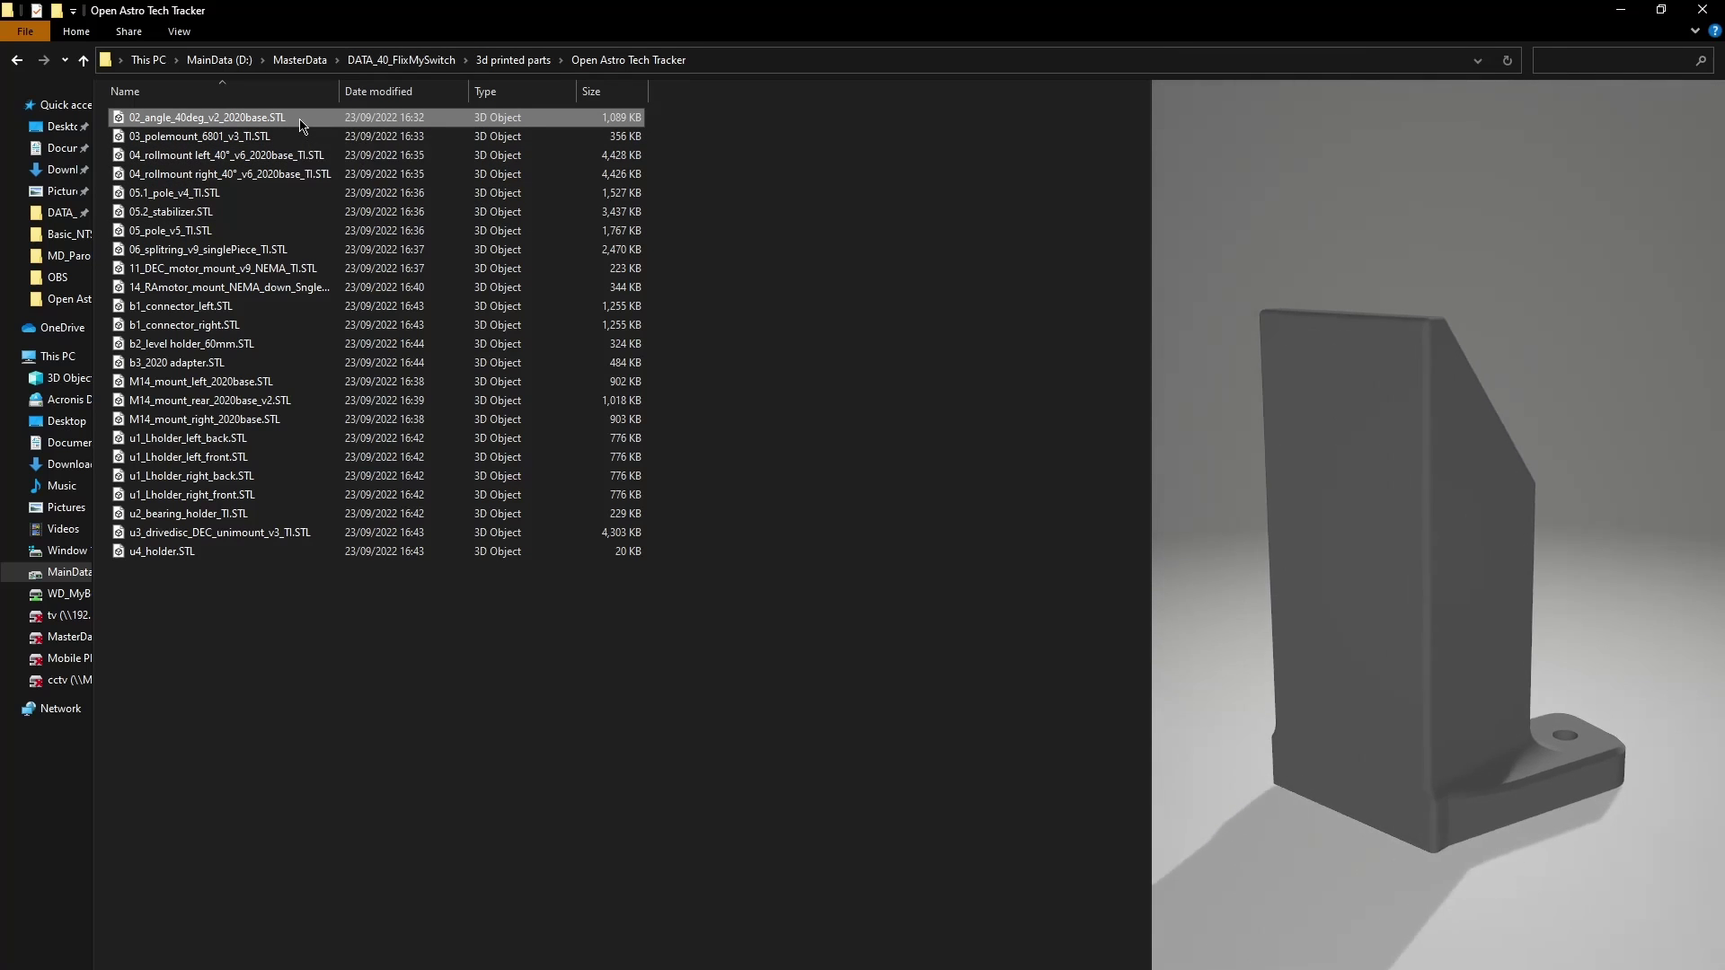
pyautogui.rightClick(301, 116)
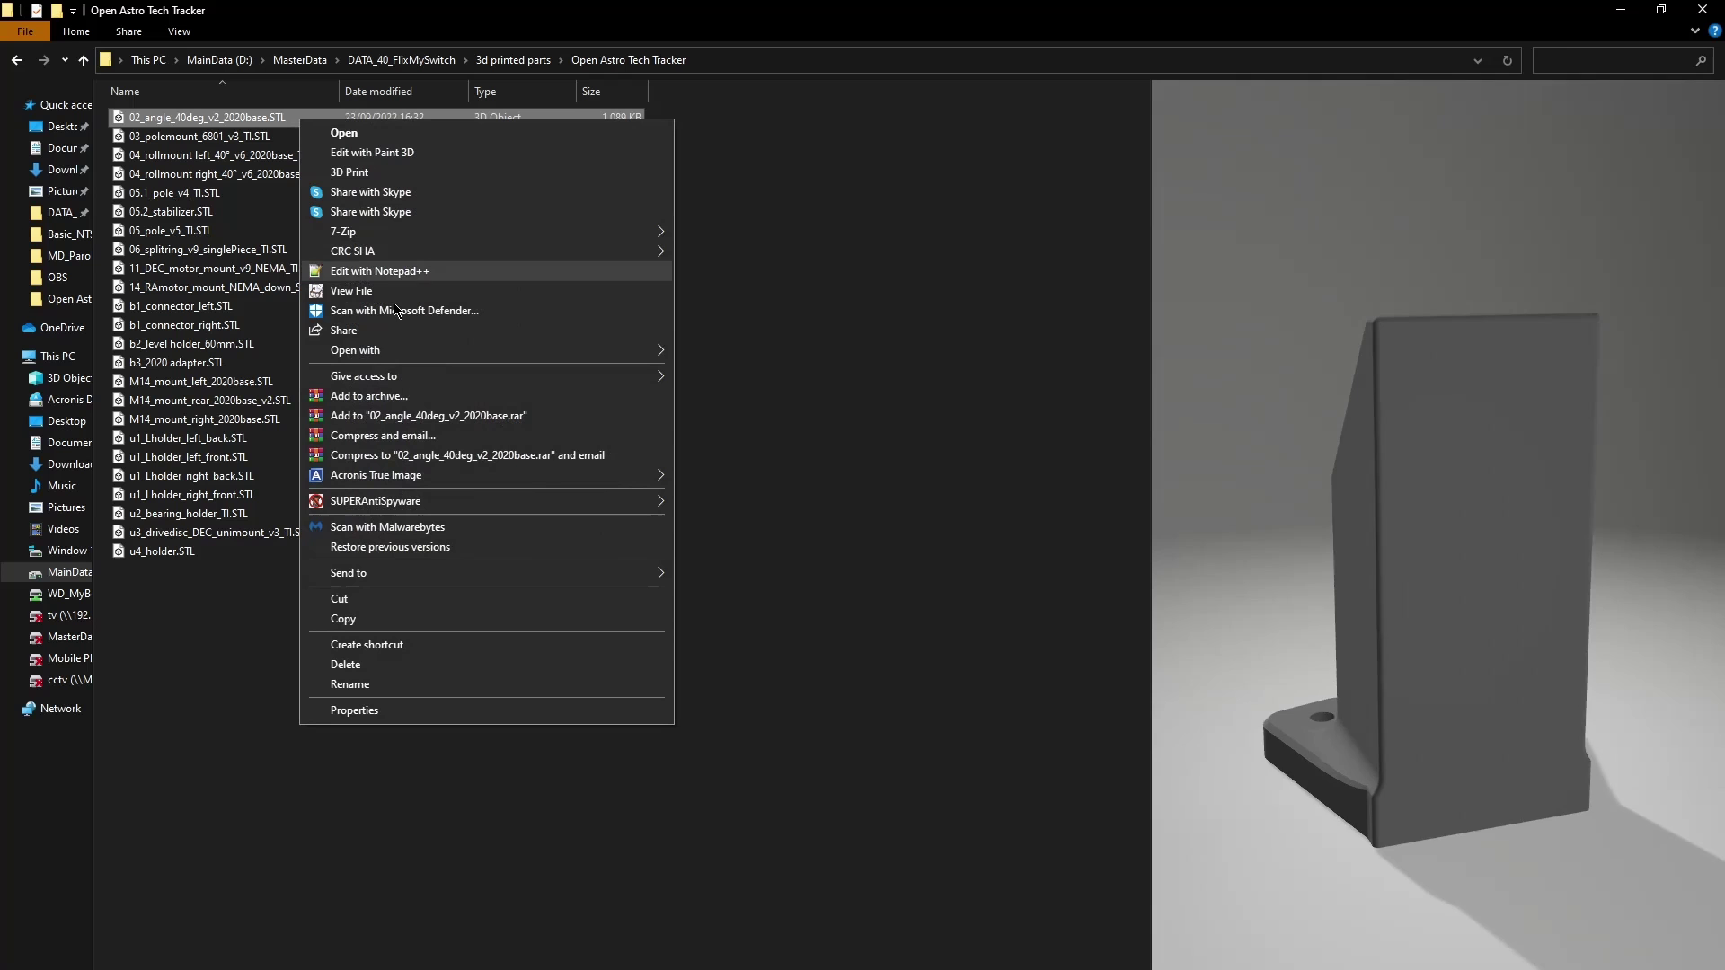
pyautogui.moveTo(404, 357)
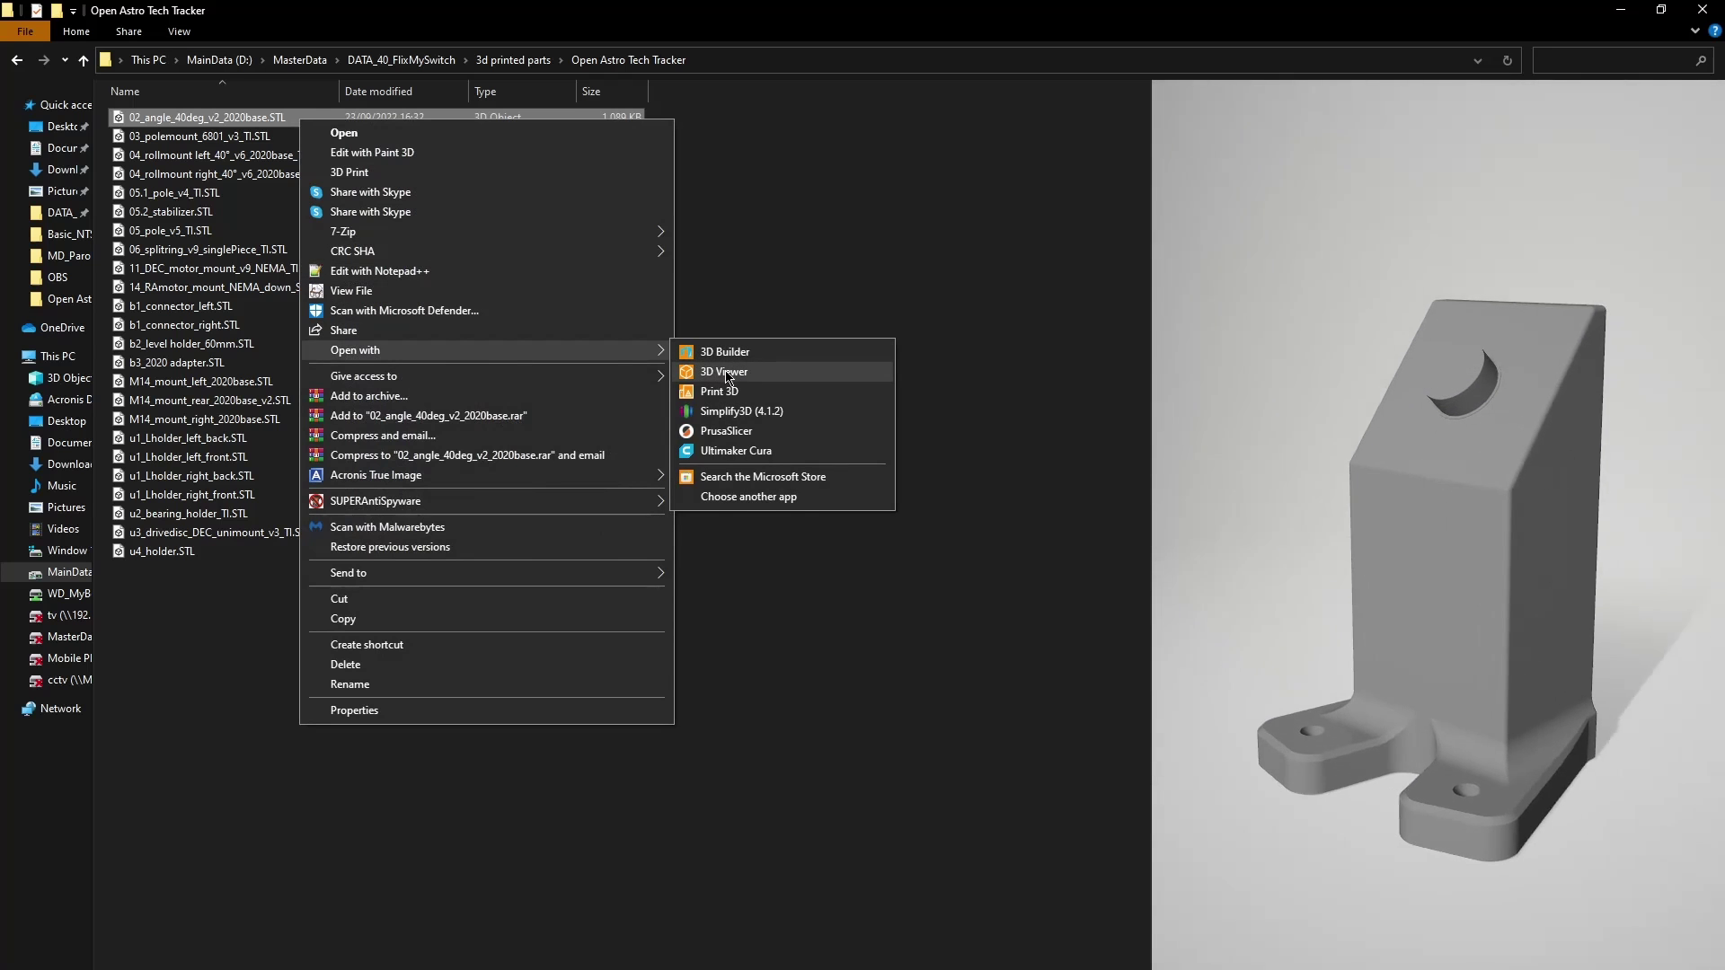
pyautogui.click(734, 372)
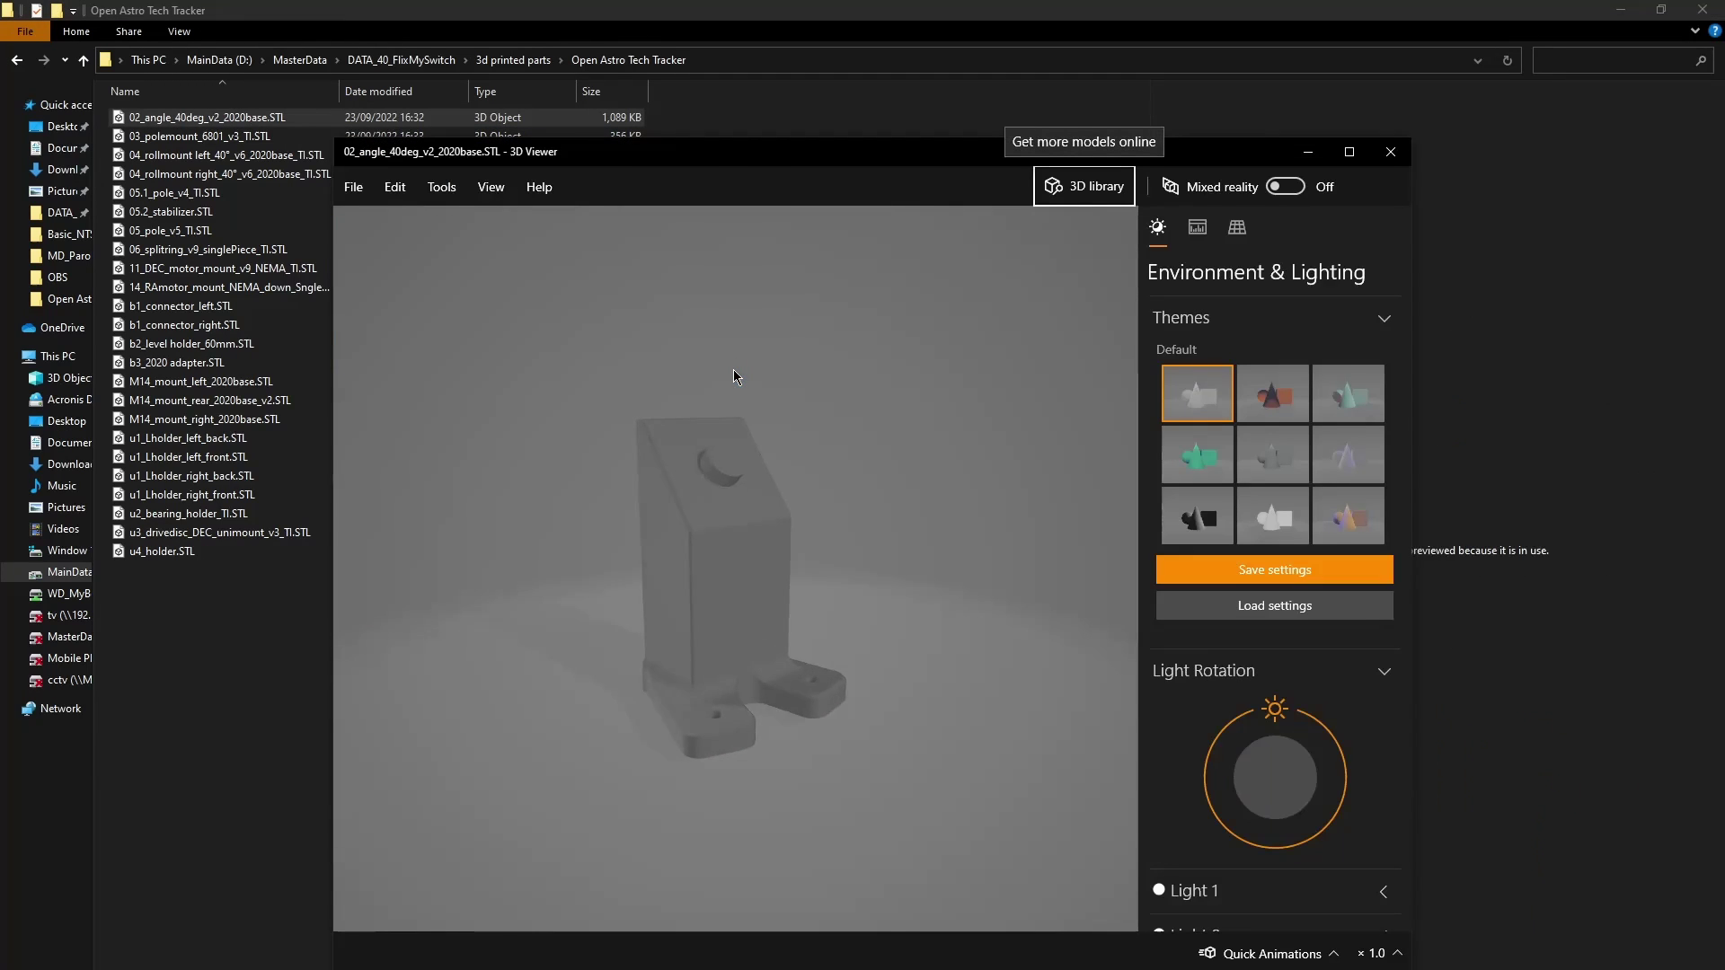
# Close 3D Viewer and show the parts folder as Large icons.
pyautogui.click(1391, 151)
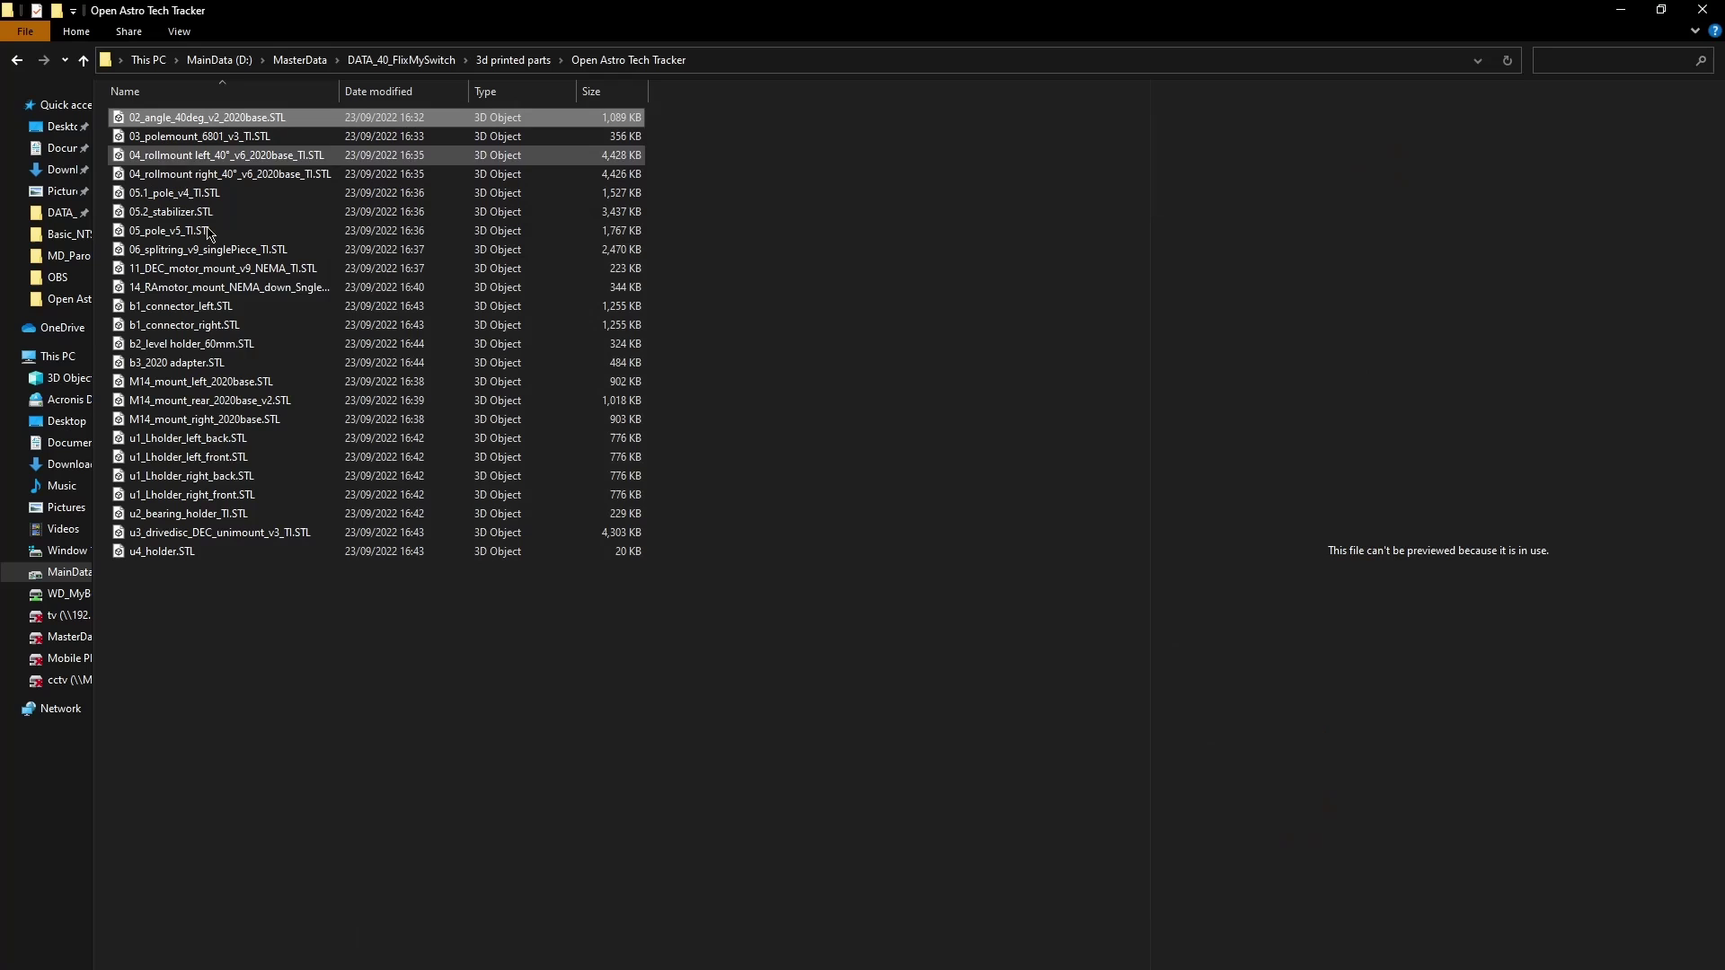
pyautogui.click(185, 40)
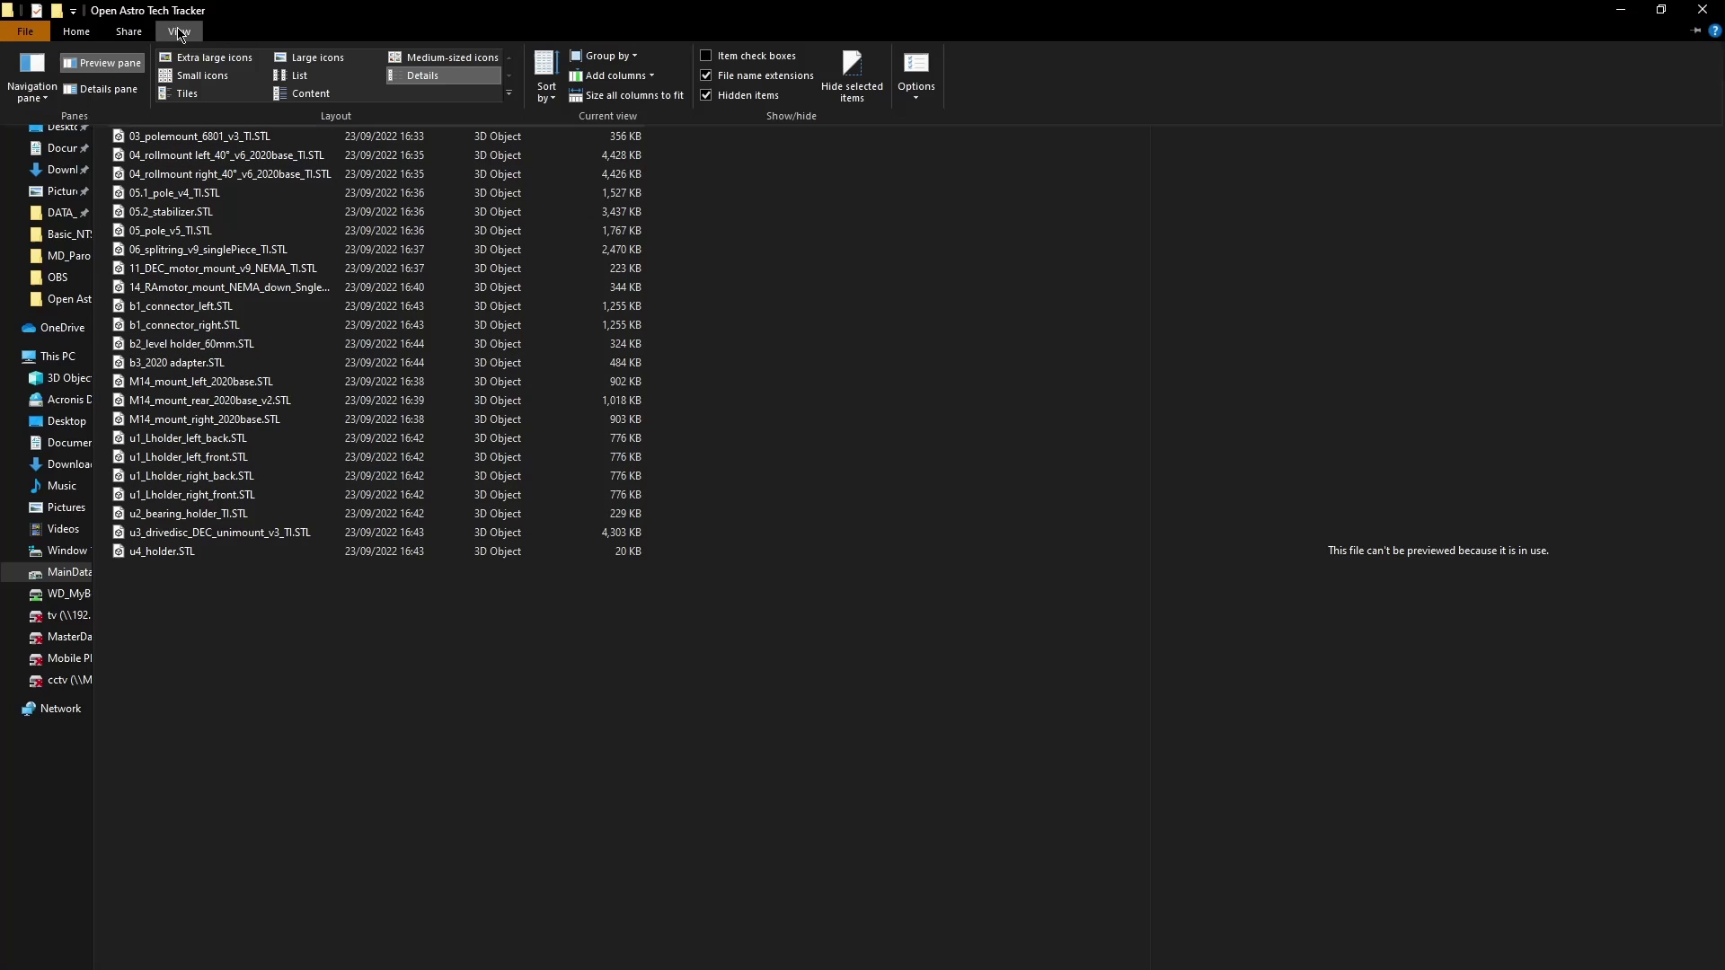
pyautogui.click(319, 58)
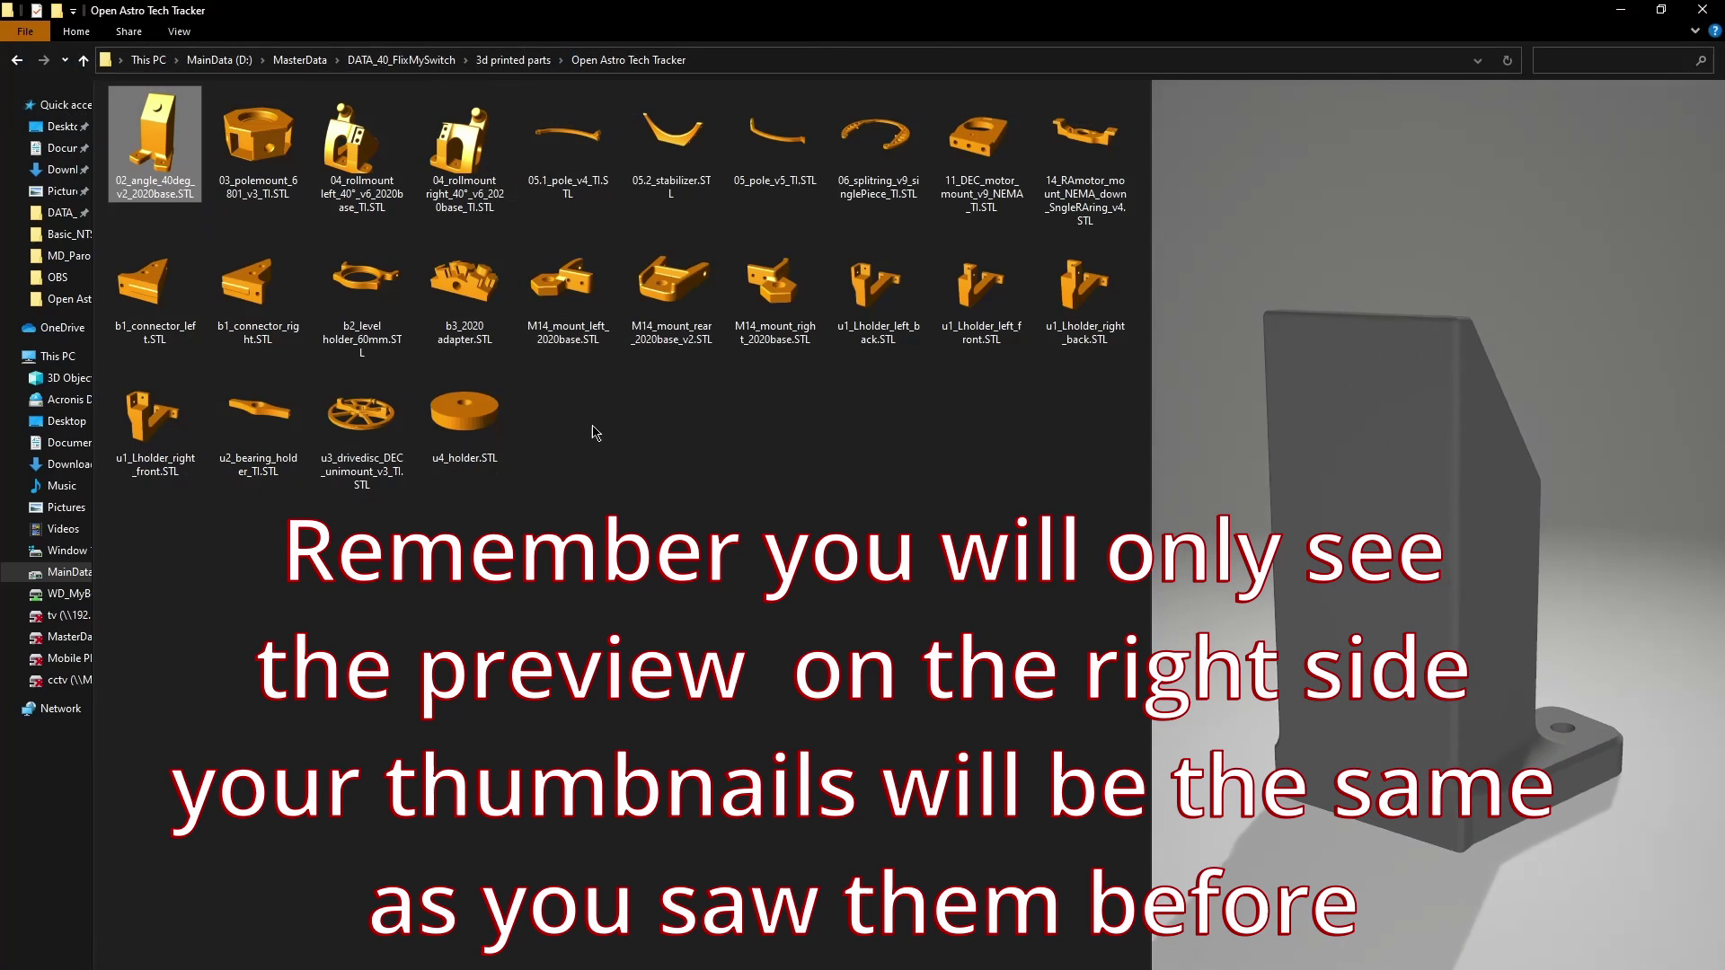
# In M14_mount_left_2020base.STL's Properties, set 3D Viewer as the default app for STL files.
pyautogui.click(579, 297)
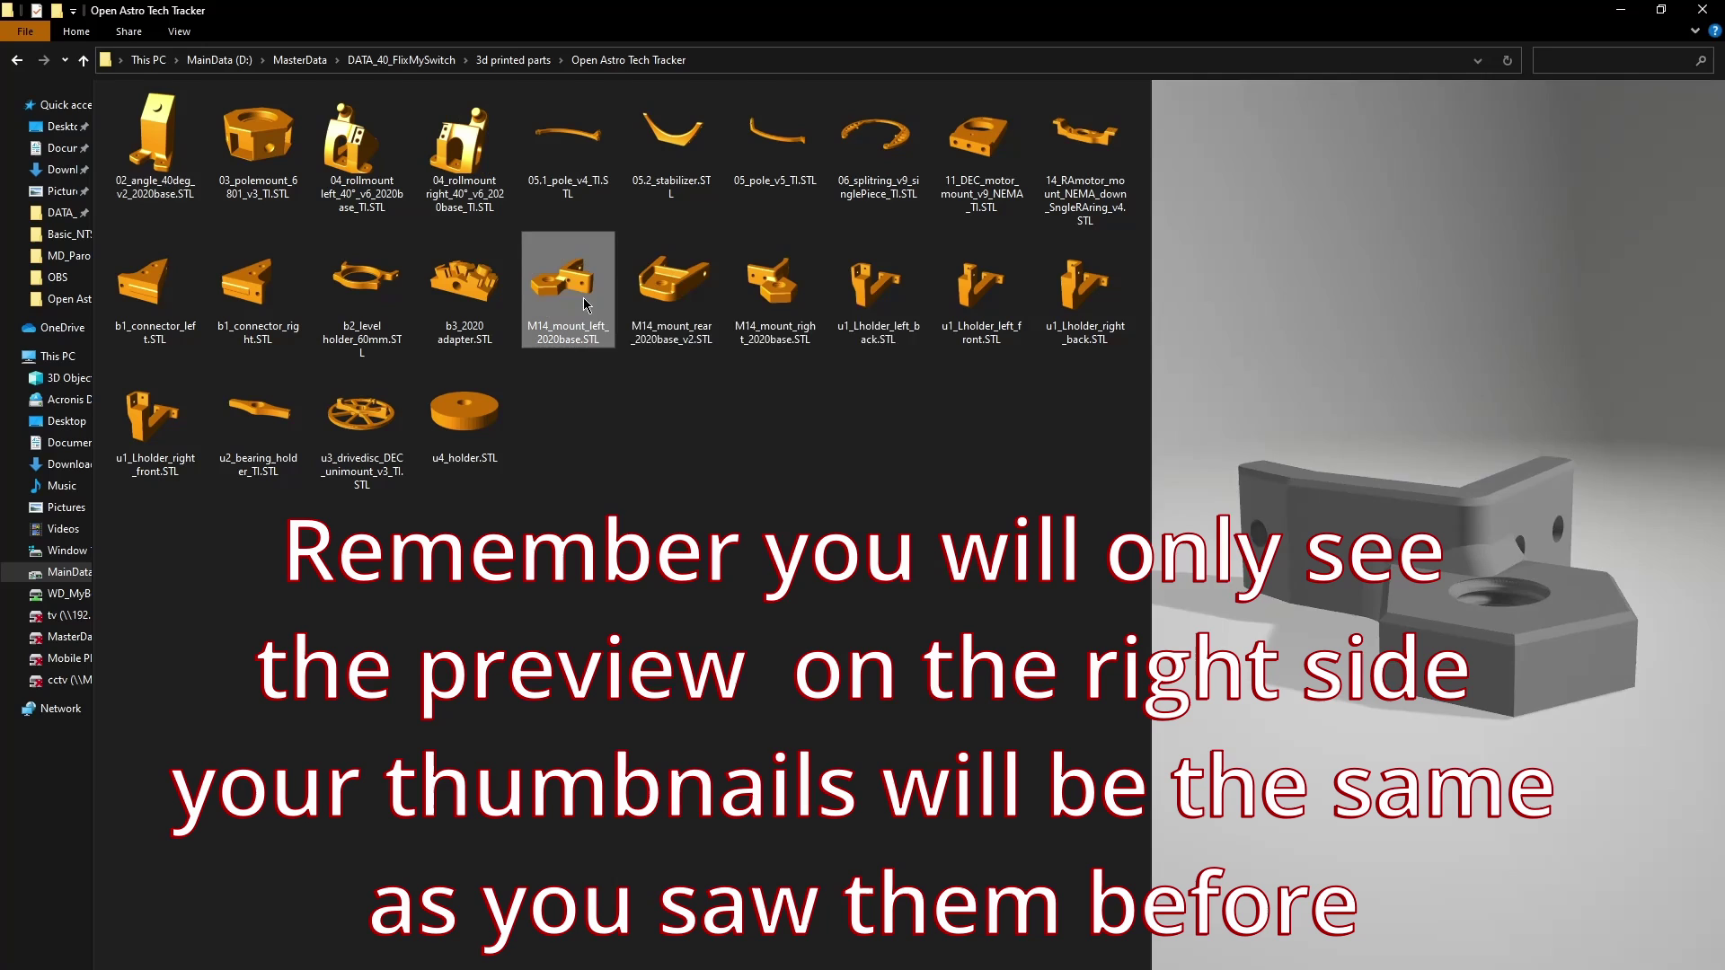
pyautogui.rightClick(584, 305)
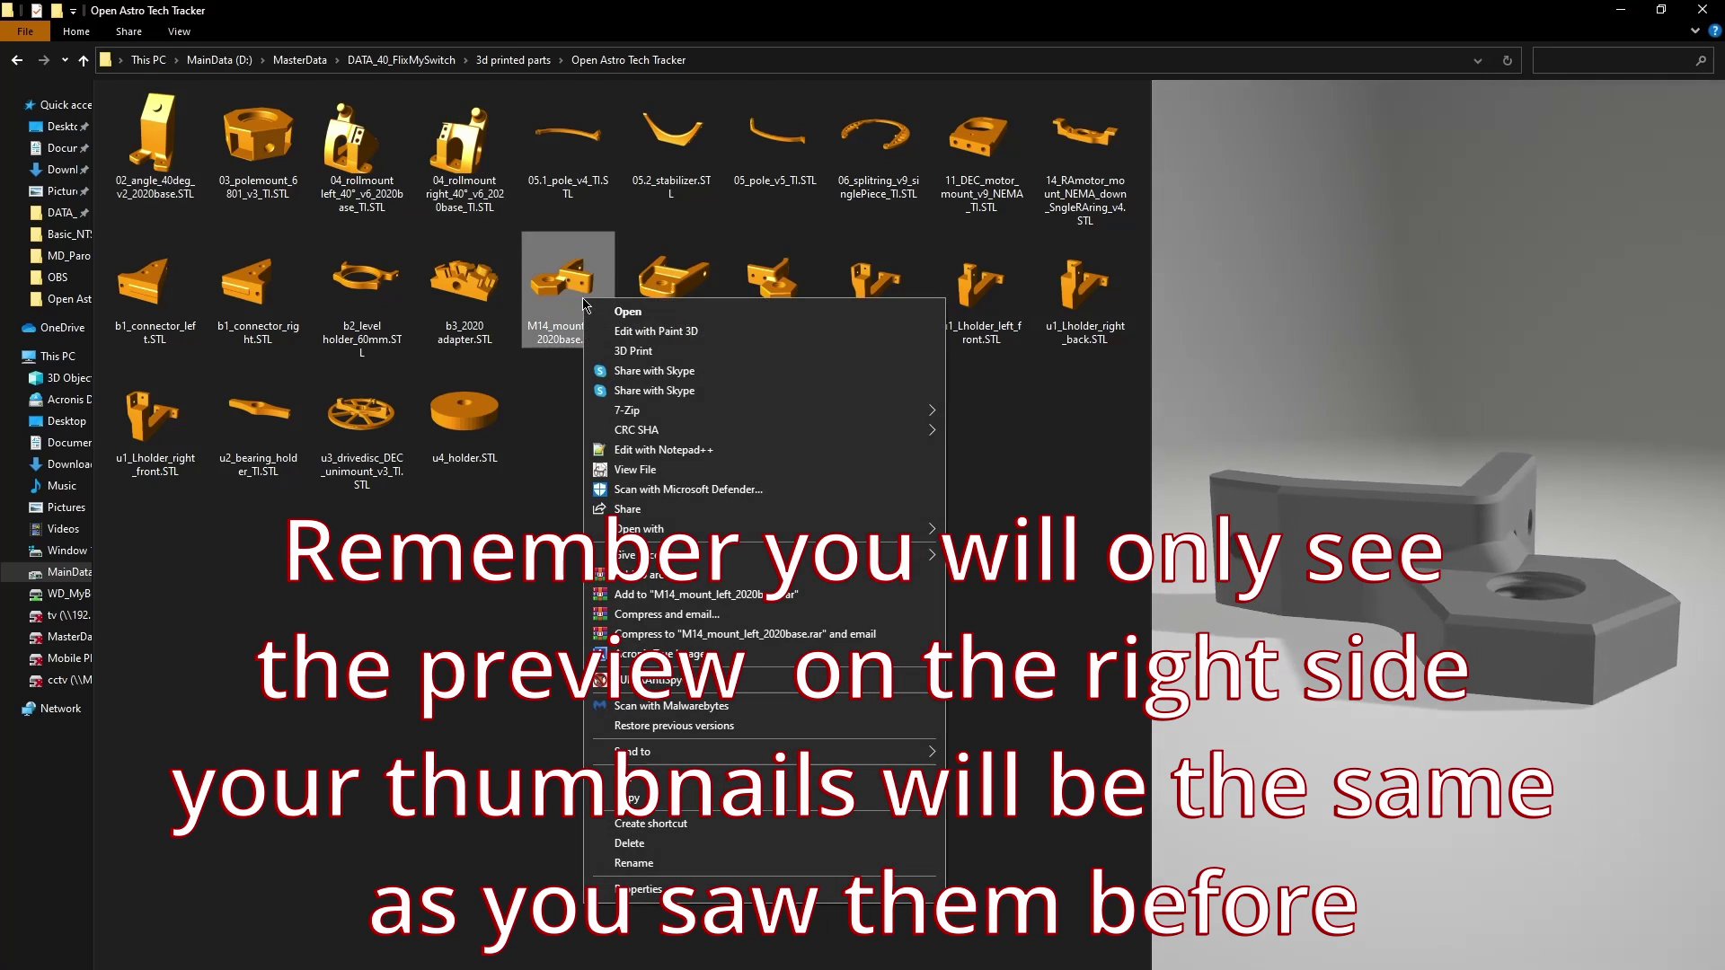
pyautogui.click(658, 889)
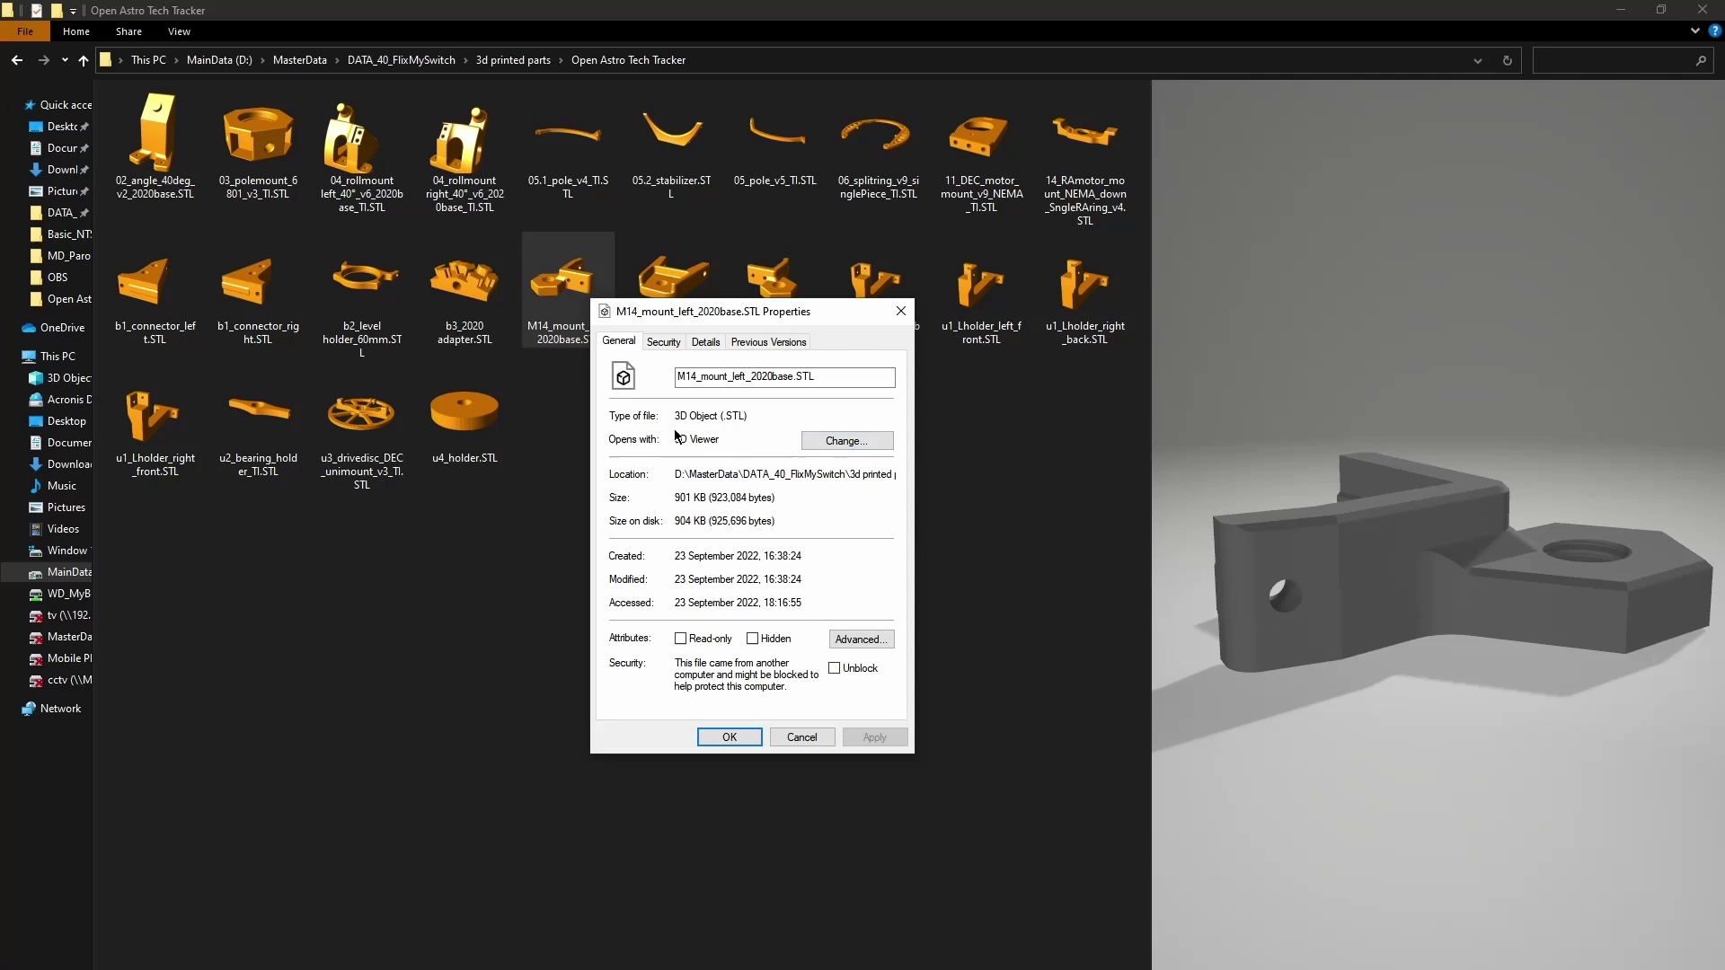
pyautogui.click(833, 442)
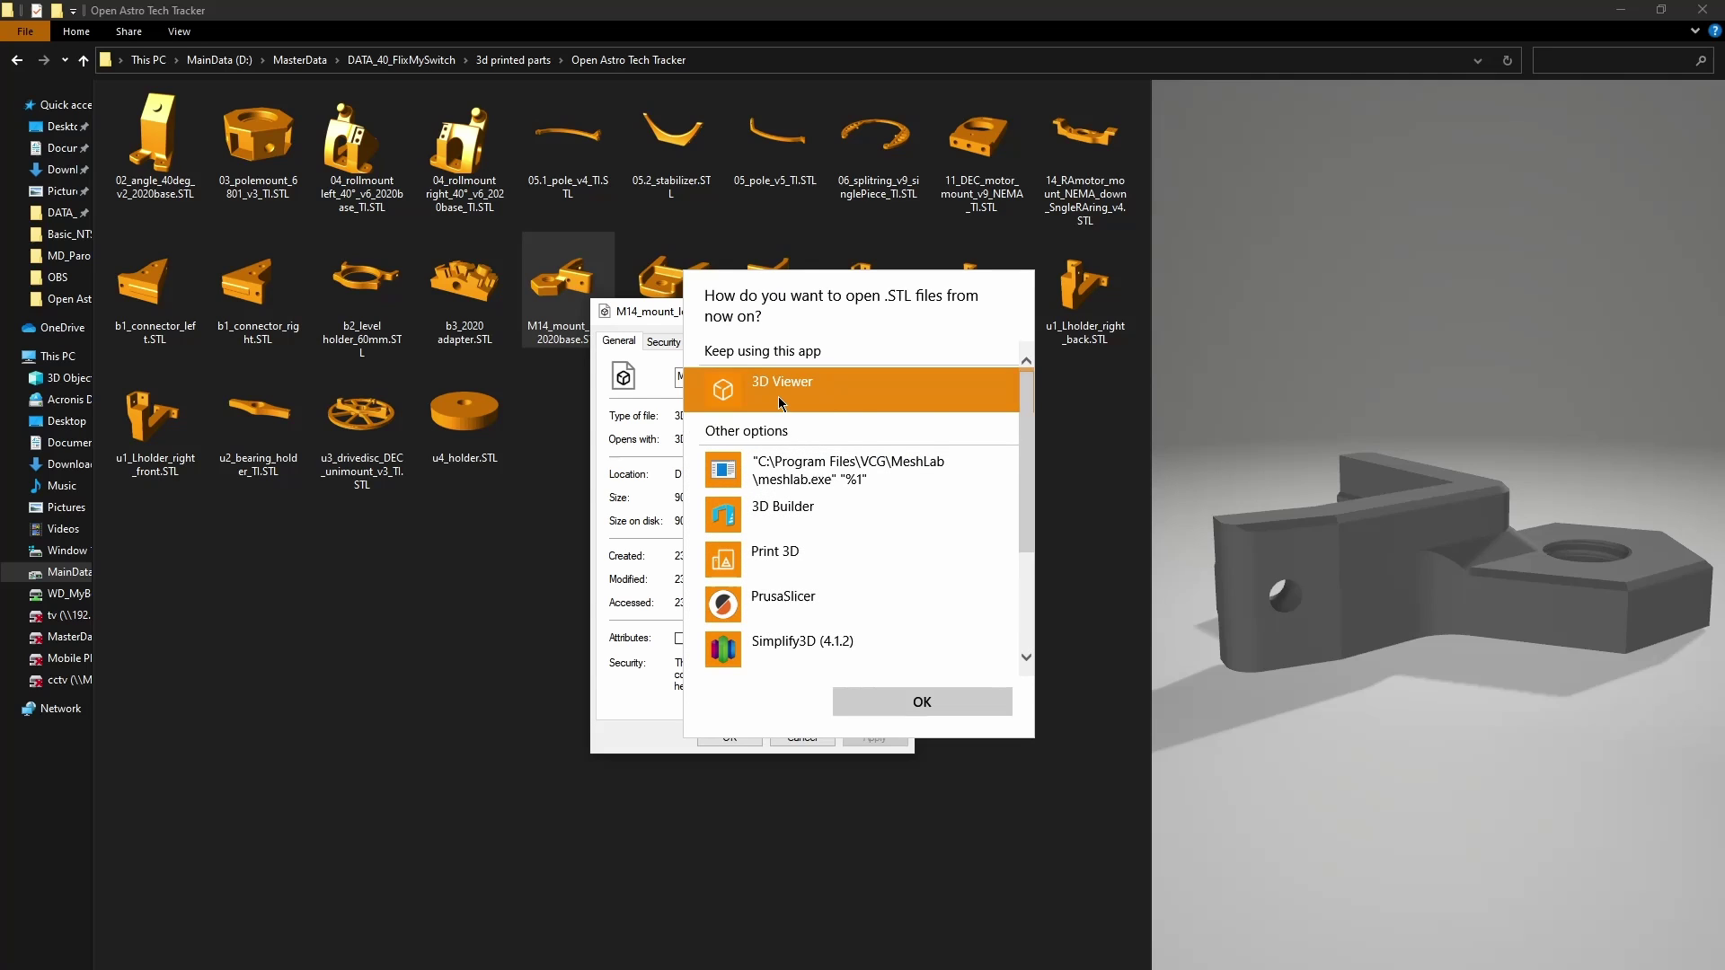
pyautogui.click(926, 700)
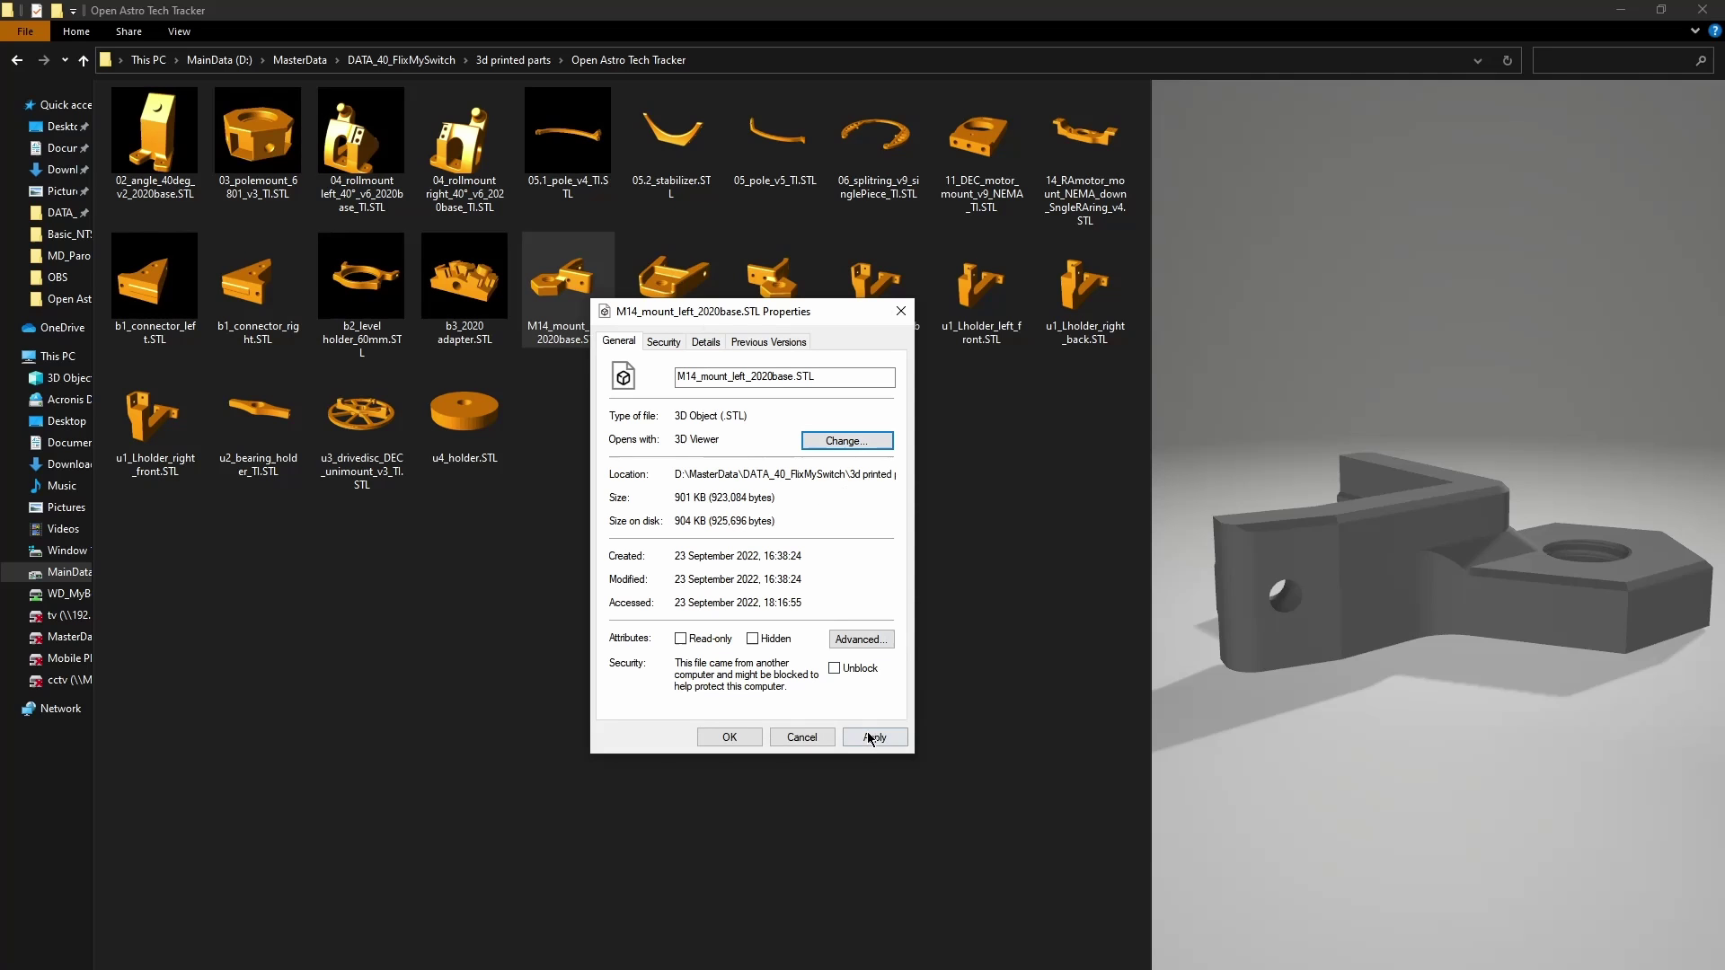
pyautogui.click(803, 736)
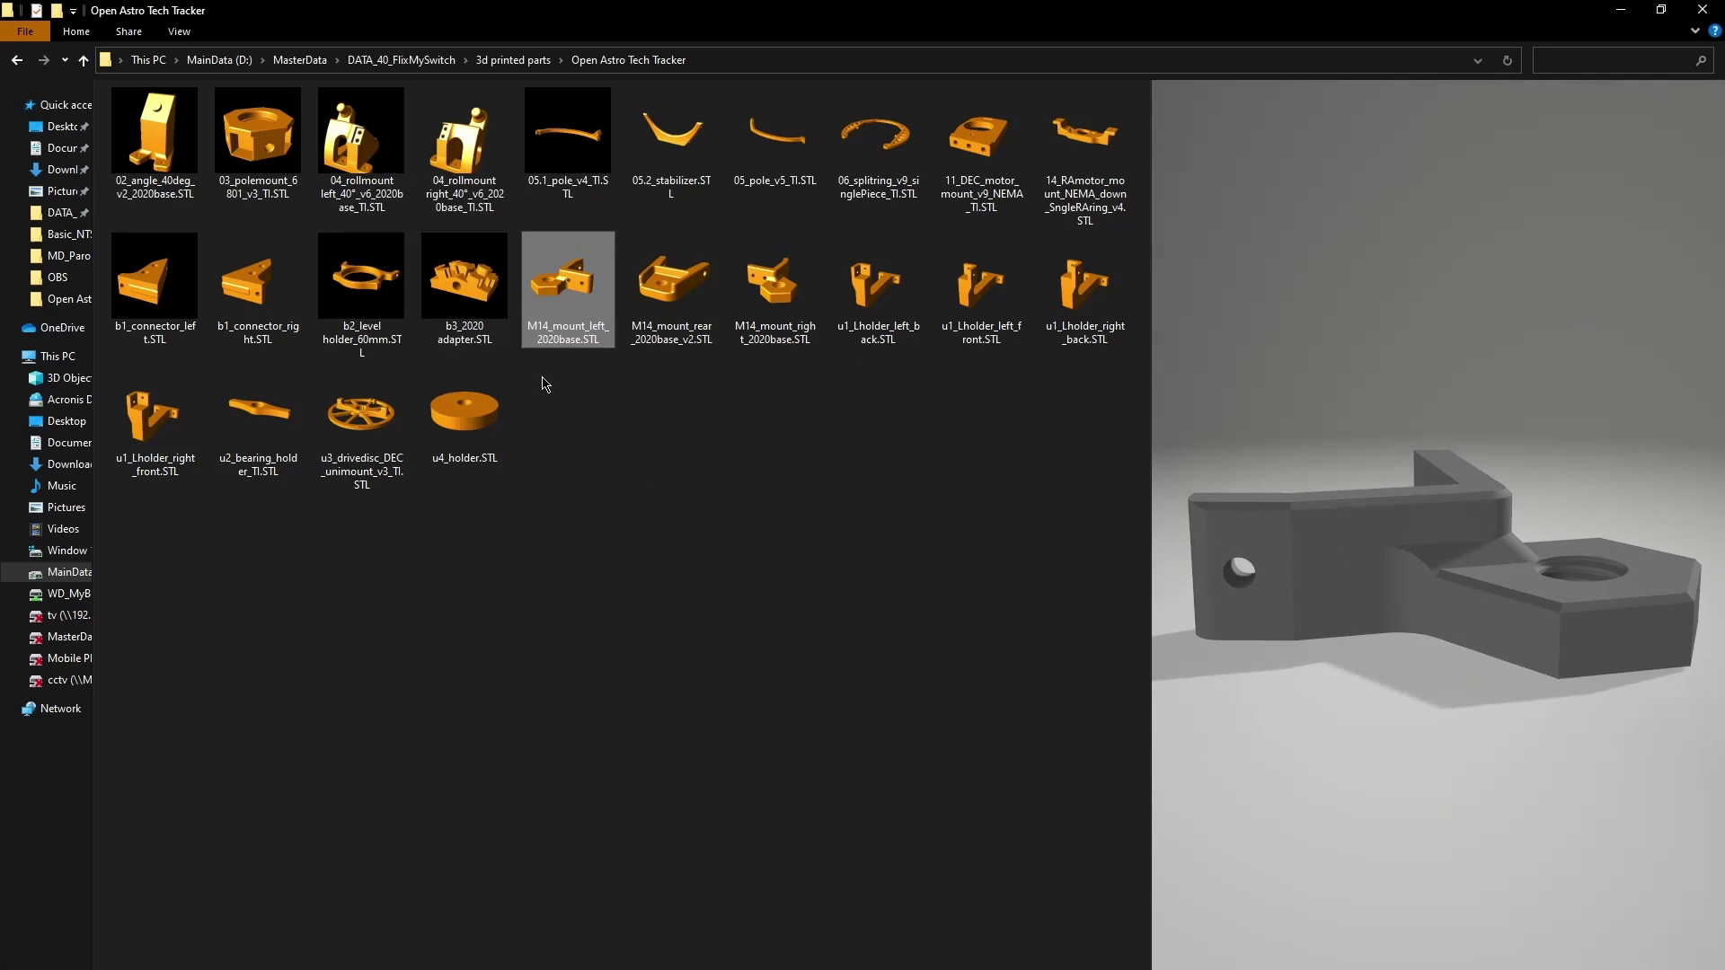
# Try the Details, List and Medium icons layouts, finishing on Large icons with thumbnails.
pyautogui.click(183, 34)
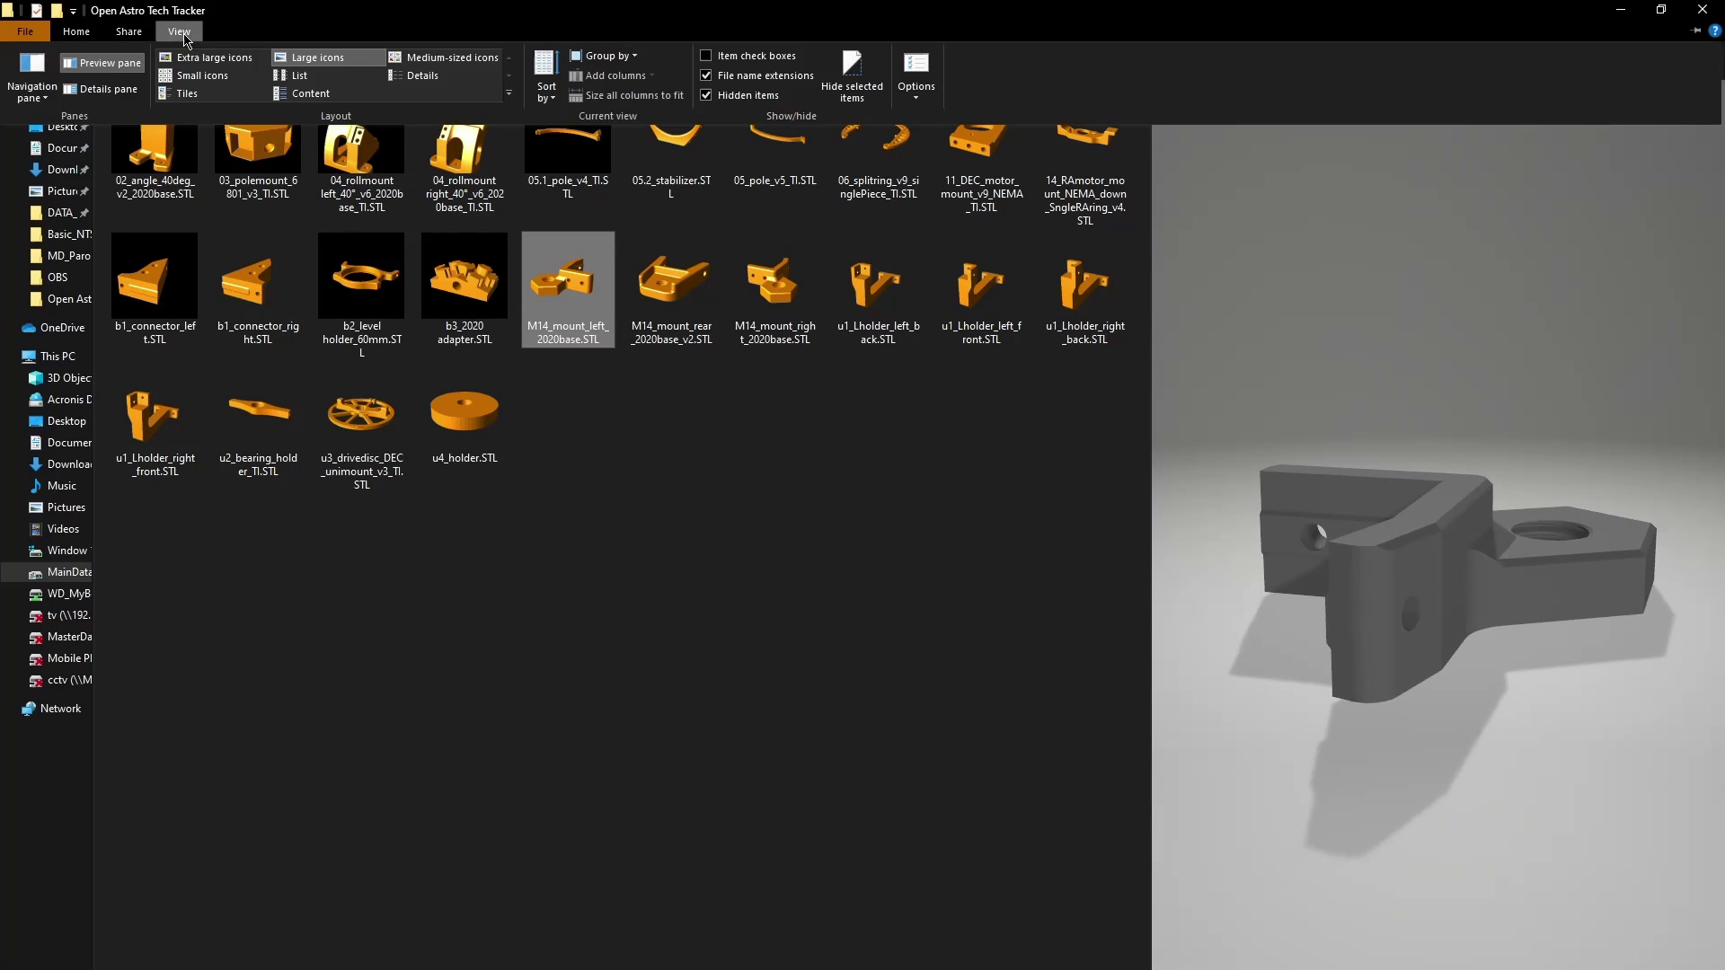
pyautogui.click(405, 78)
pyautogui.click(429, 60)
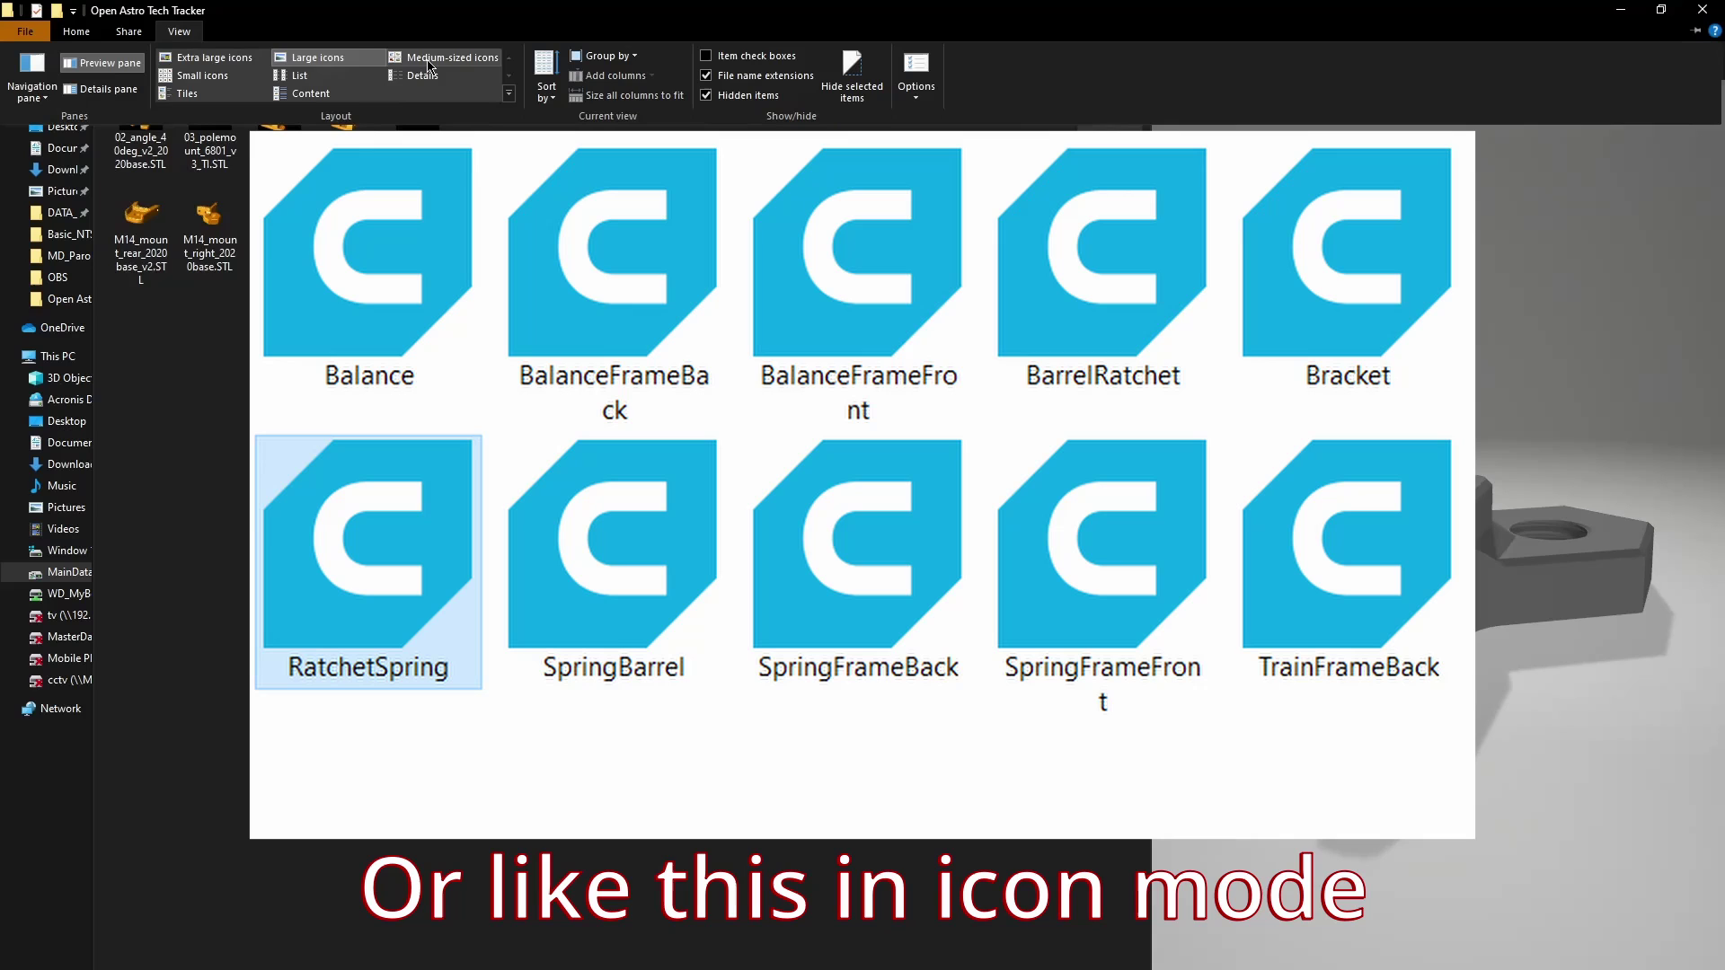
pyautogui.click(419, 75)
pyautogui.click(299, 75)
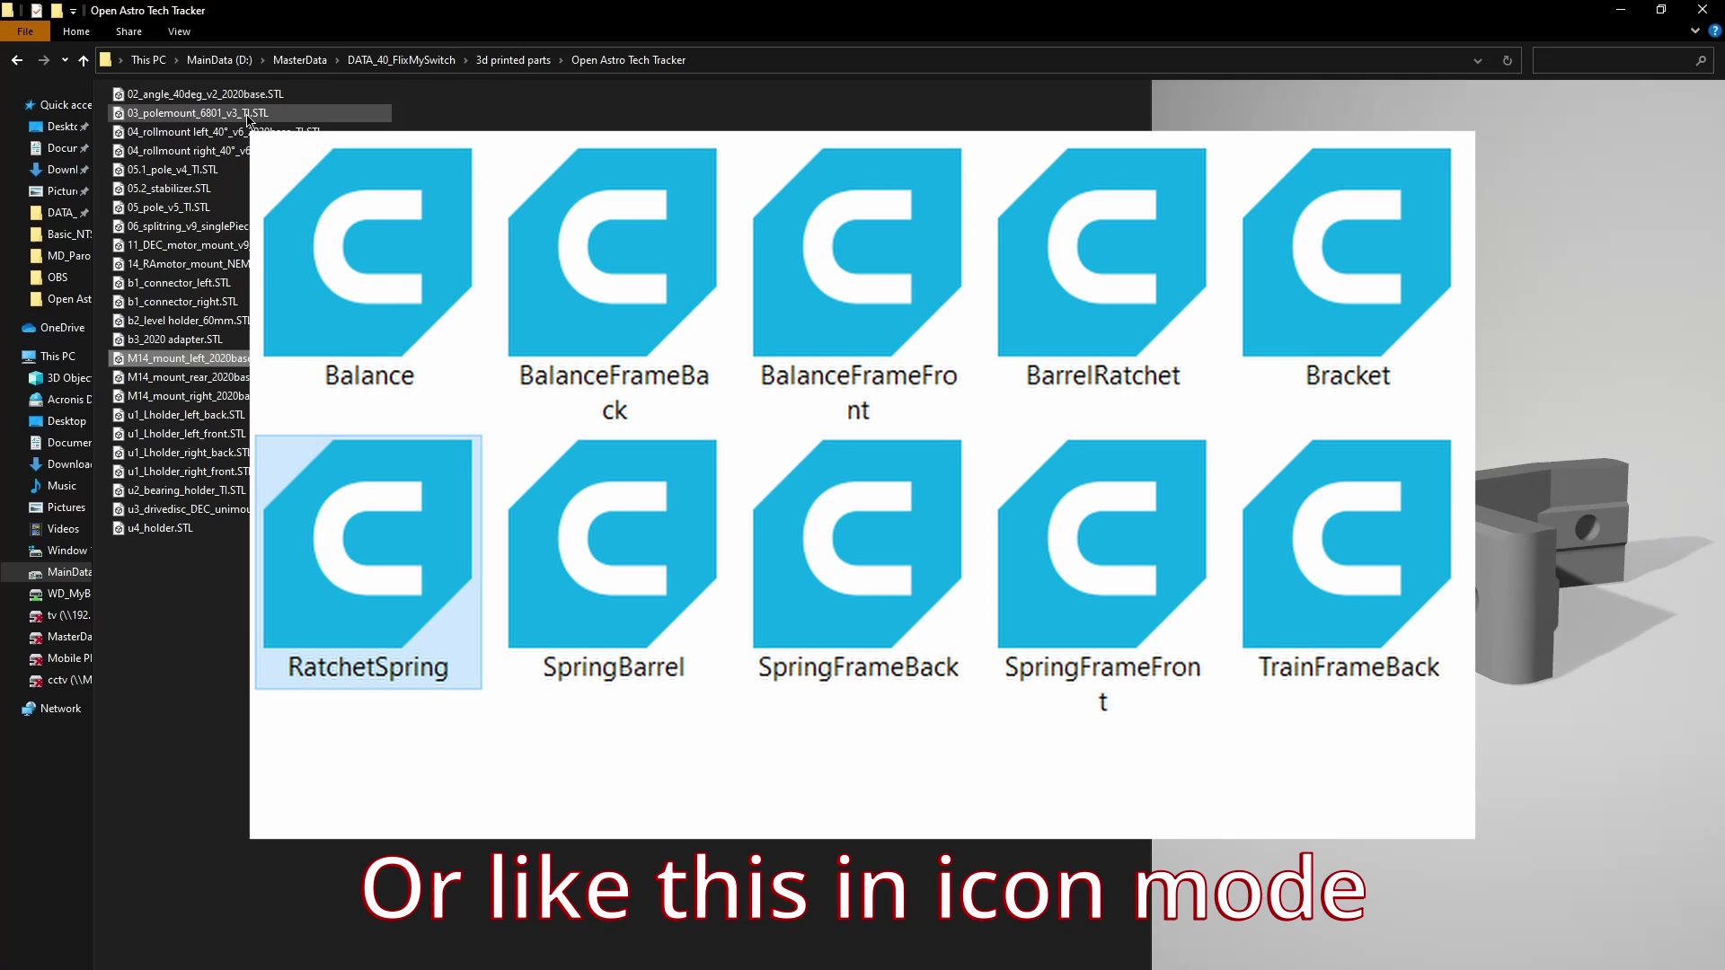
pyautogui.click(178, 31)
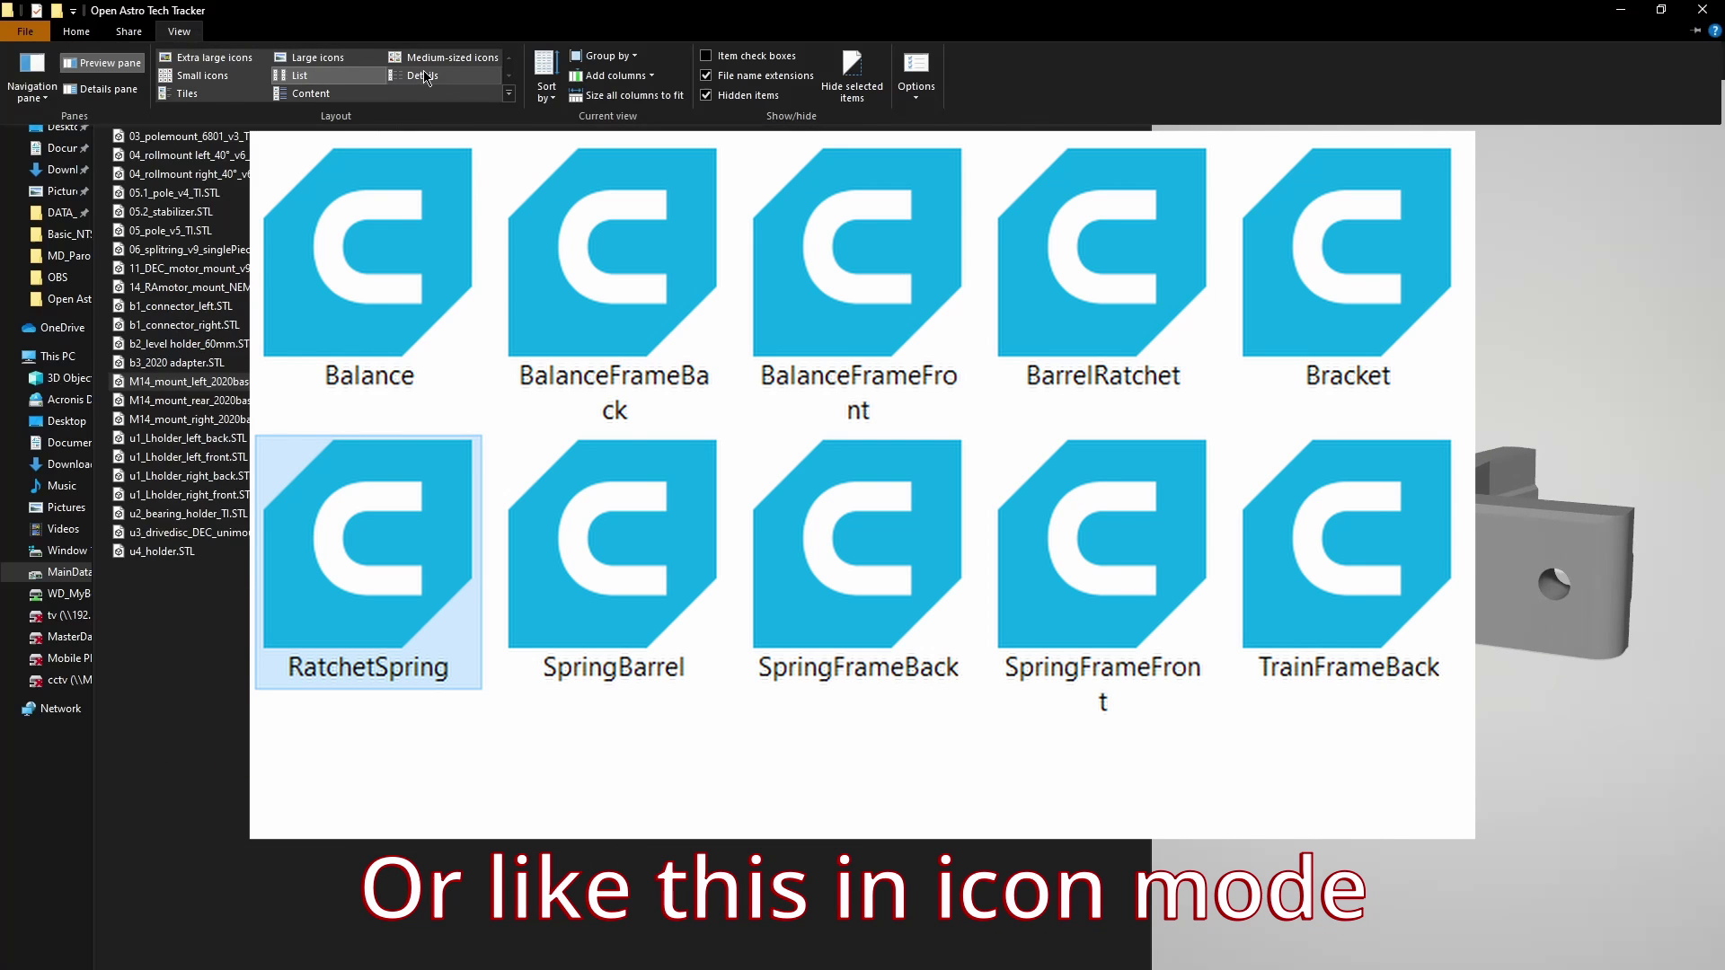
pyautogui.click(449, 58)
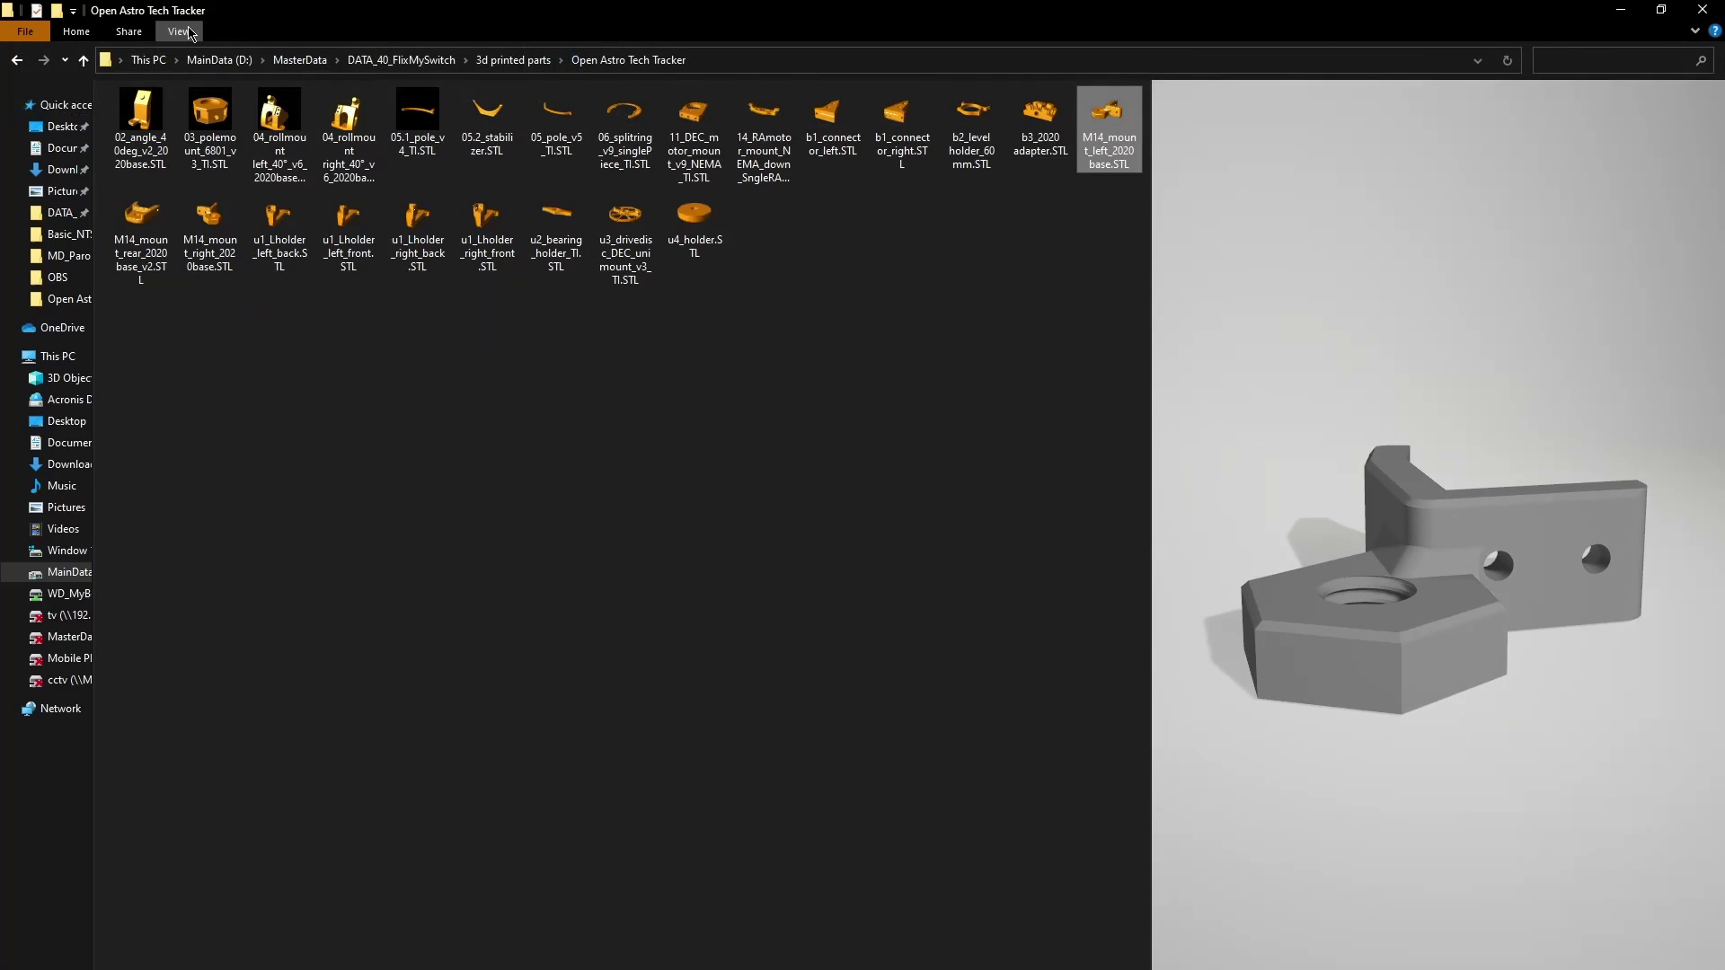
pyautogui.click(178, 31)
pyautogui.click(440, 56)
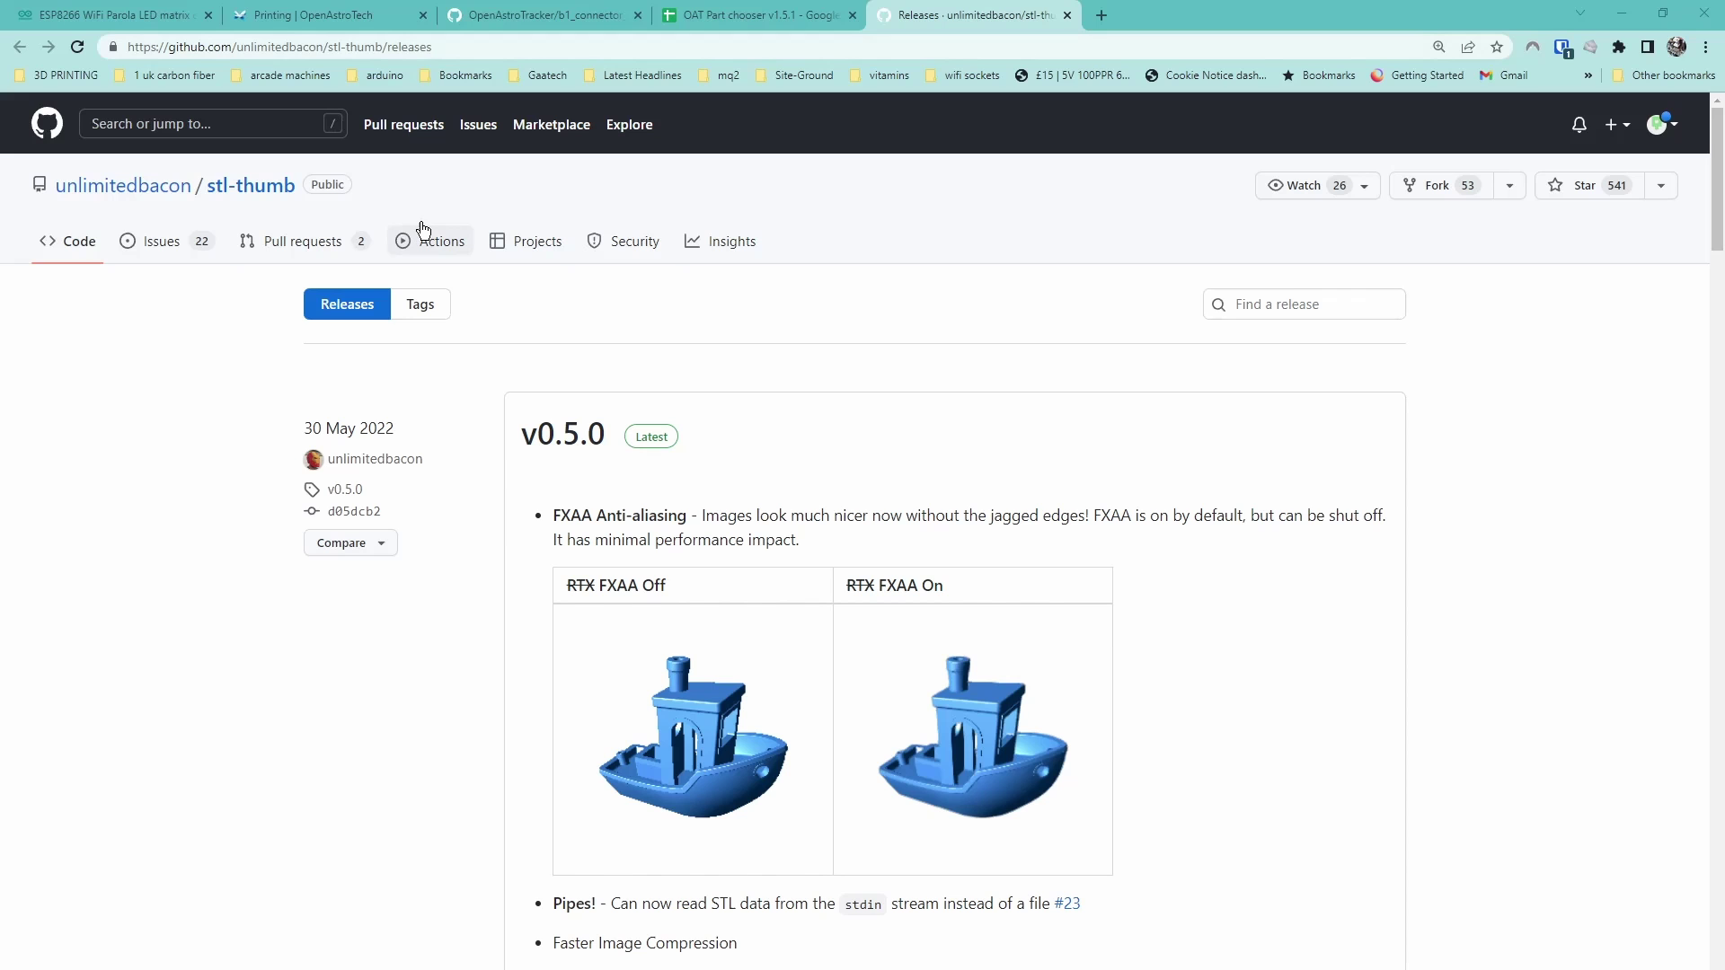
# Go from the developer's GitHub profile to the stl-thumb repo and scroll to its Installation section.
pyautogui.click(145, 187)
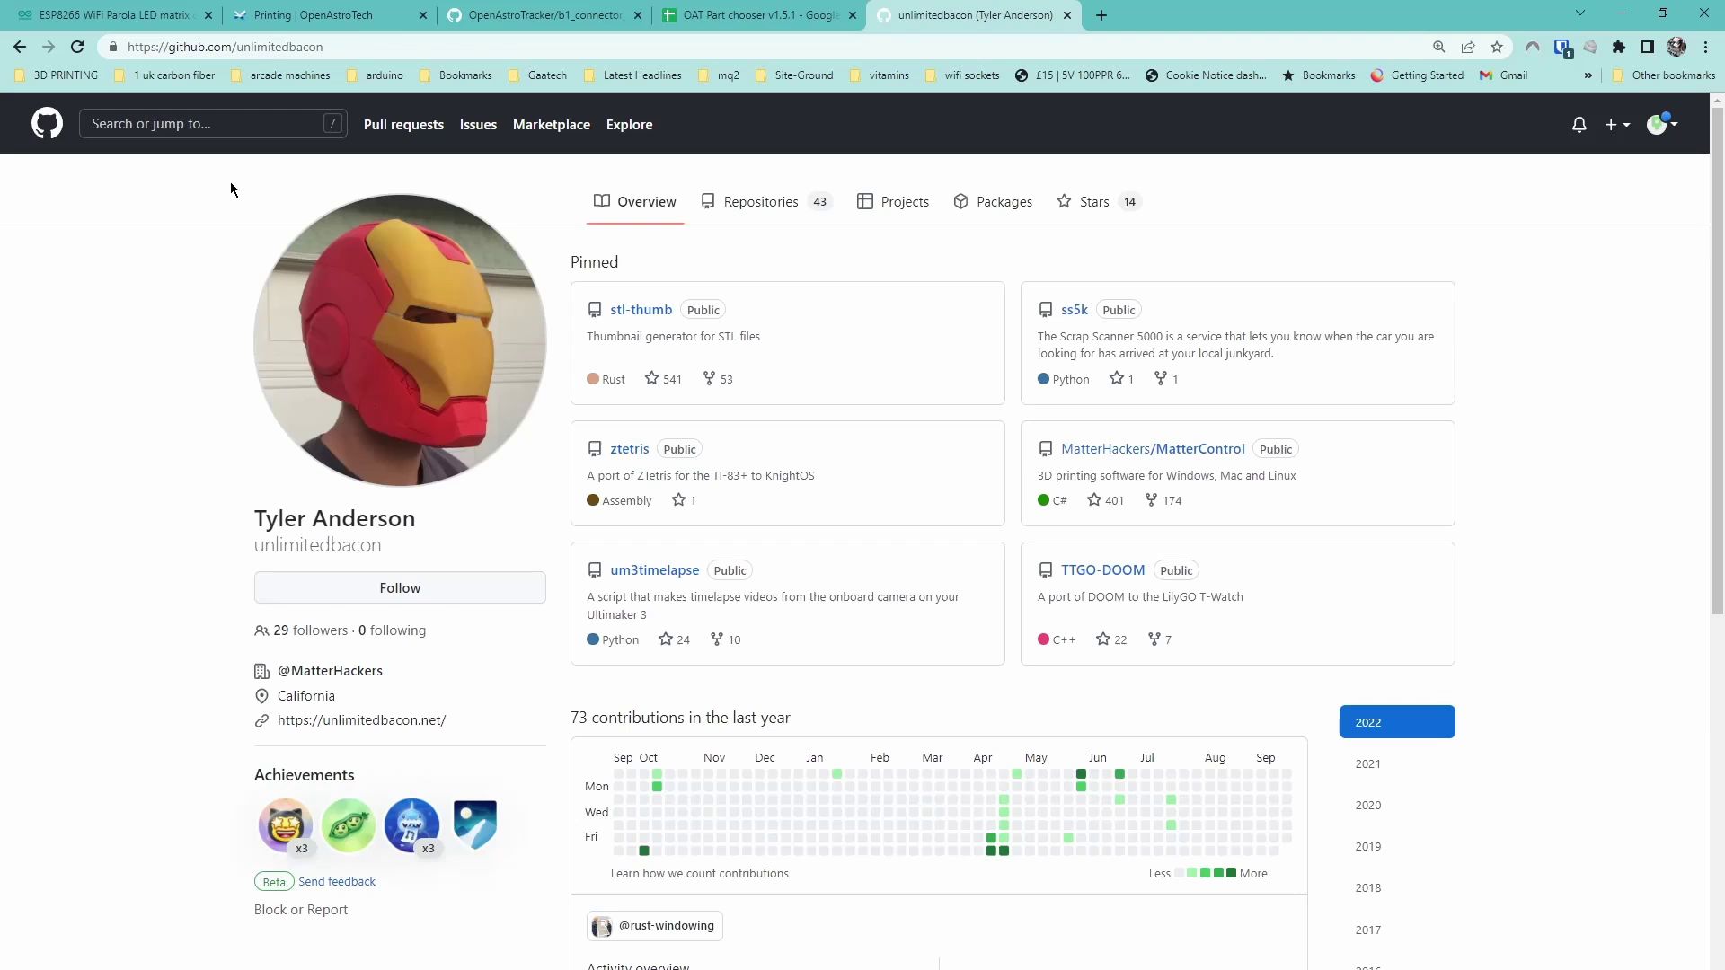
pyautogui.click(627, 319)
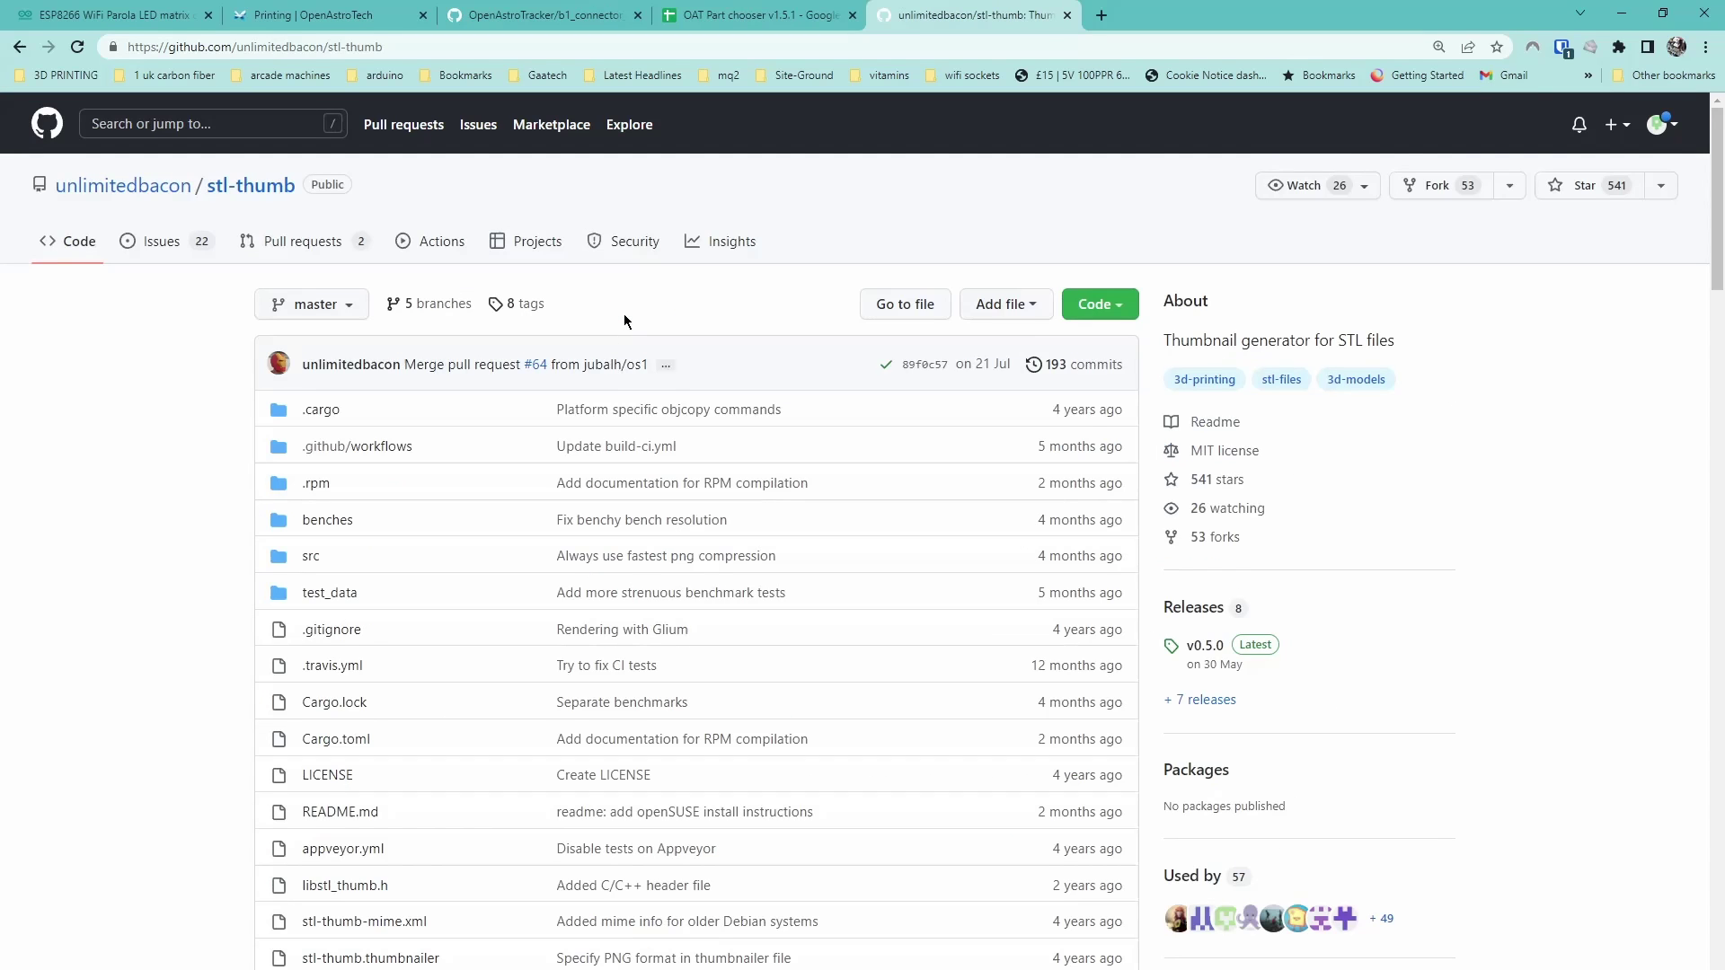
pyautogui.scroll(-3, 369, 530)
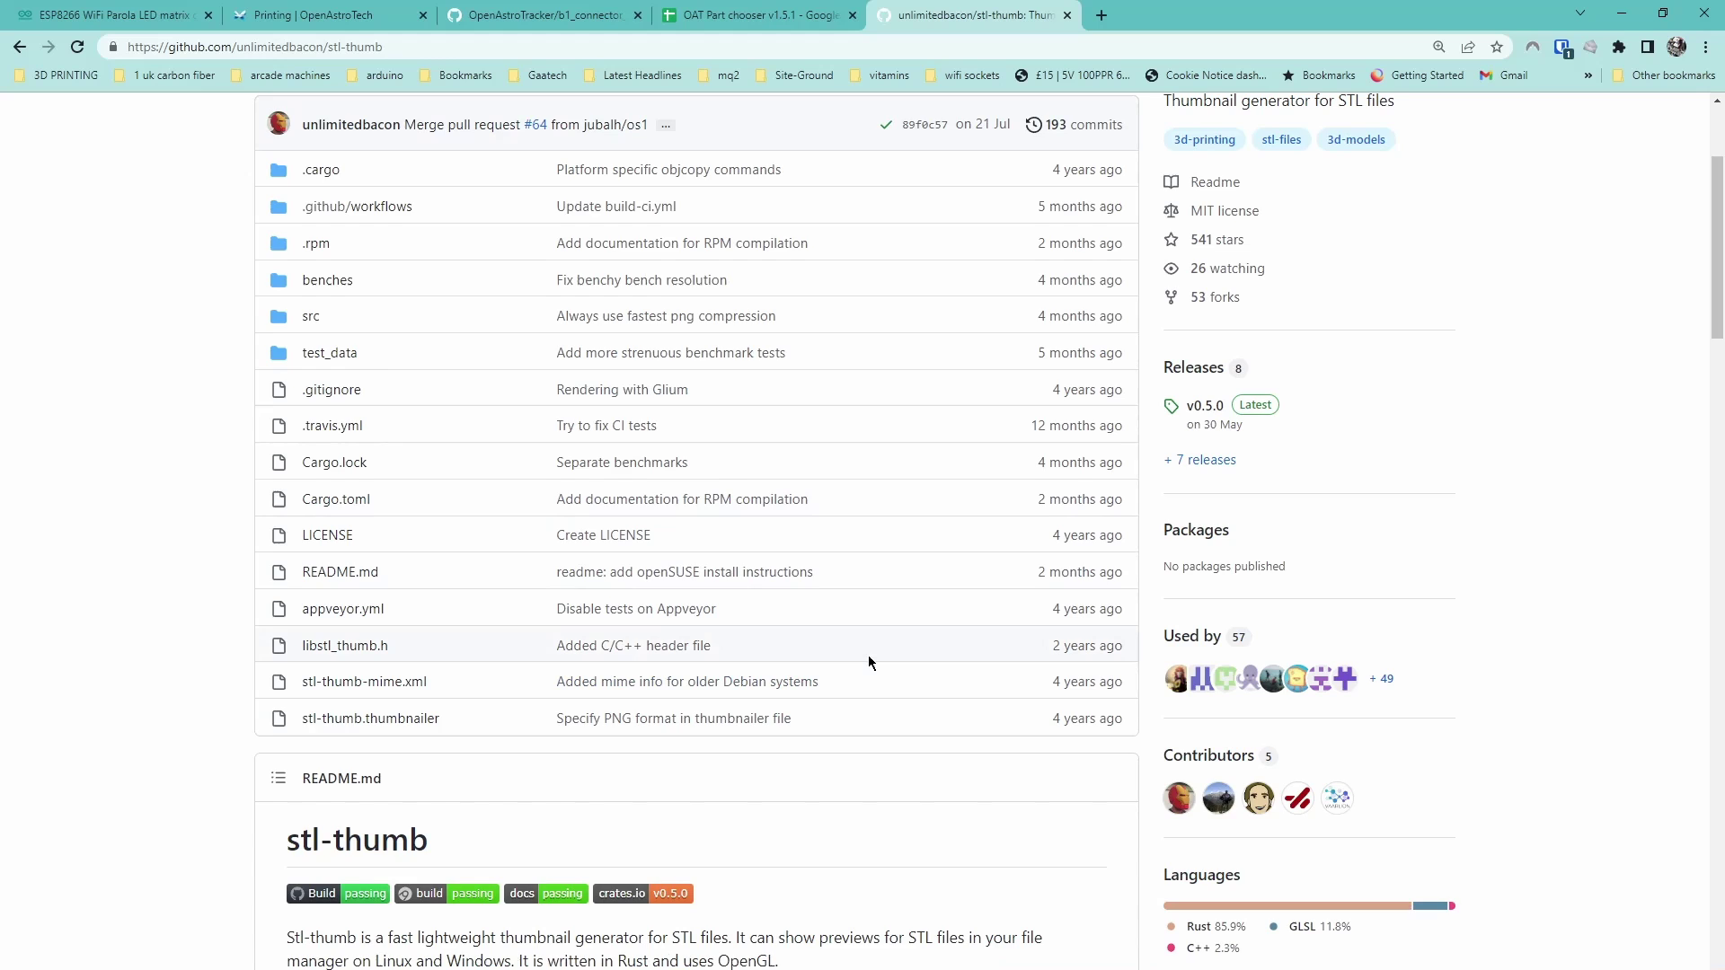
pyautogui.scroll(-5, 864, 648)
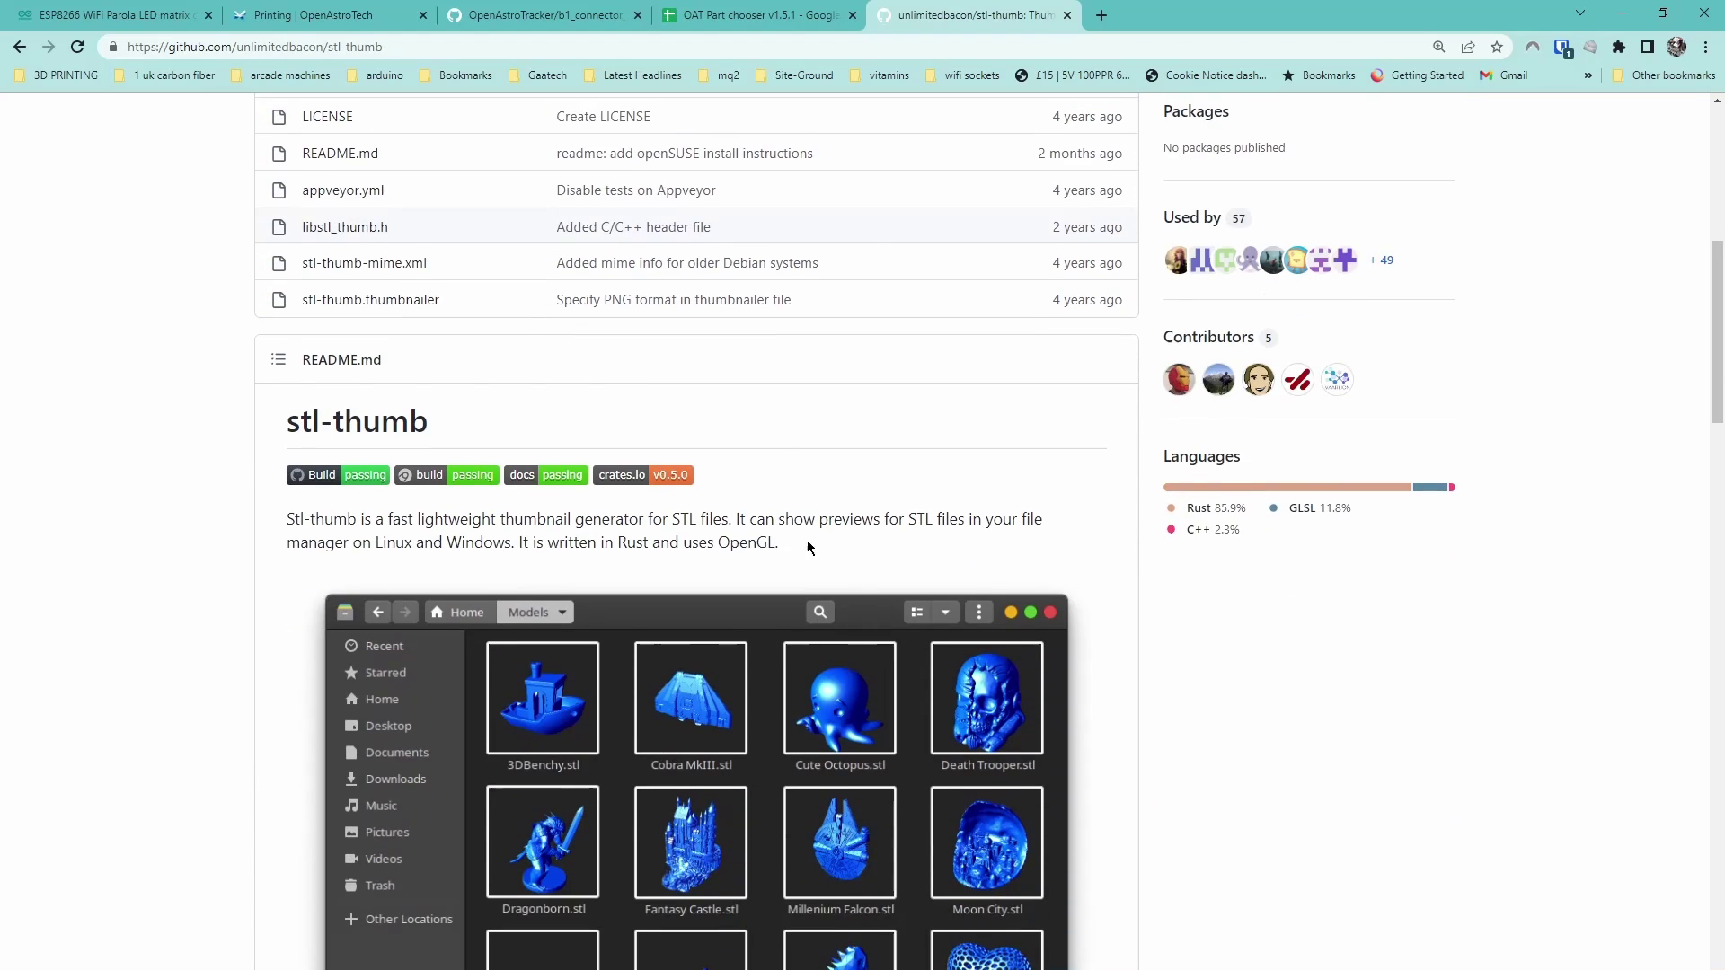
pyautogui.scroll(-5, 780, 450)
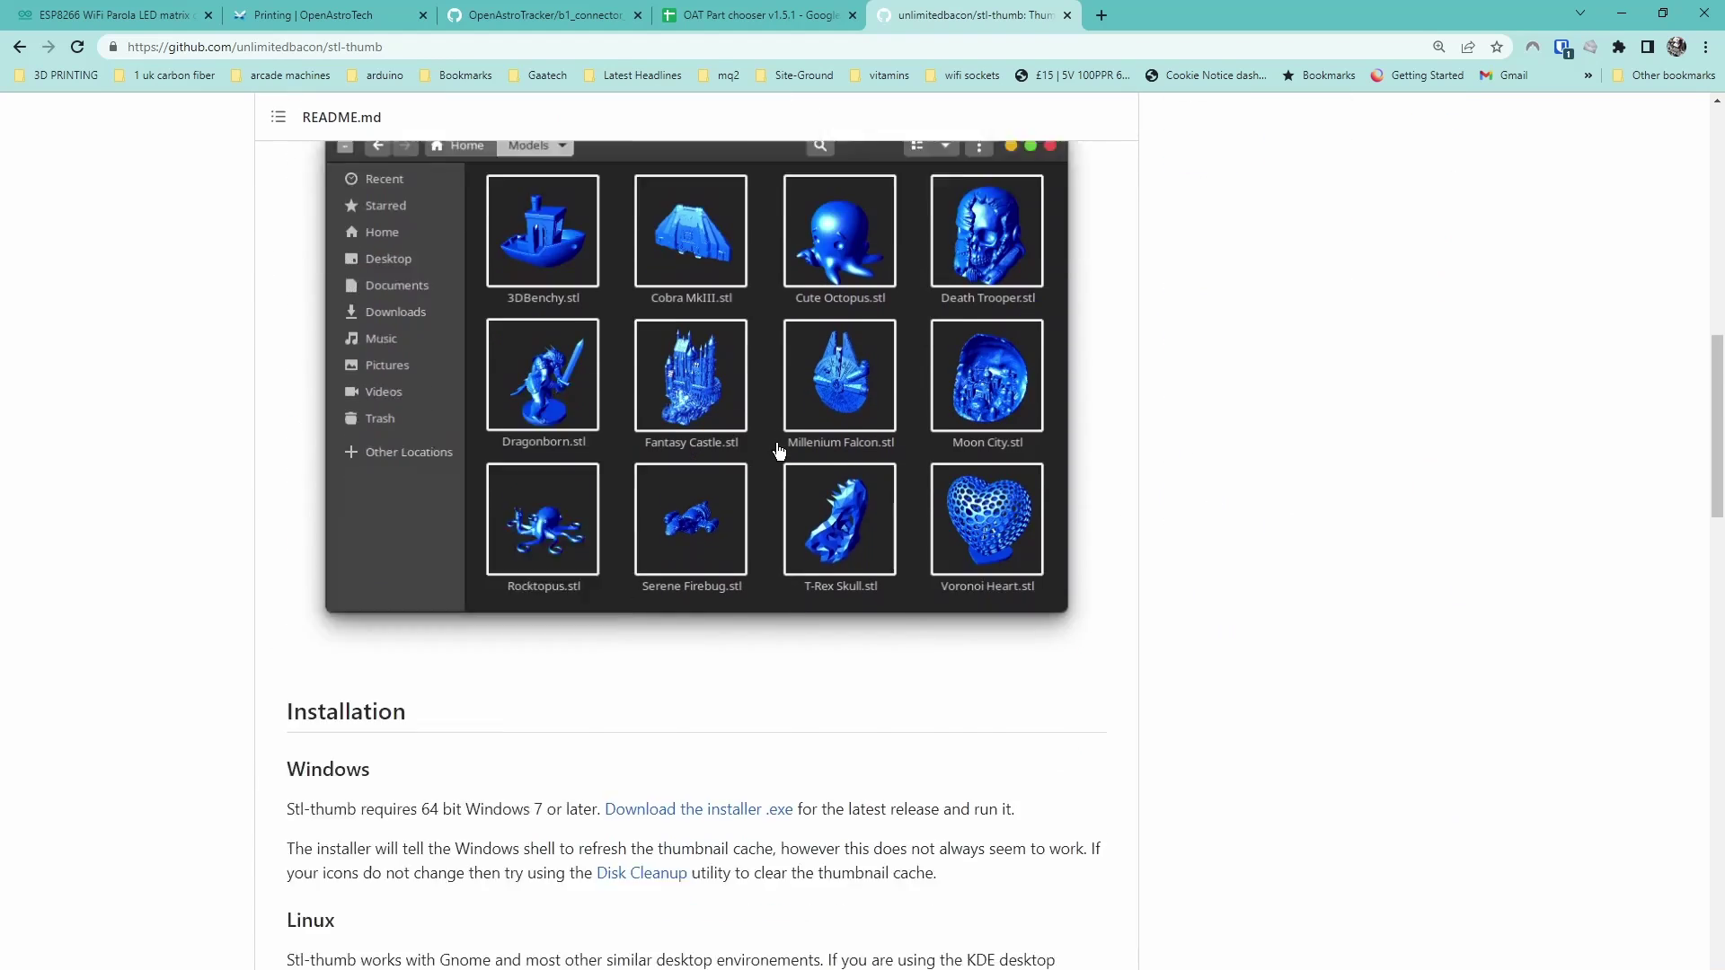
pyautogui.scroll(-2, 778, 450)
pyautogui.scroll(-1, 315, 577)
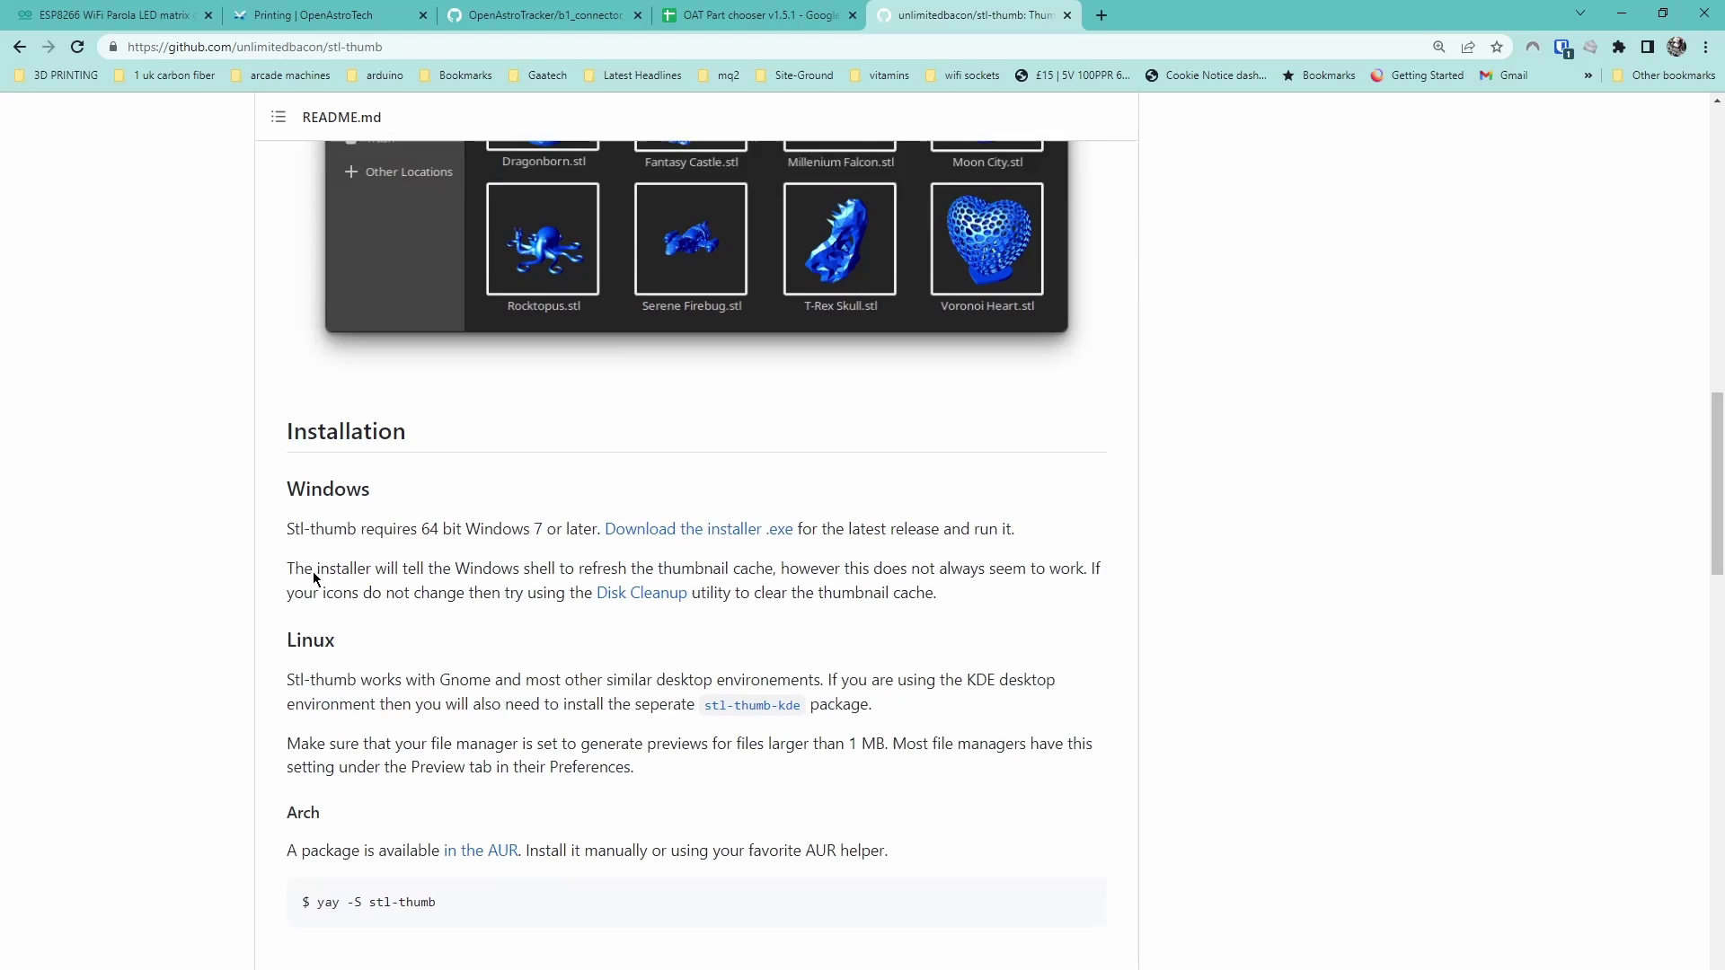
pyautogui.scroll(-1, 315, 577)
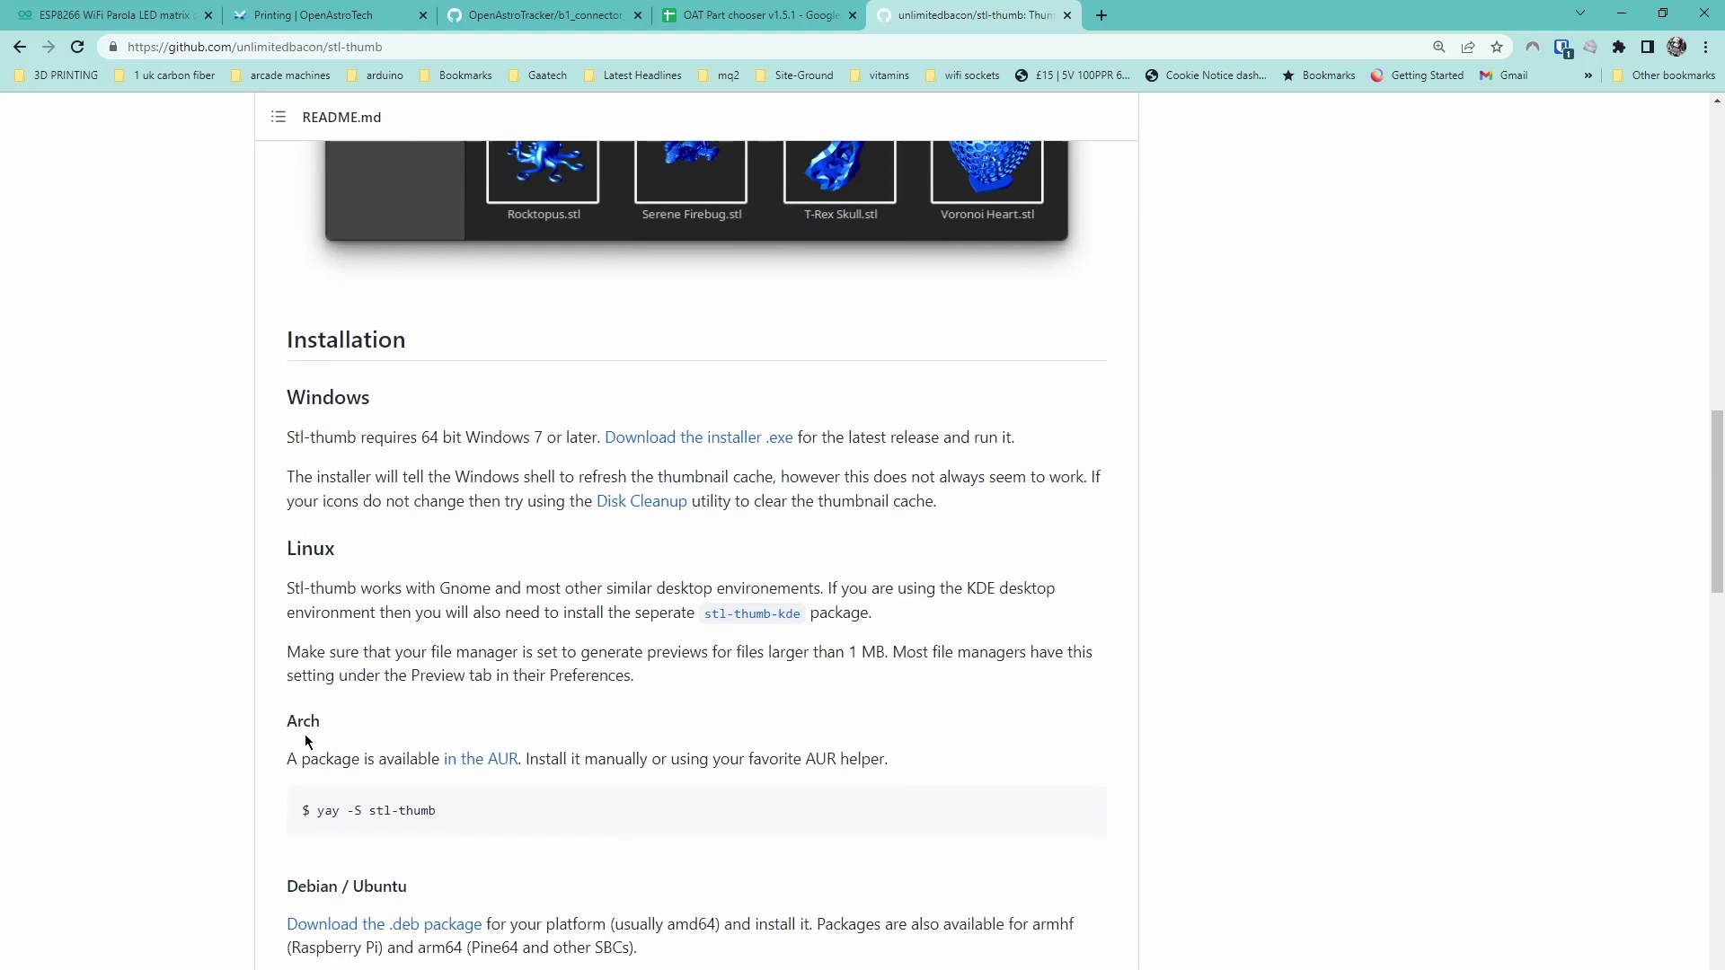
pyautogui.scroll(-3, 310, 746)
pyautogui.scroll(4, 346, 717)
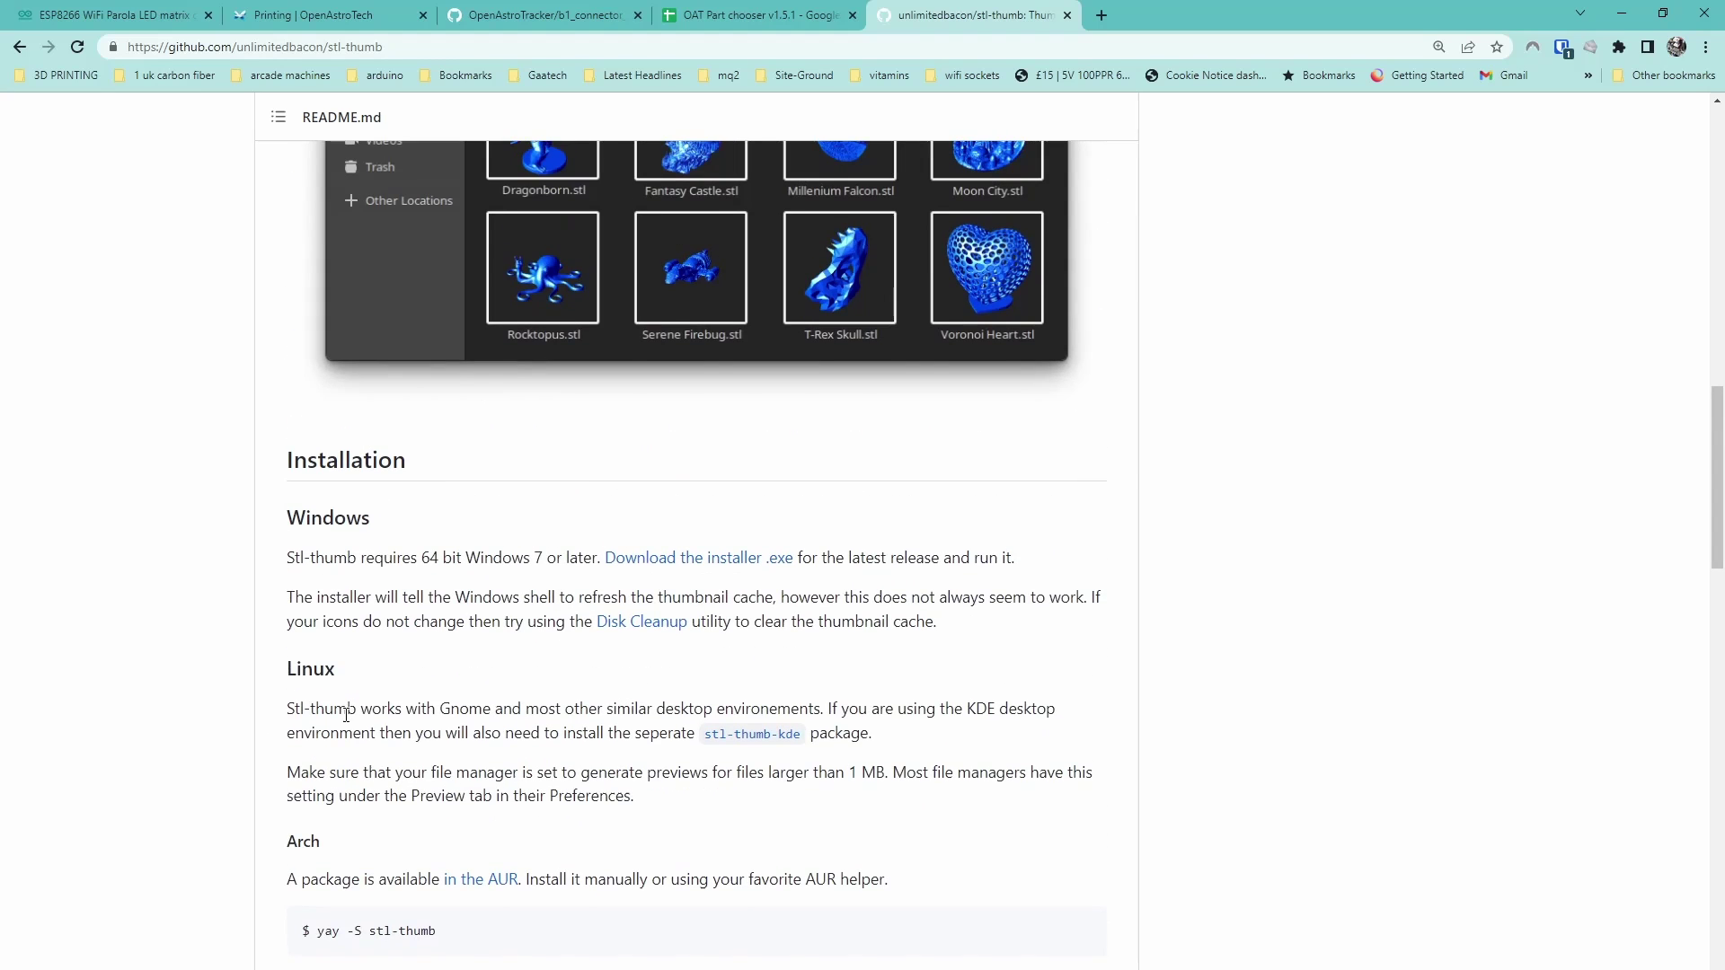
pyautogui.scroll(1, 683, 575)
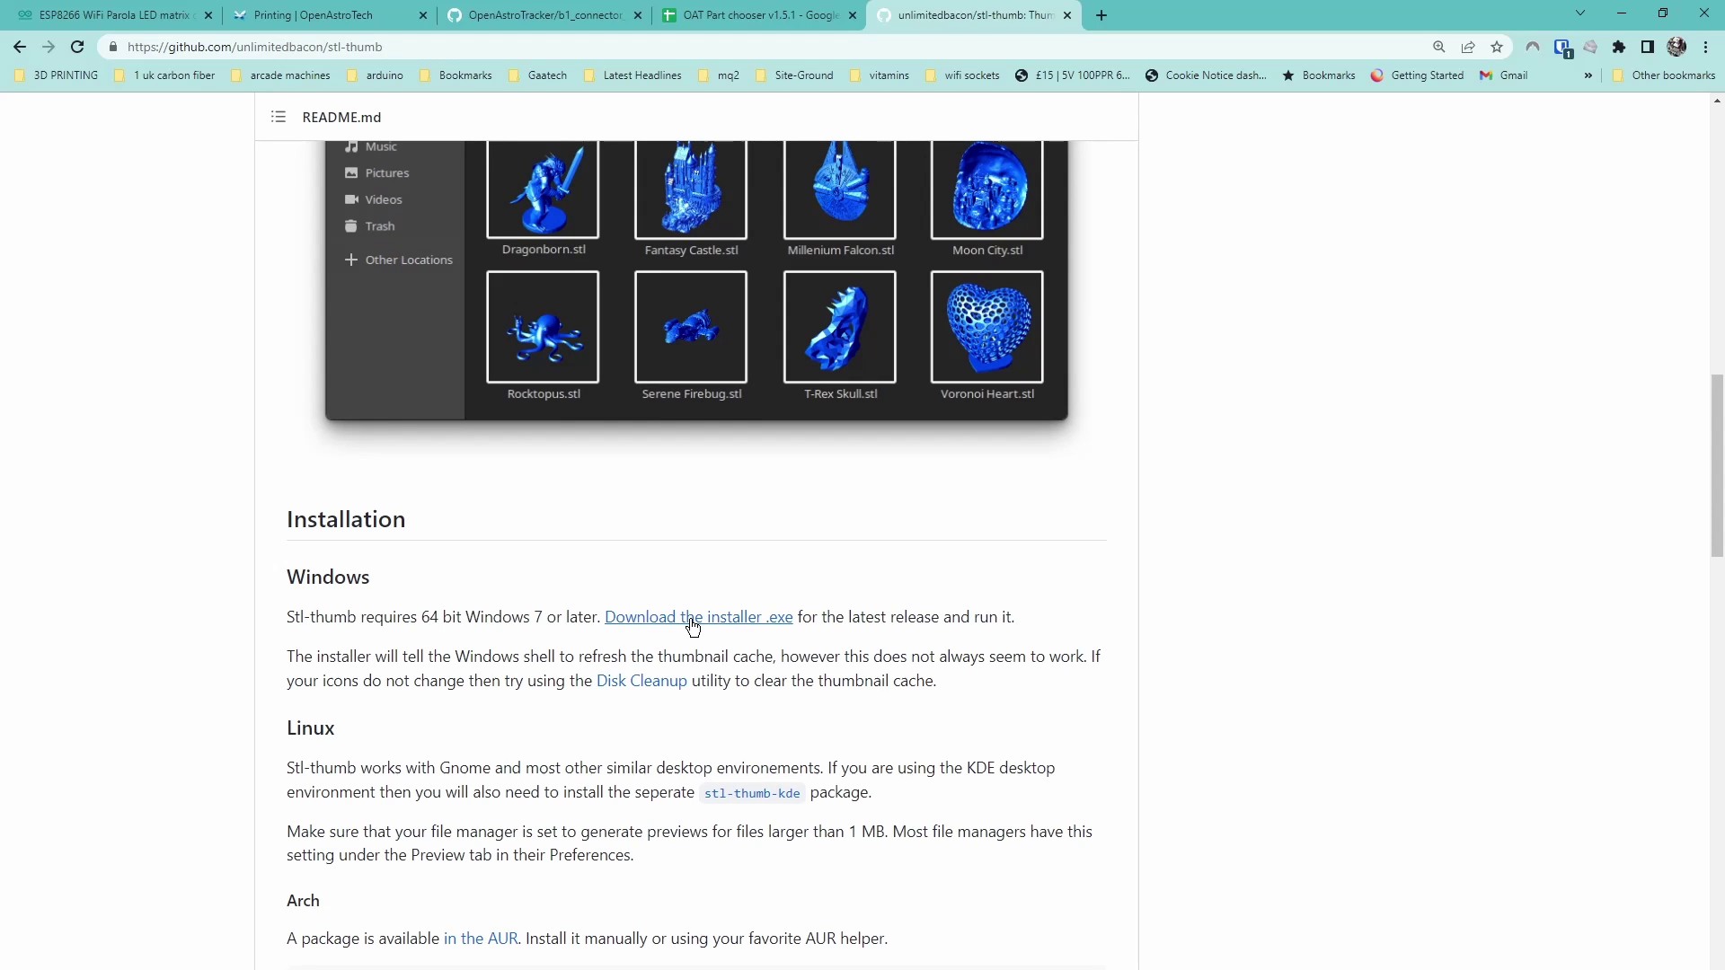
# Download and run STL-Thumb-Windows_0.5.0.exe from the v0.5.0 release assets.
pyautogui.click(692, 620)
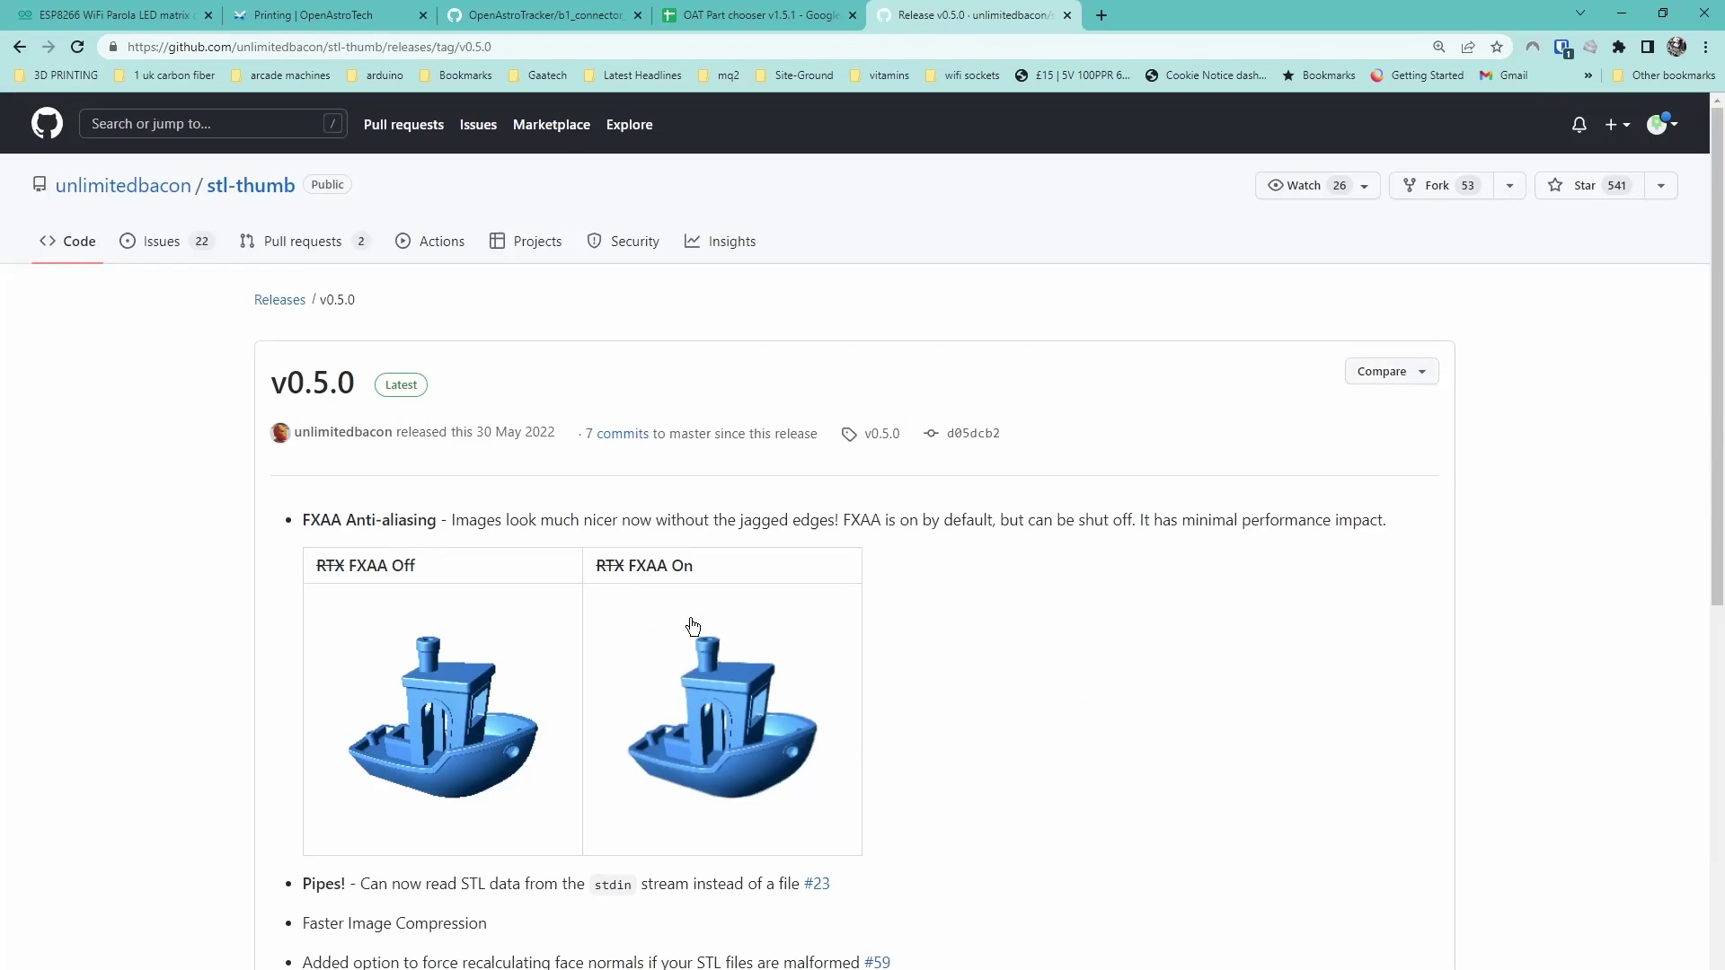
pyautogui.scroll(-7, 693, 626)
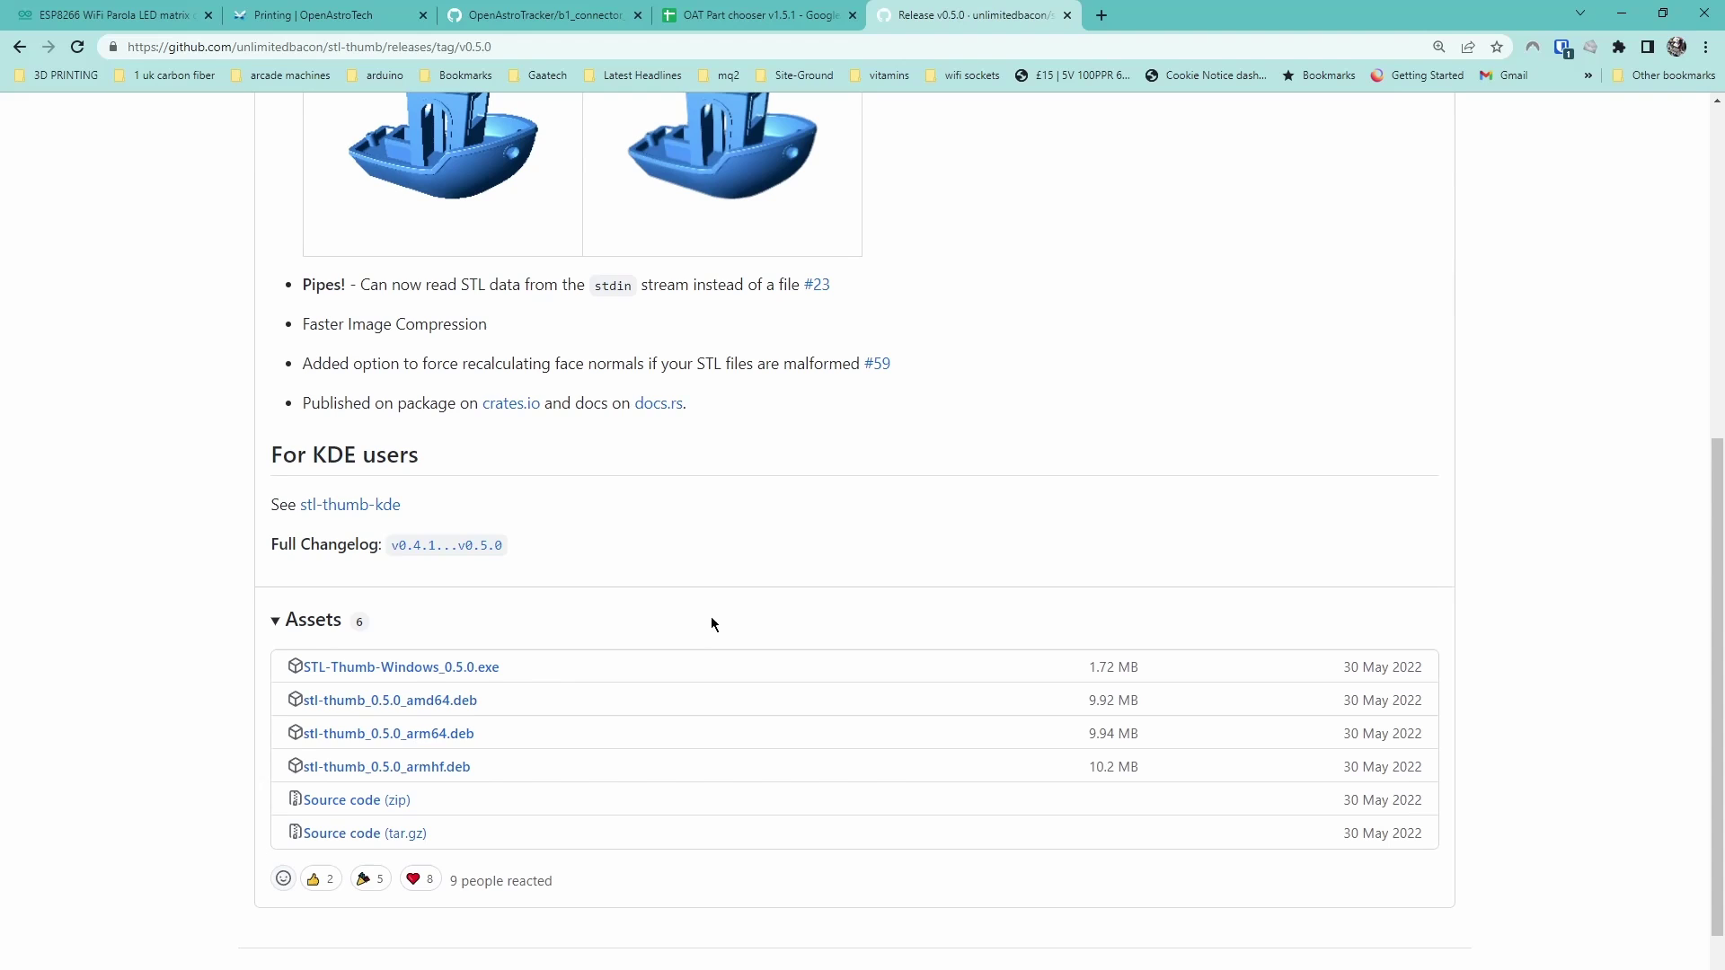
pyautogui.click(430, 669)
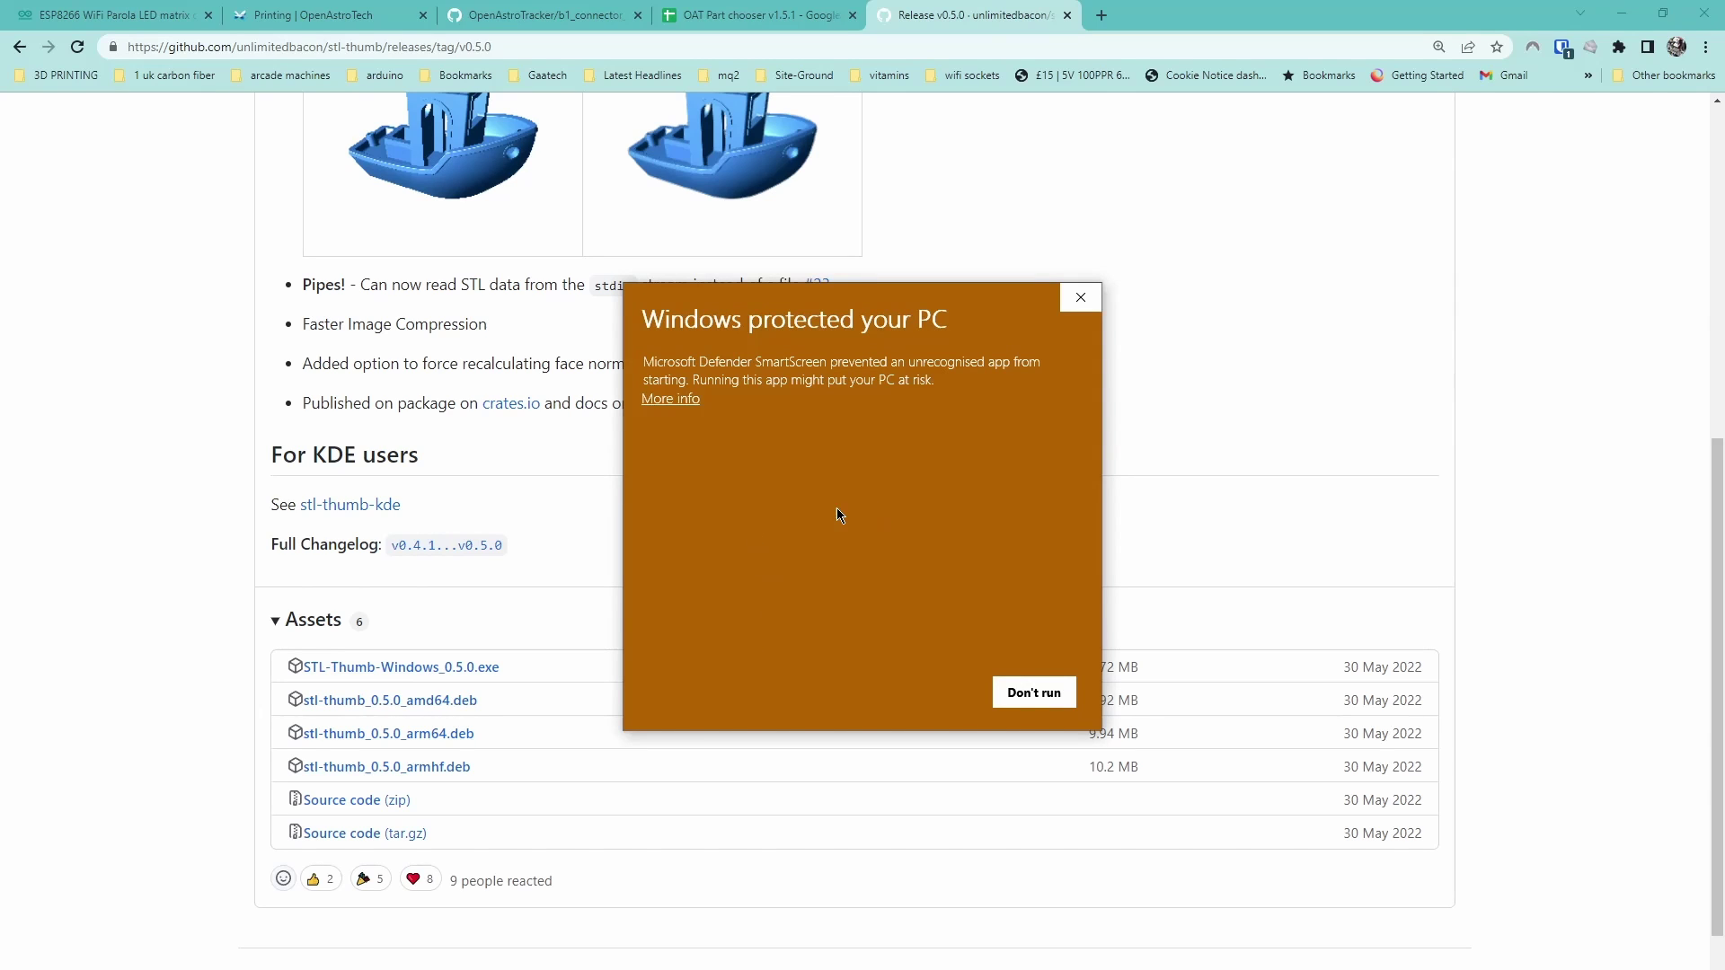
# Expand the SmartScreen warning's More info, then dismiss the warning.
pyautogui.click(670, 401)
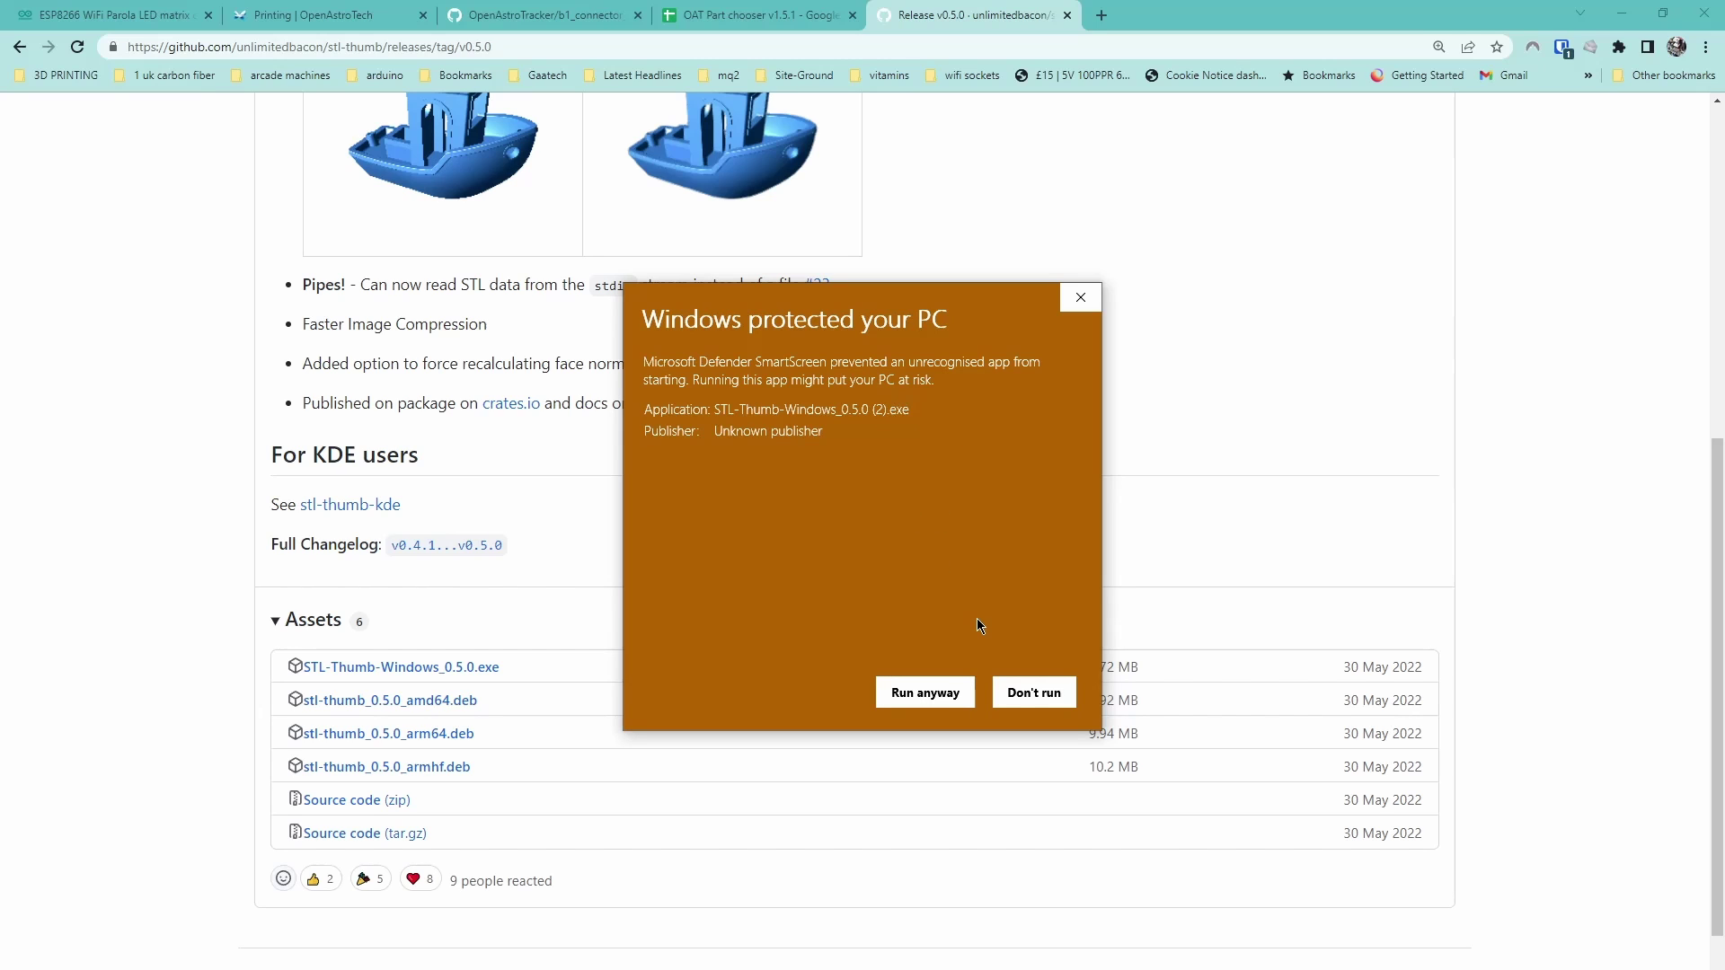
pyautogui.click(1084, 304)
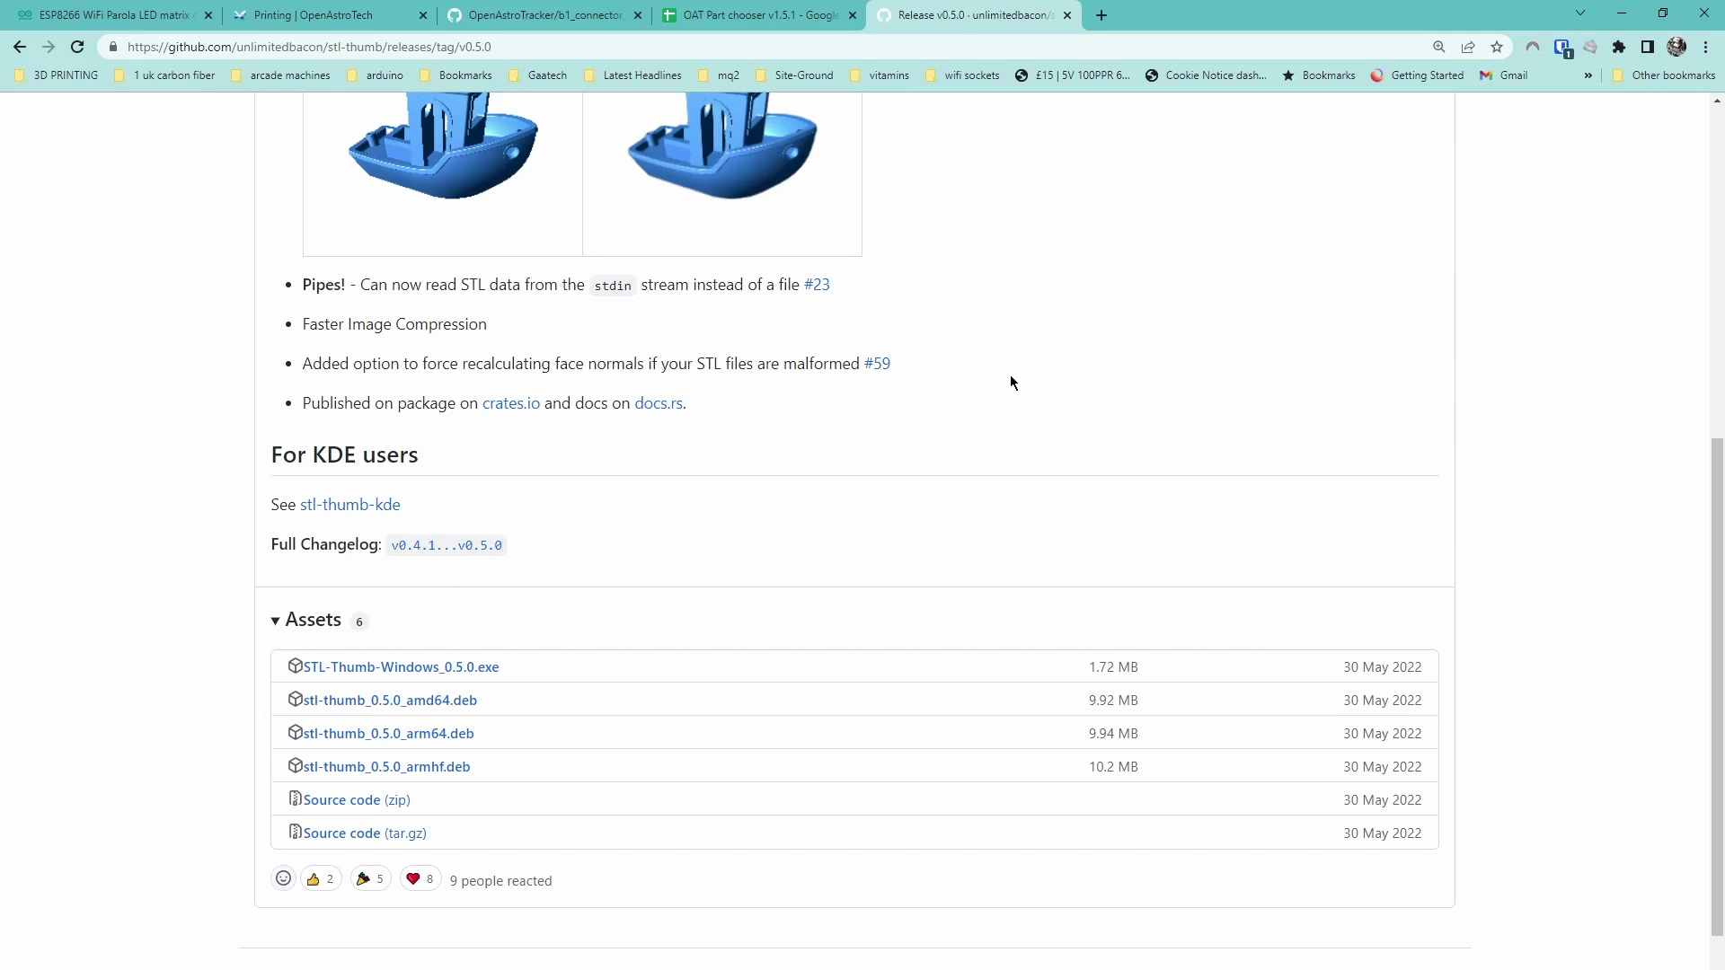
pyautogui.scroll(5, 863, 595)
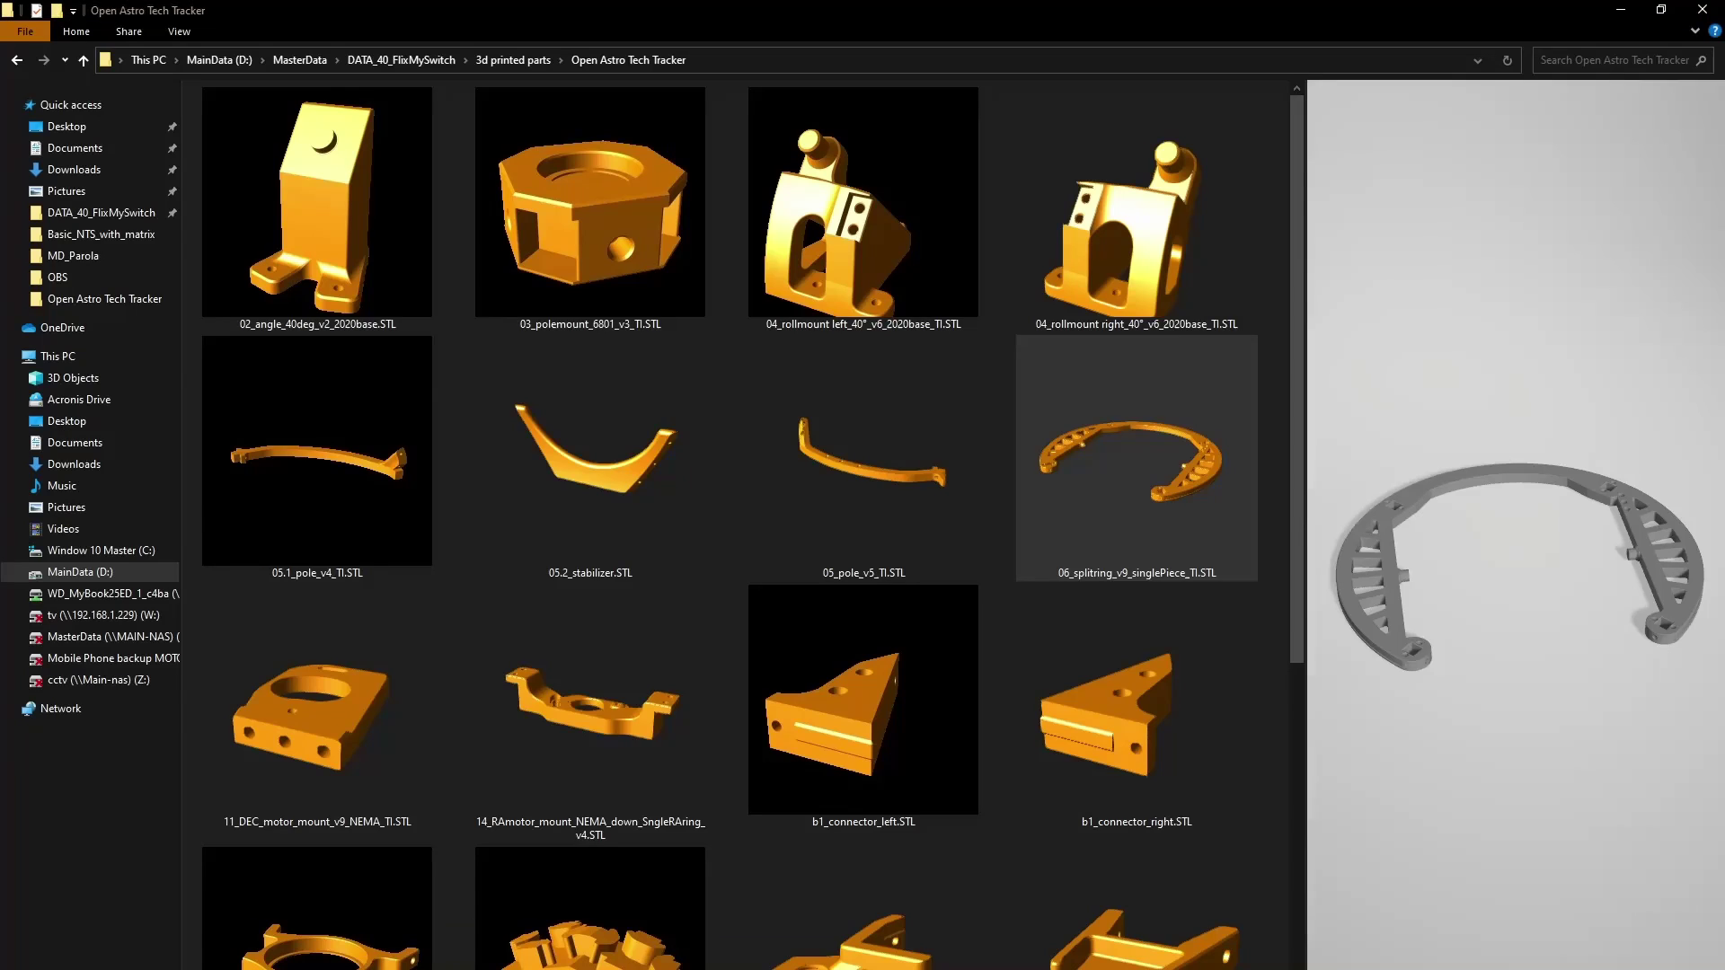
pyautogui.click(178, 31)
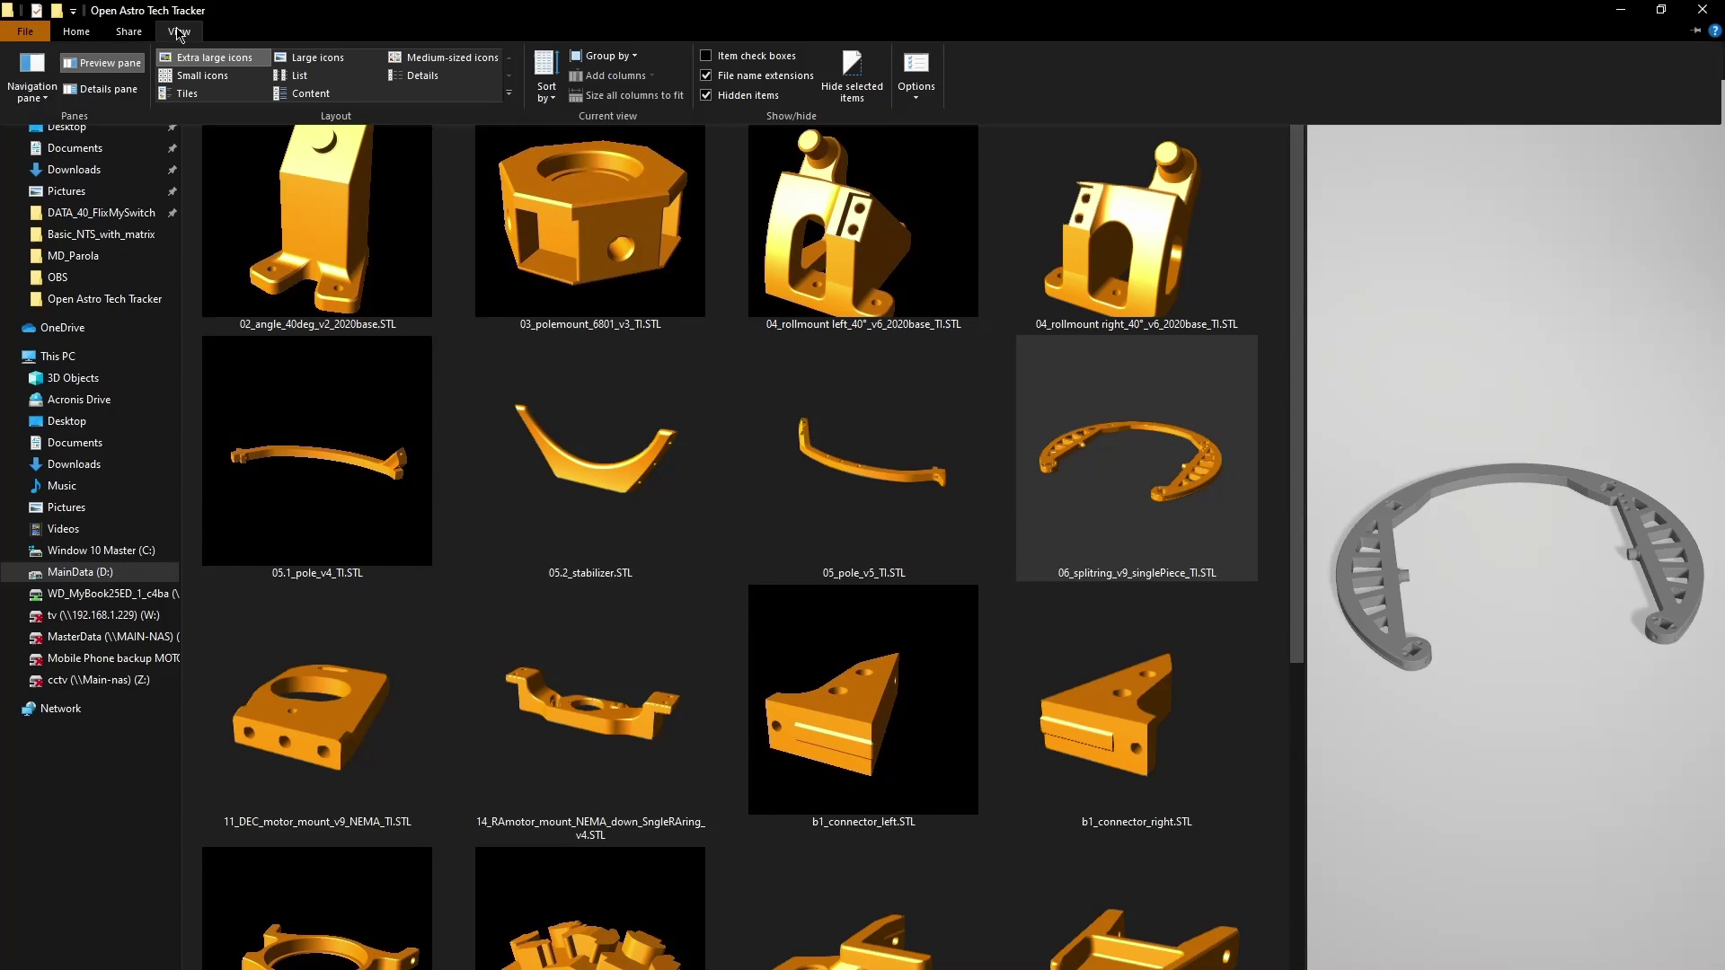
pyautogui.click(422, 77)
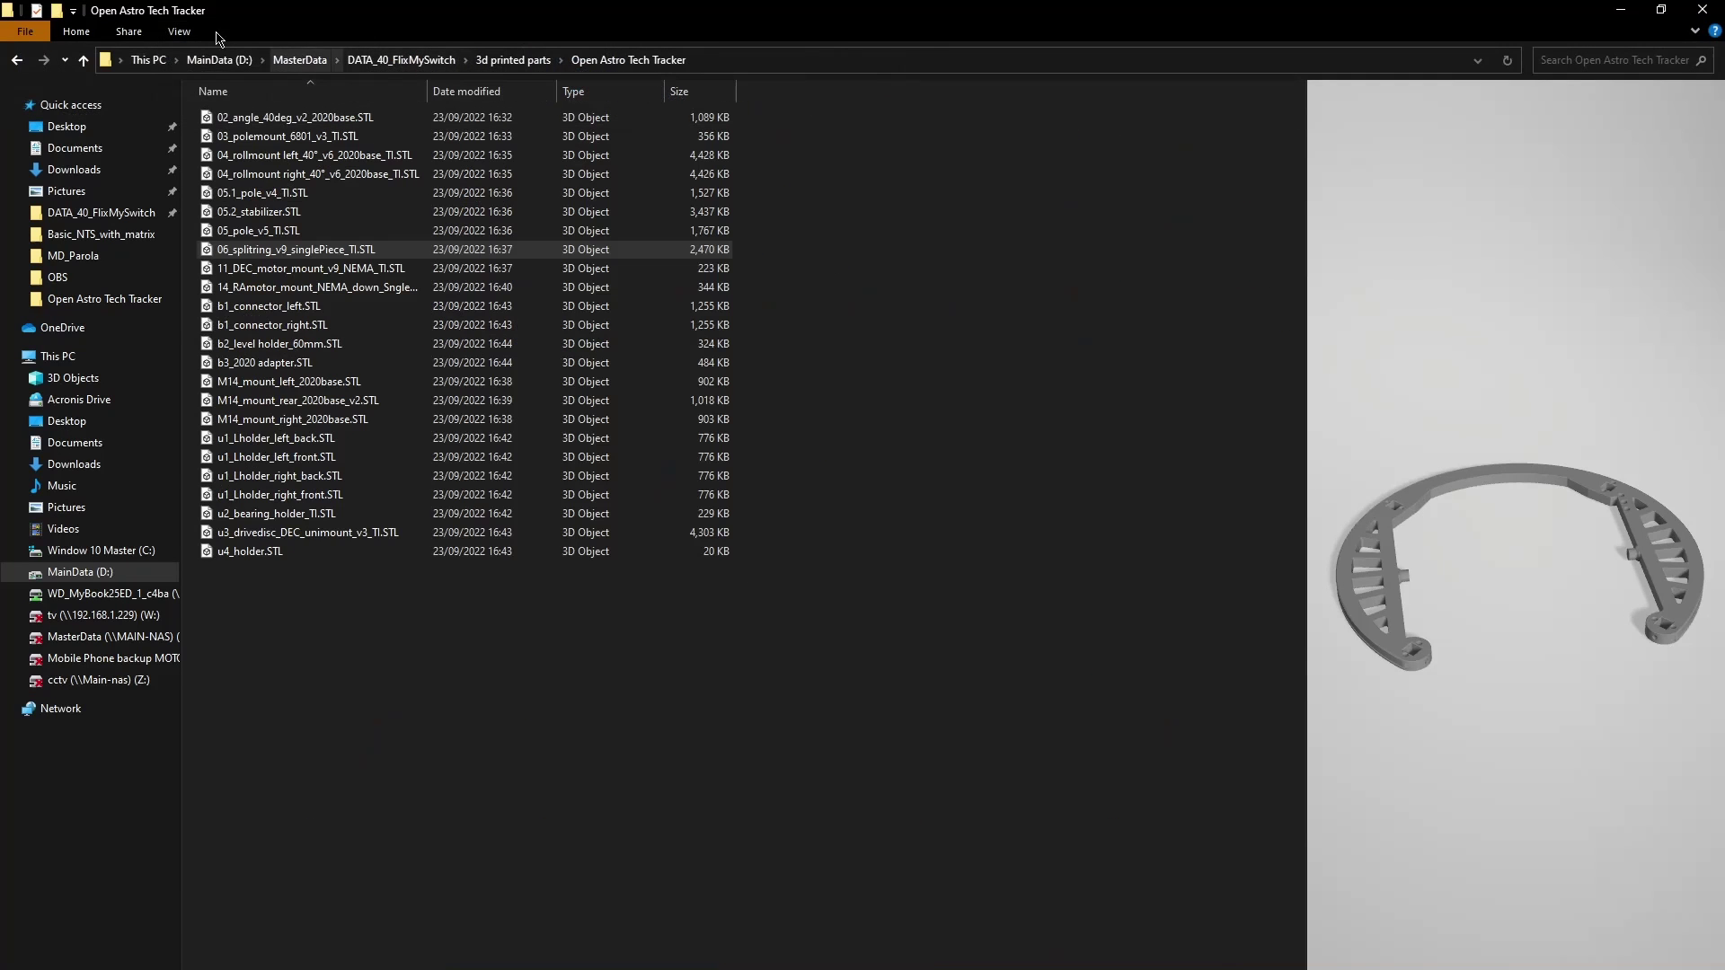
pyautogui.click(182, 34)
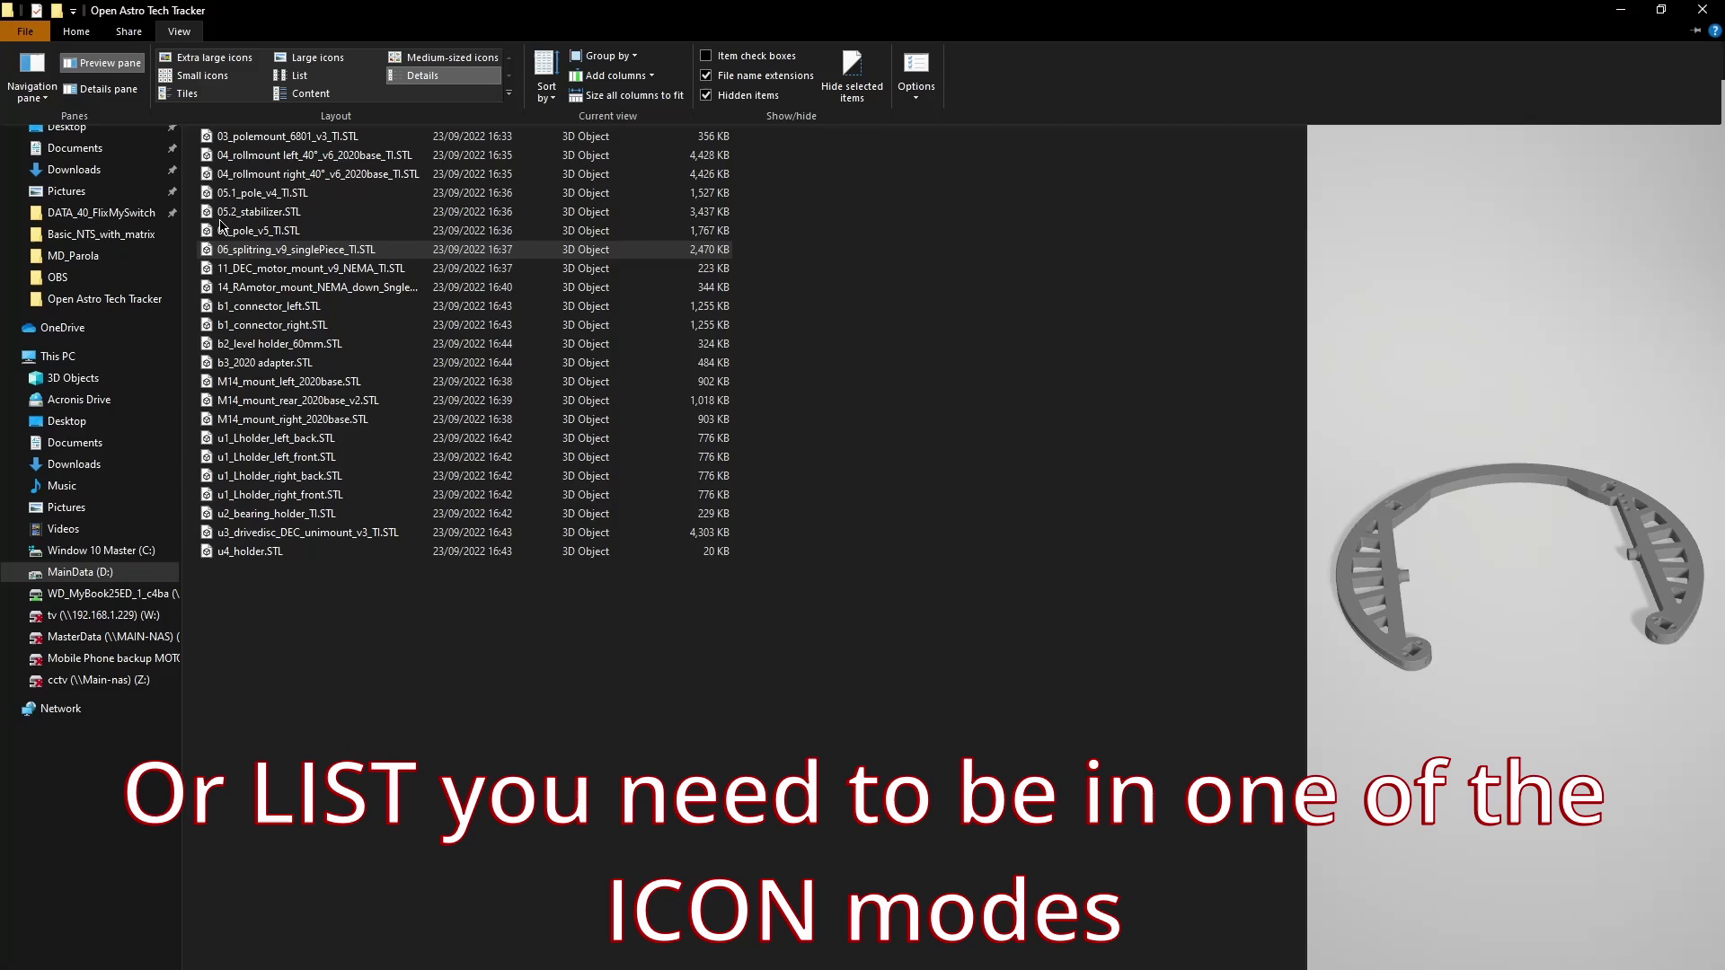
pyautogui.click(422, 58)
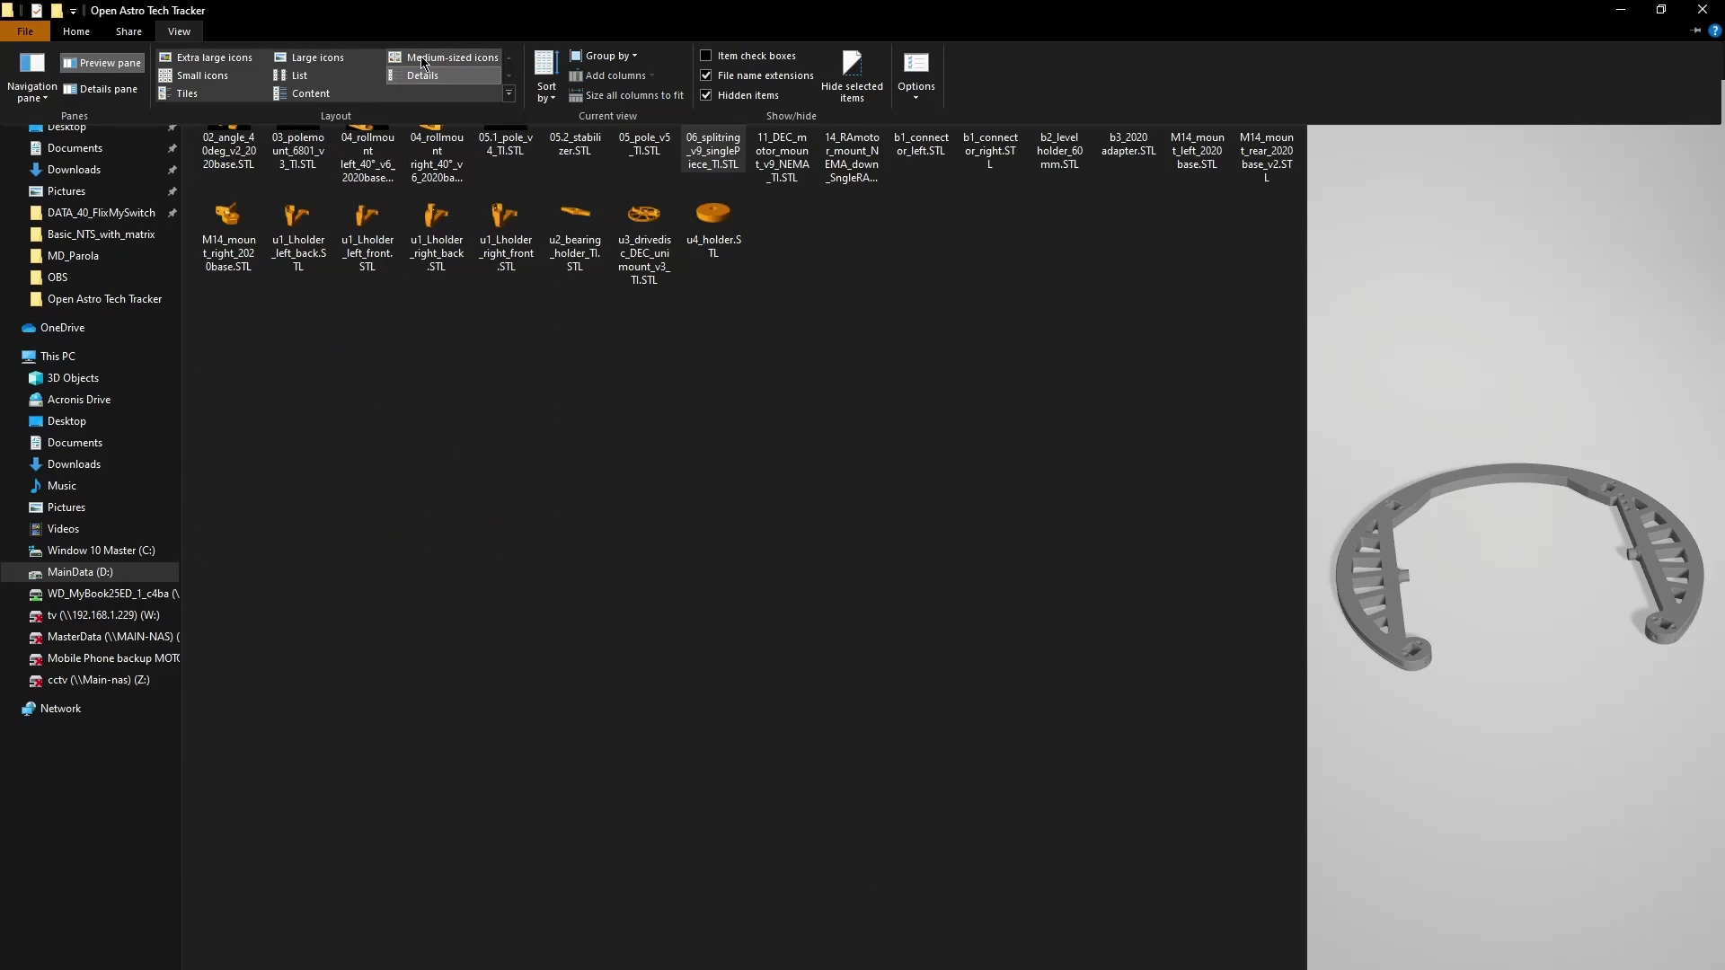
pyautogui.click(314, 58)
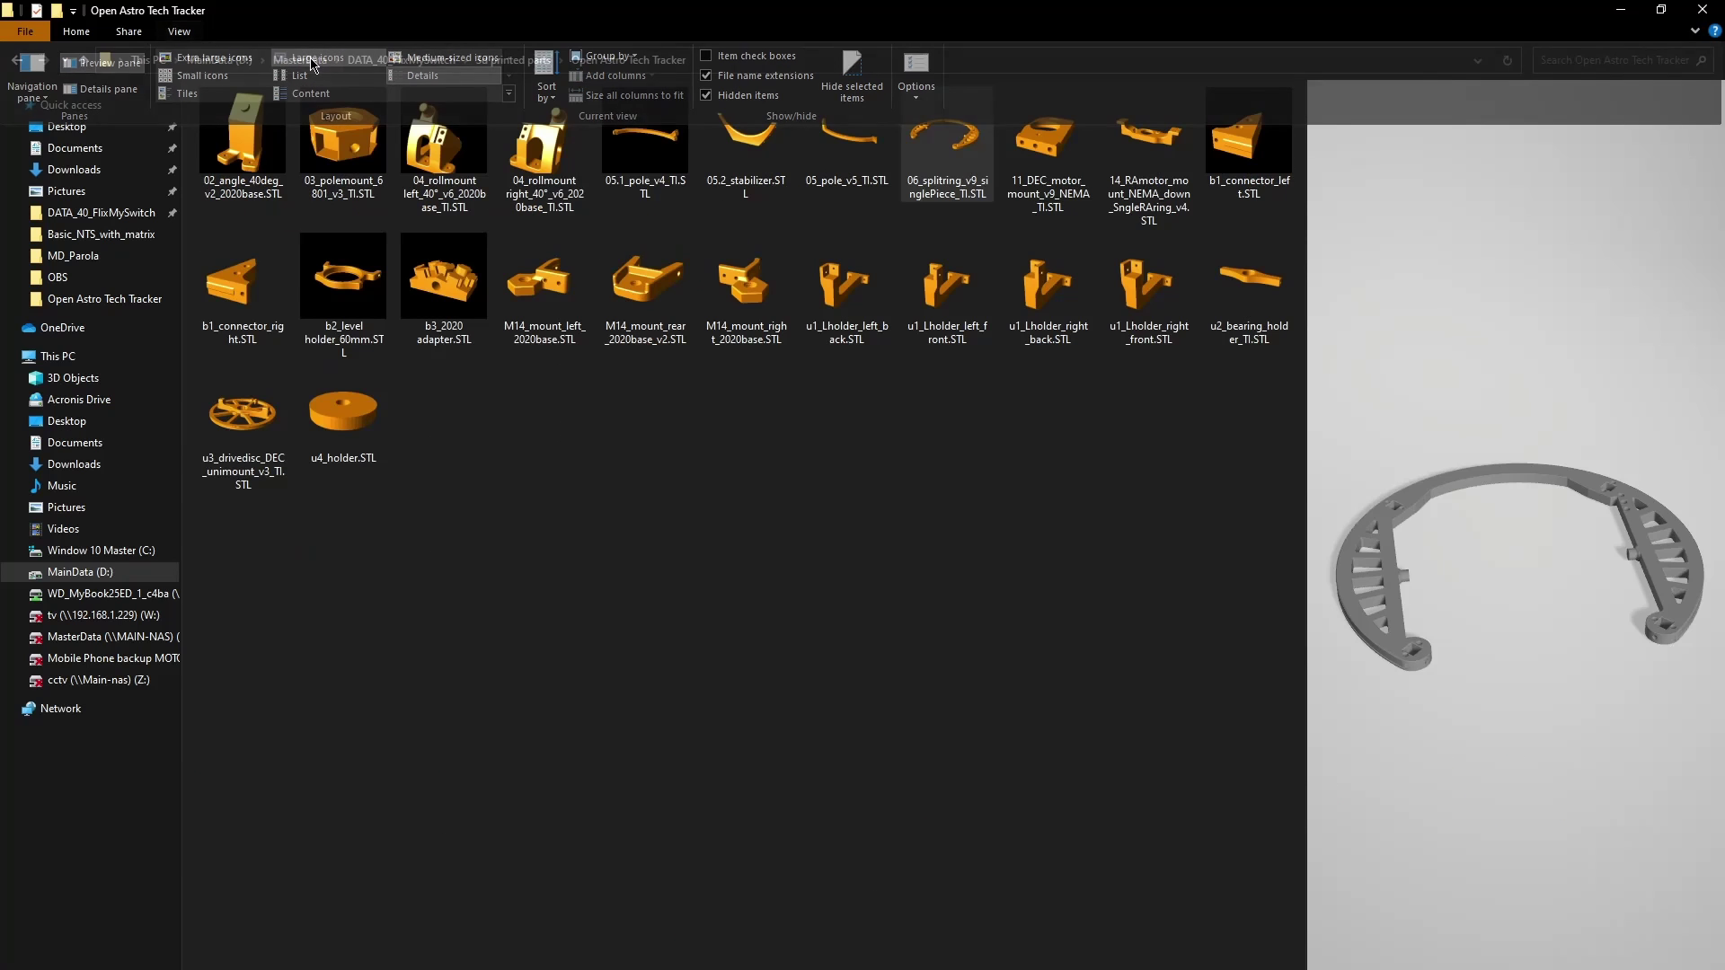
pyautogui.click(179, 31)
pyautogui.click(220, 59)
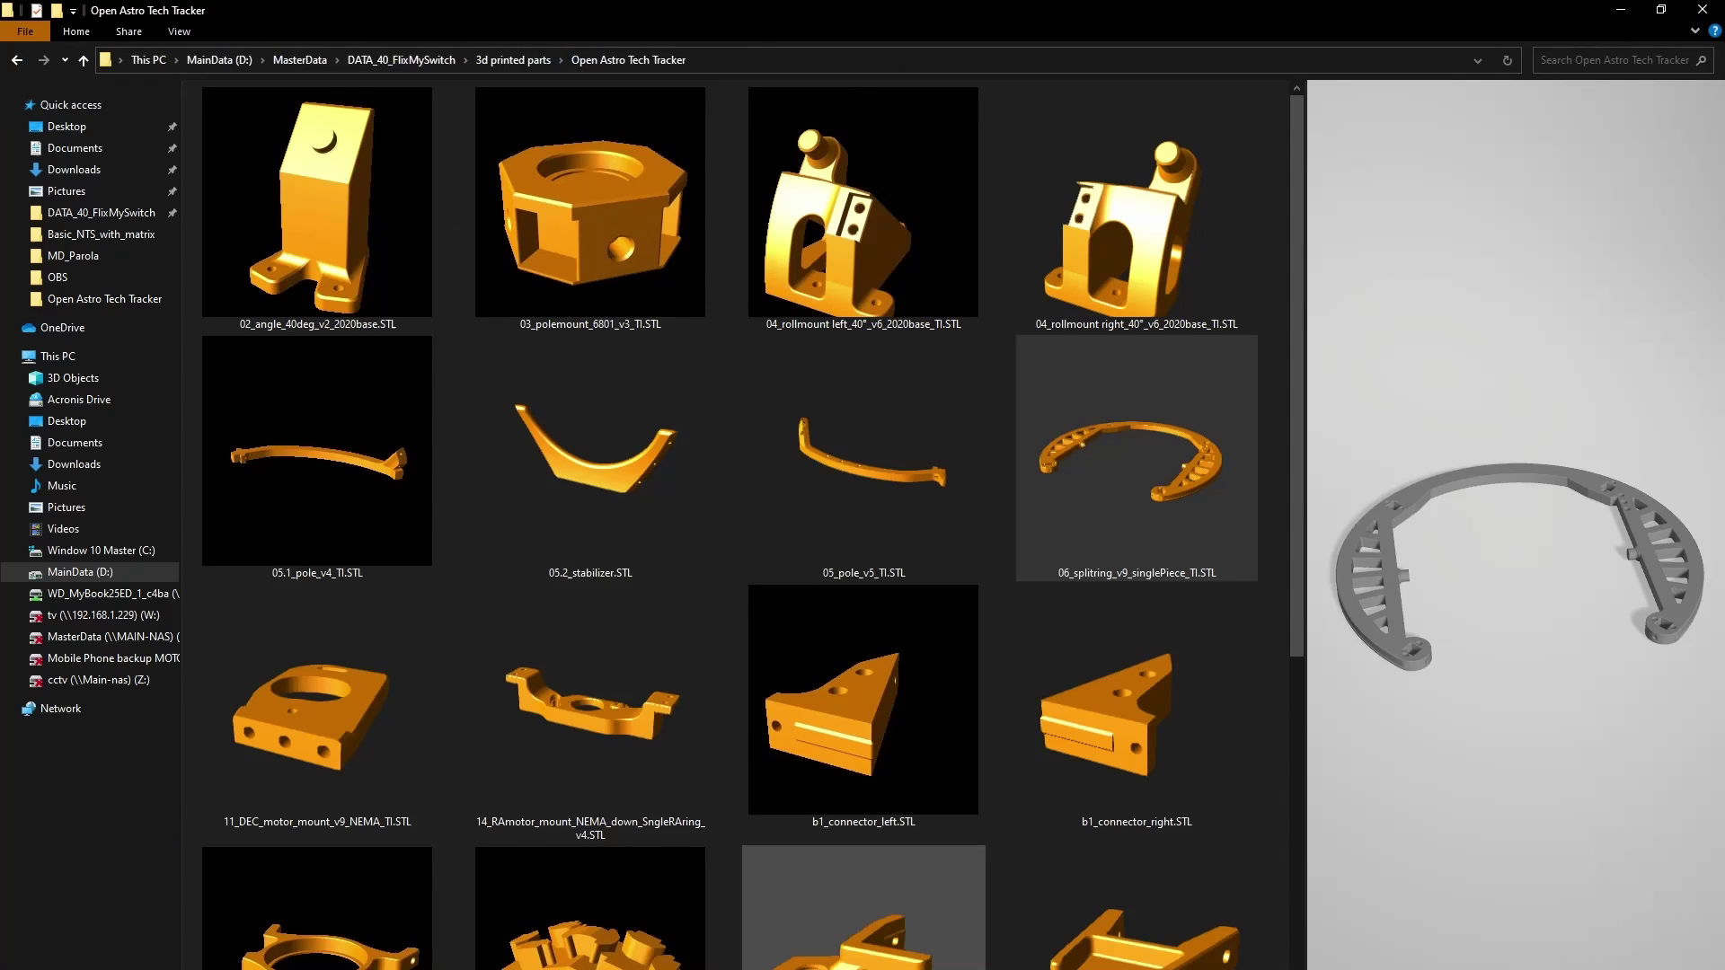
# Return to Chrome and open the stl-thumb repository page, scrolling to its Windows installation notes.
pyautogui.moveTo(615, 968)
pyautogui.click(421, 947)
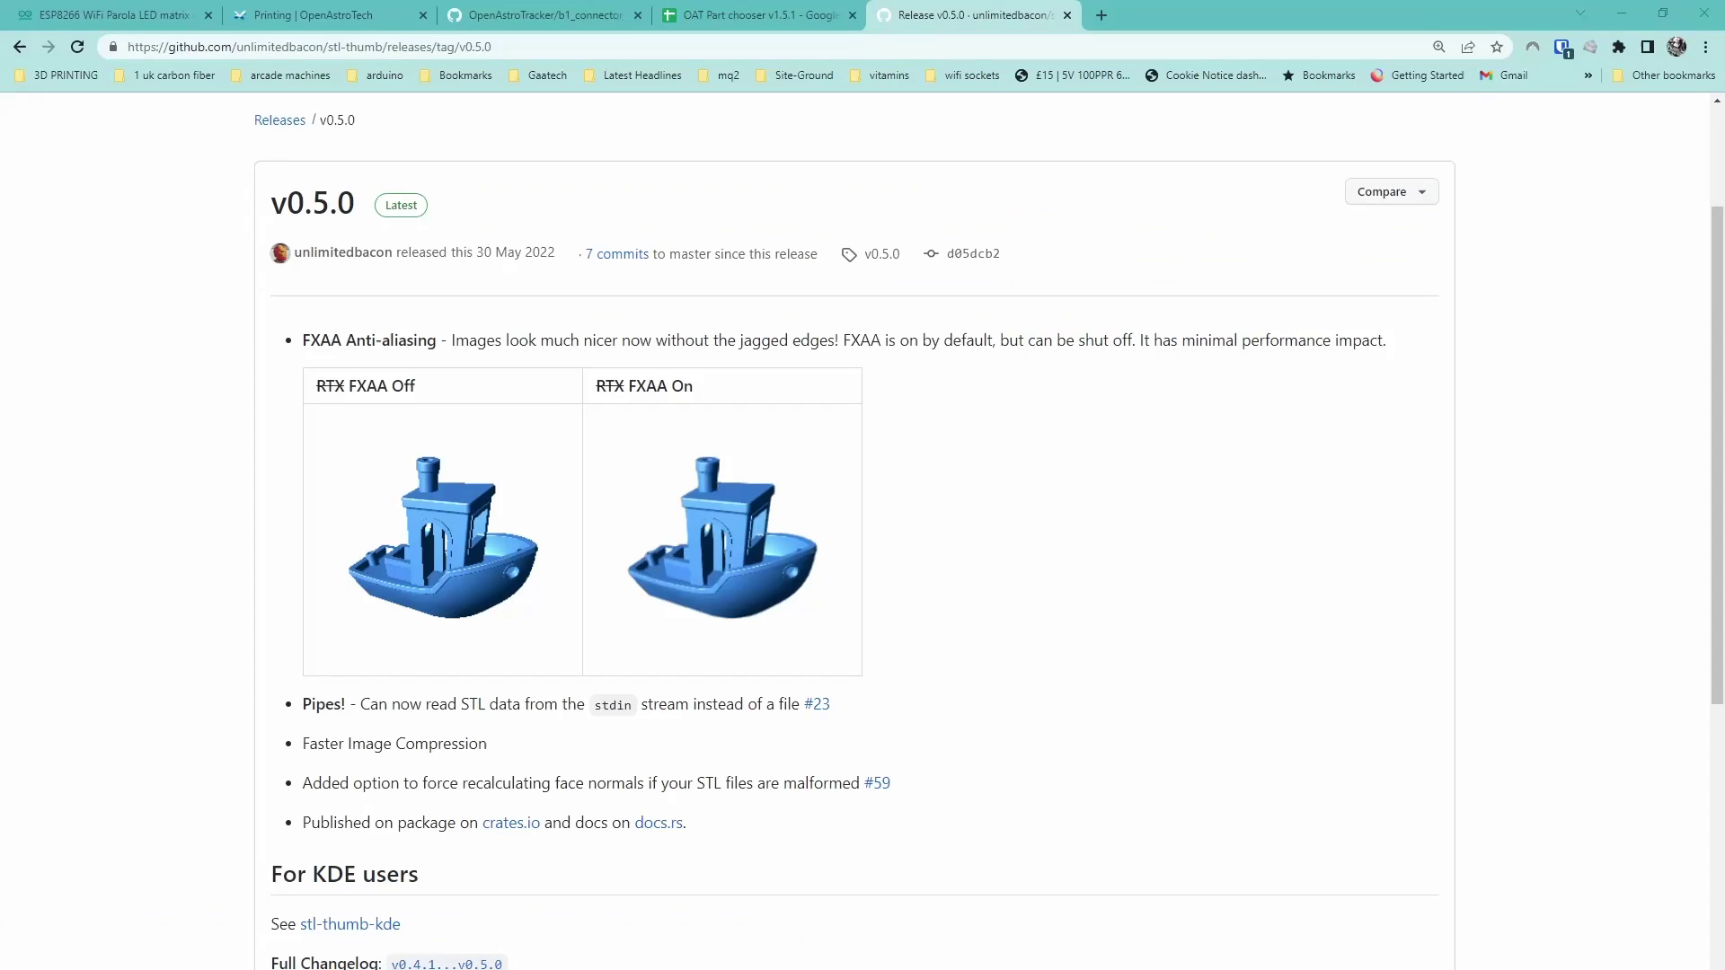
pyautogui.scroll(-4, 828, 672)
pyautogui.scroll(6, 822, 670)
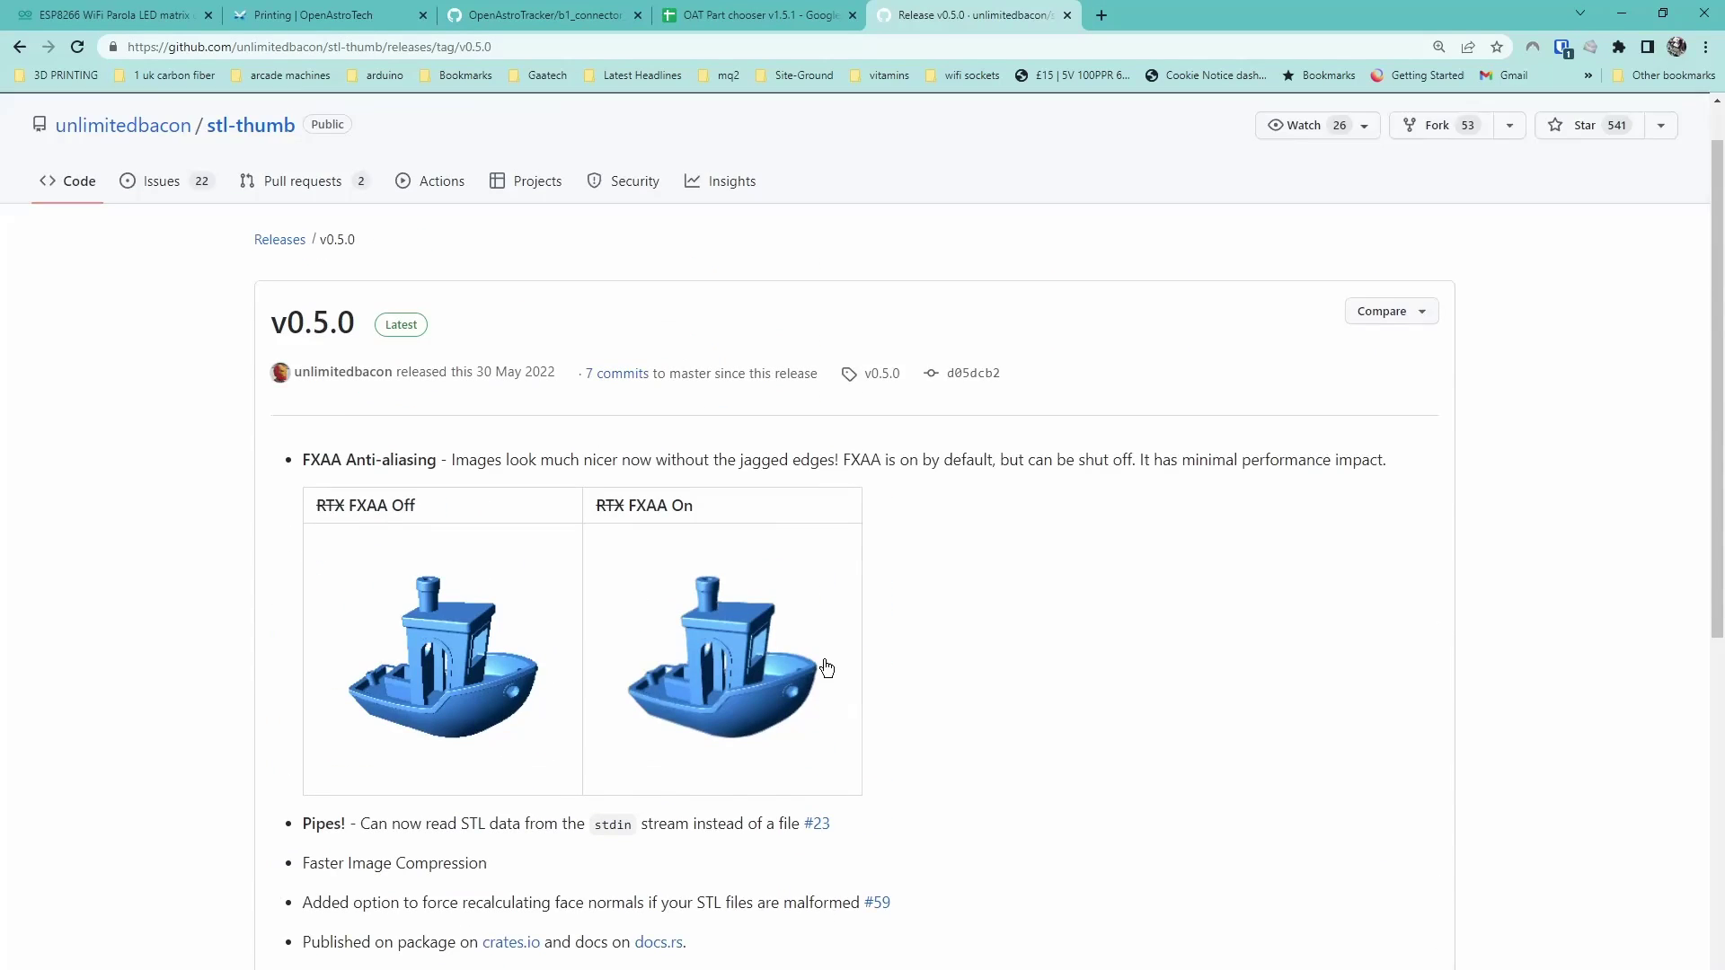
pyautogui.click(263, 198)
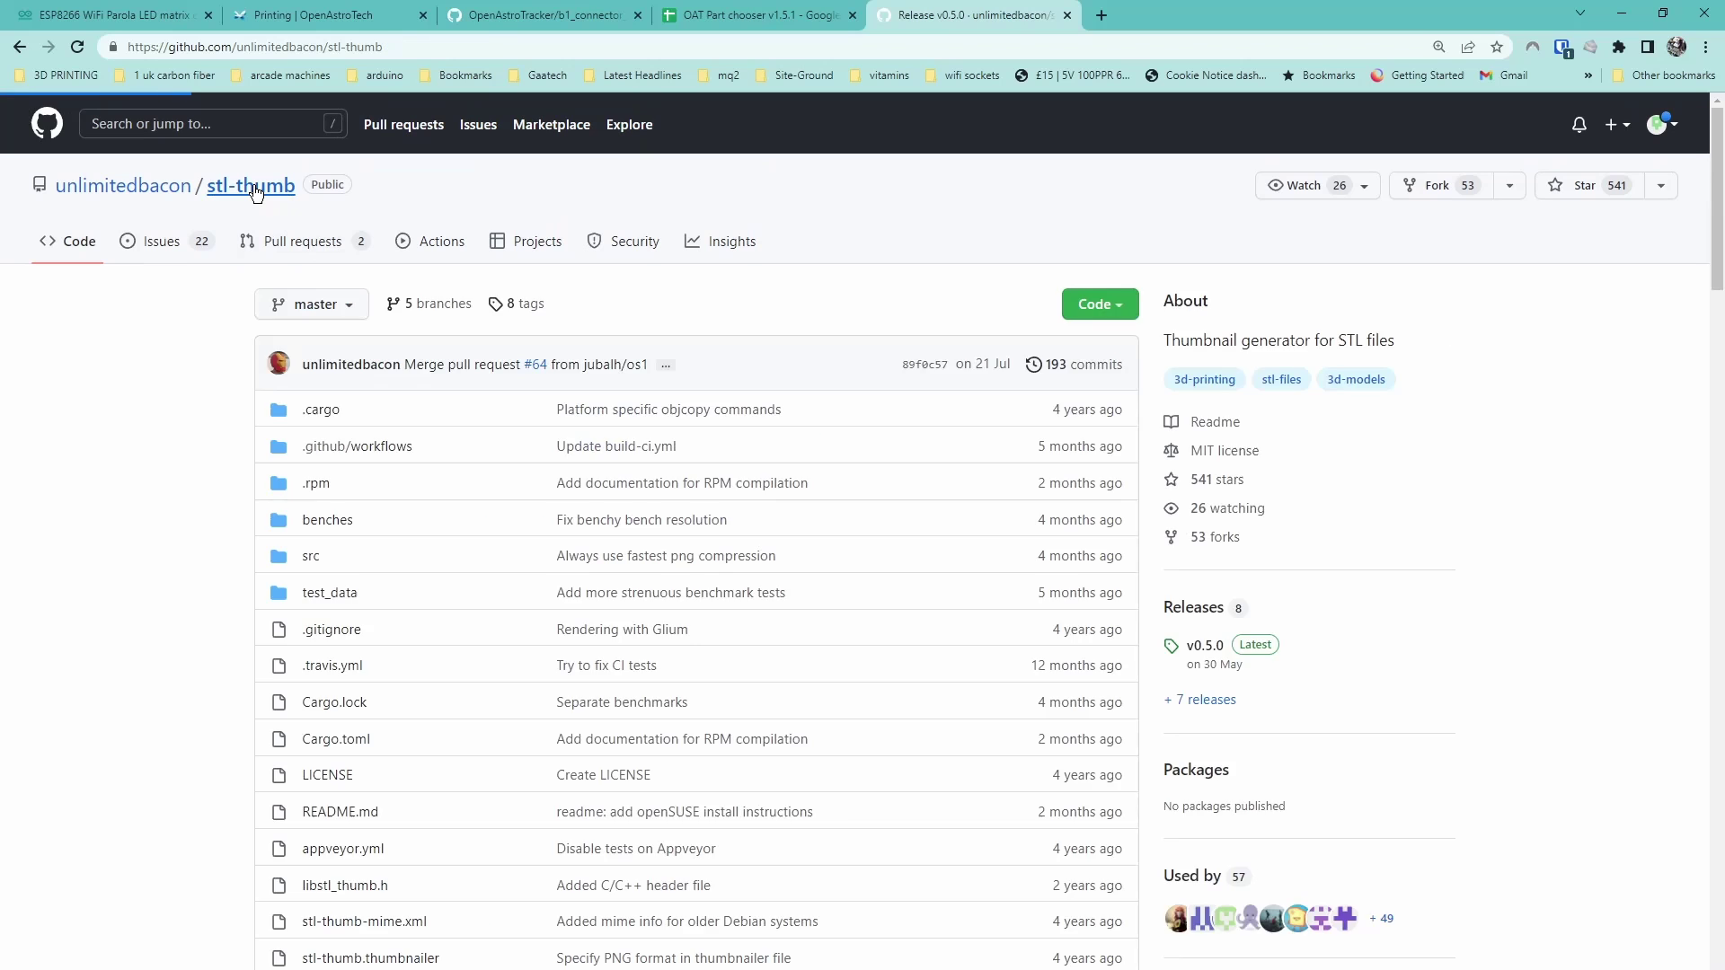
pyautogui.scroll(-1, 262, 203)
pyautogui.scroll(-20, 365, 373)
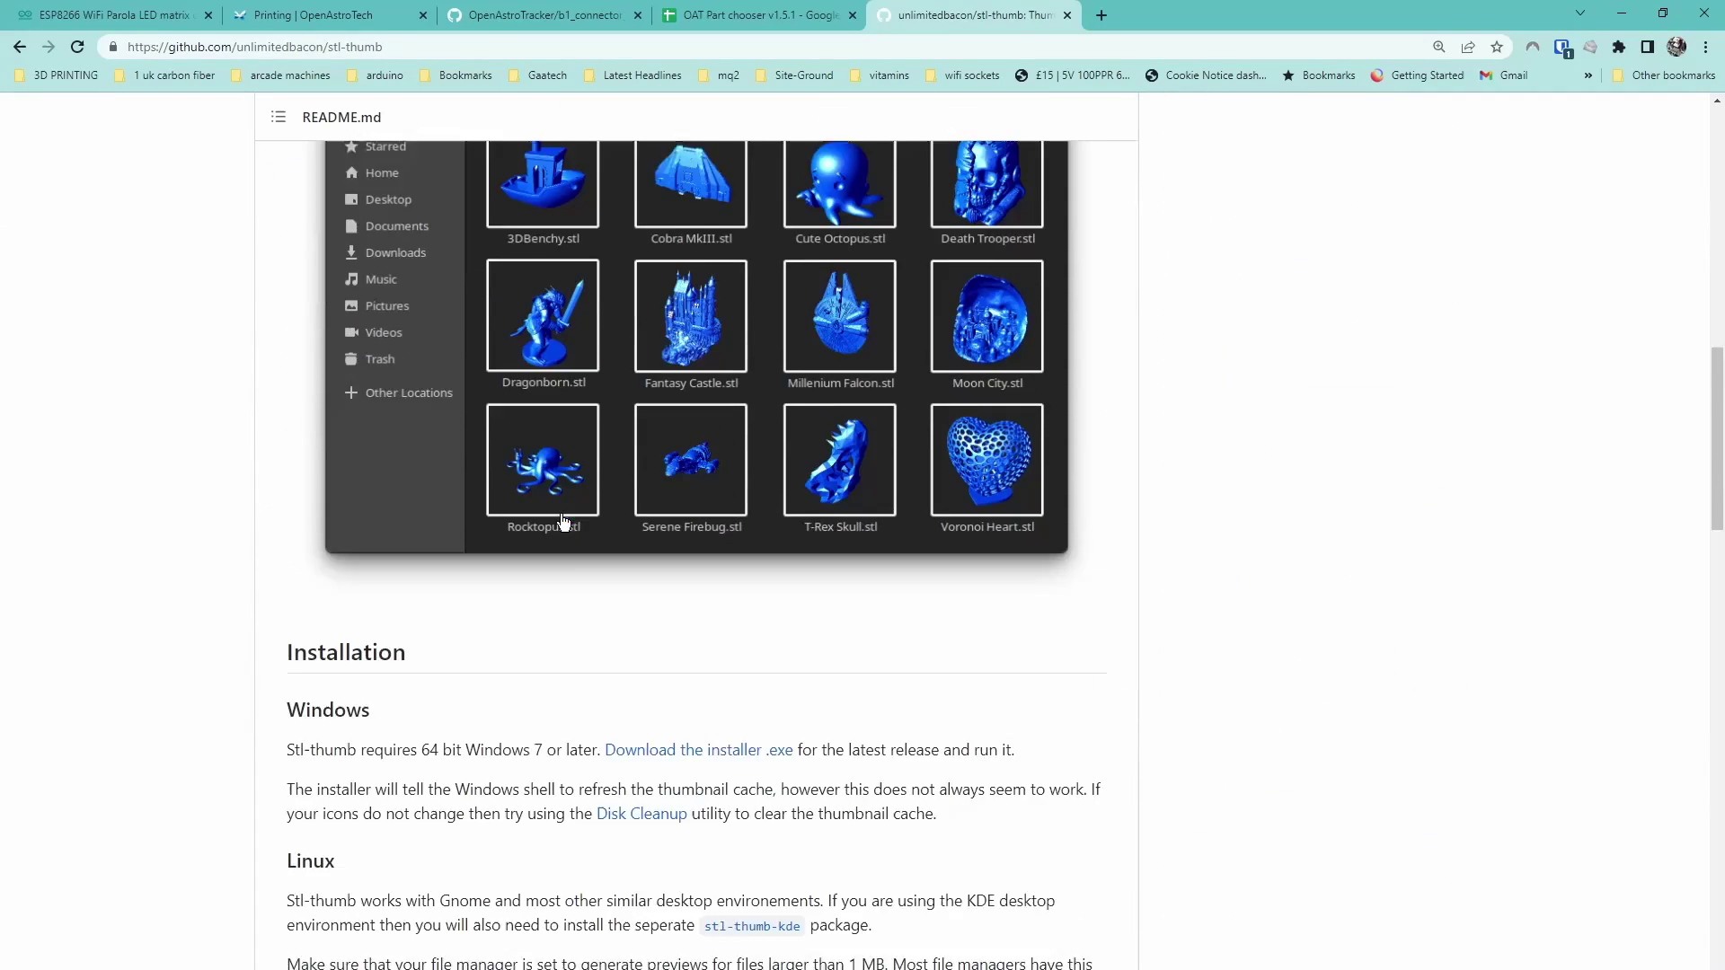
pyautogui.scroll(-1, 575, 537)
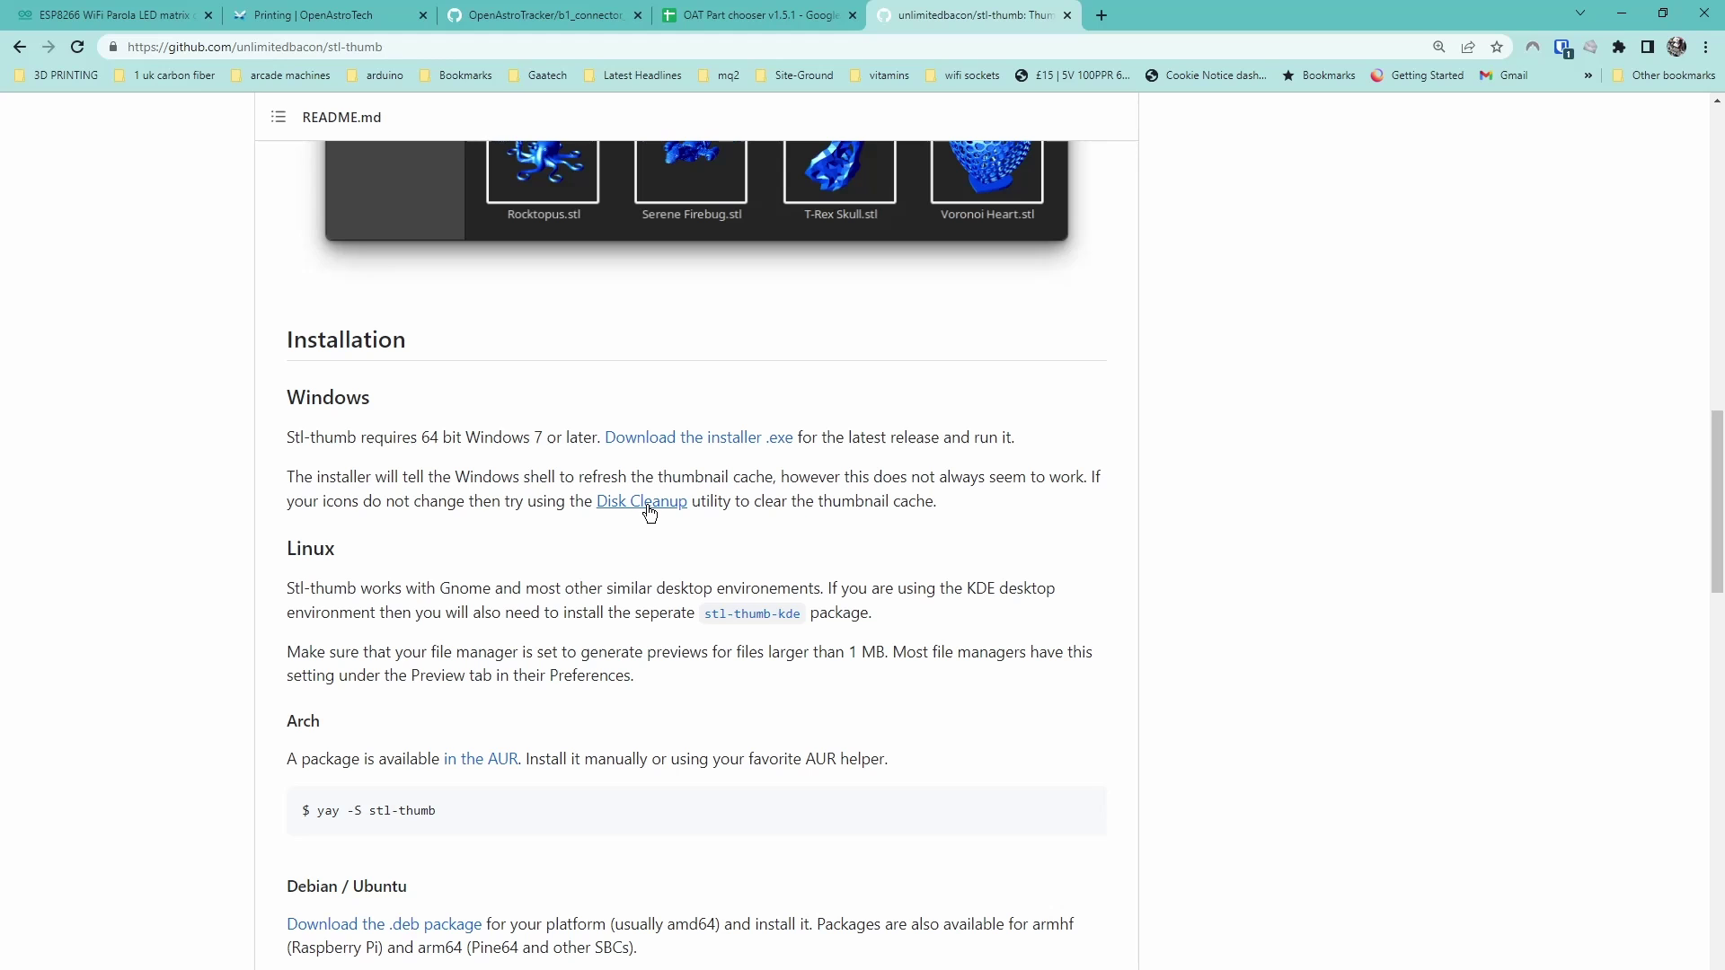
# Back in File Explorer, open the Properties of drive C: (Window 10 Master).
pyautogui.click(449, 950)
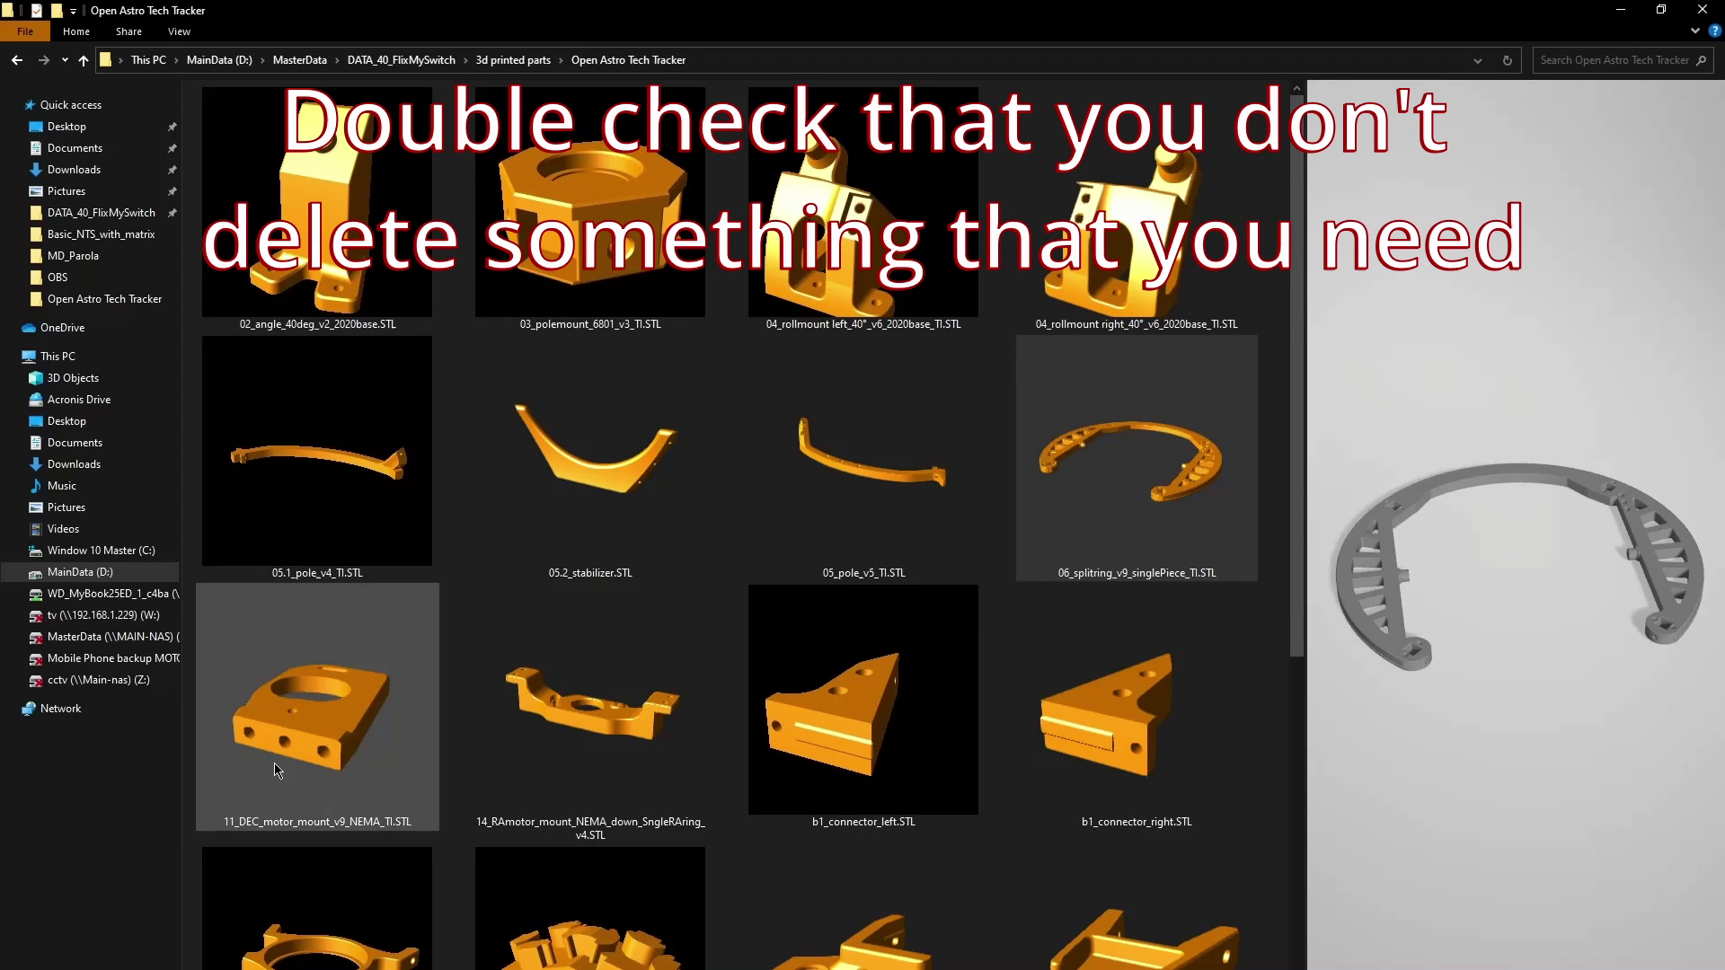
pyautogui.click(124, 552)
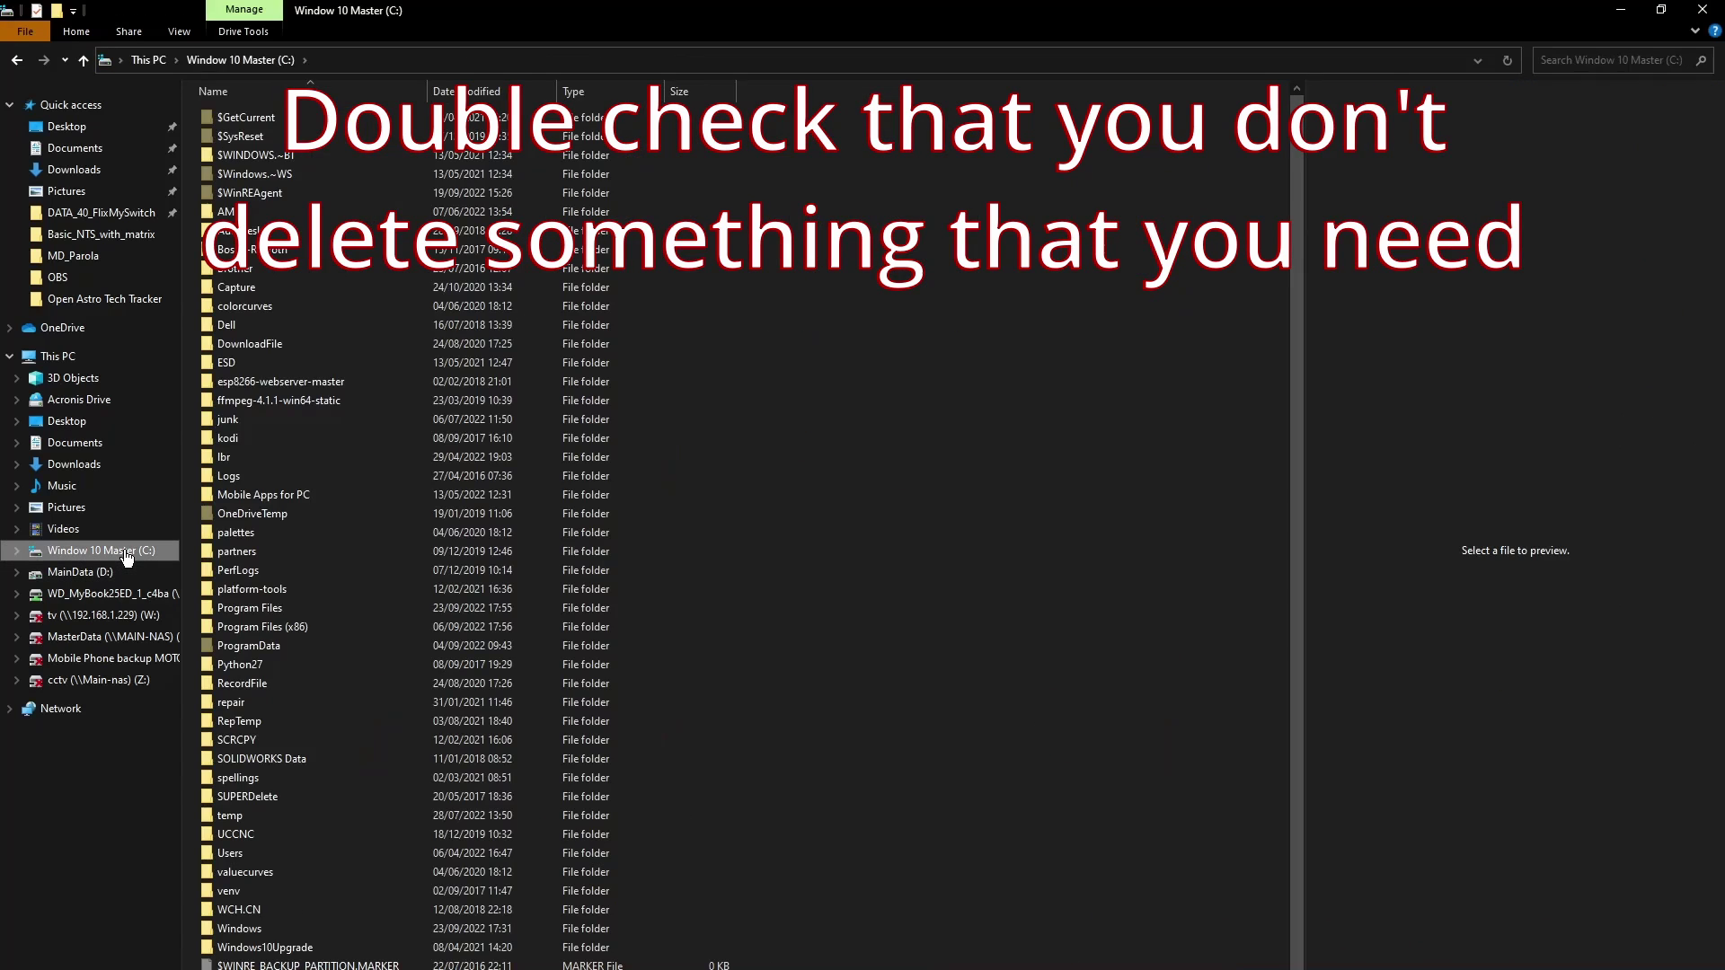
pyautogui.rightClick(126, 557)
pyautogui.click(171, 543)
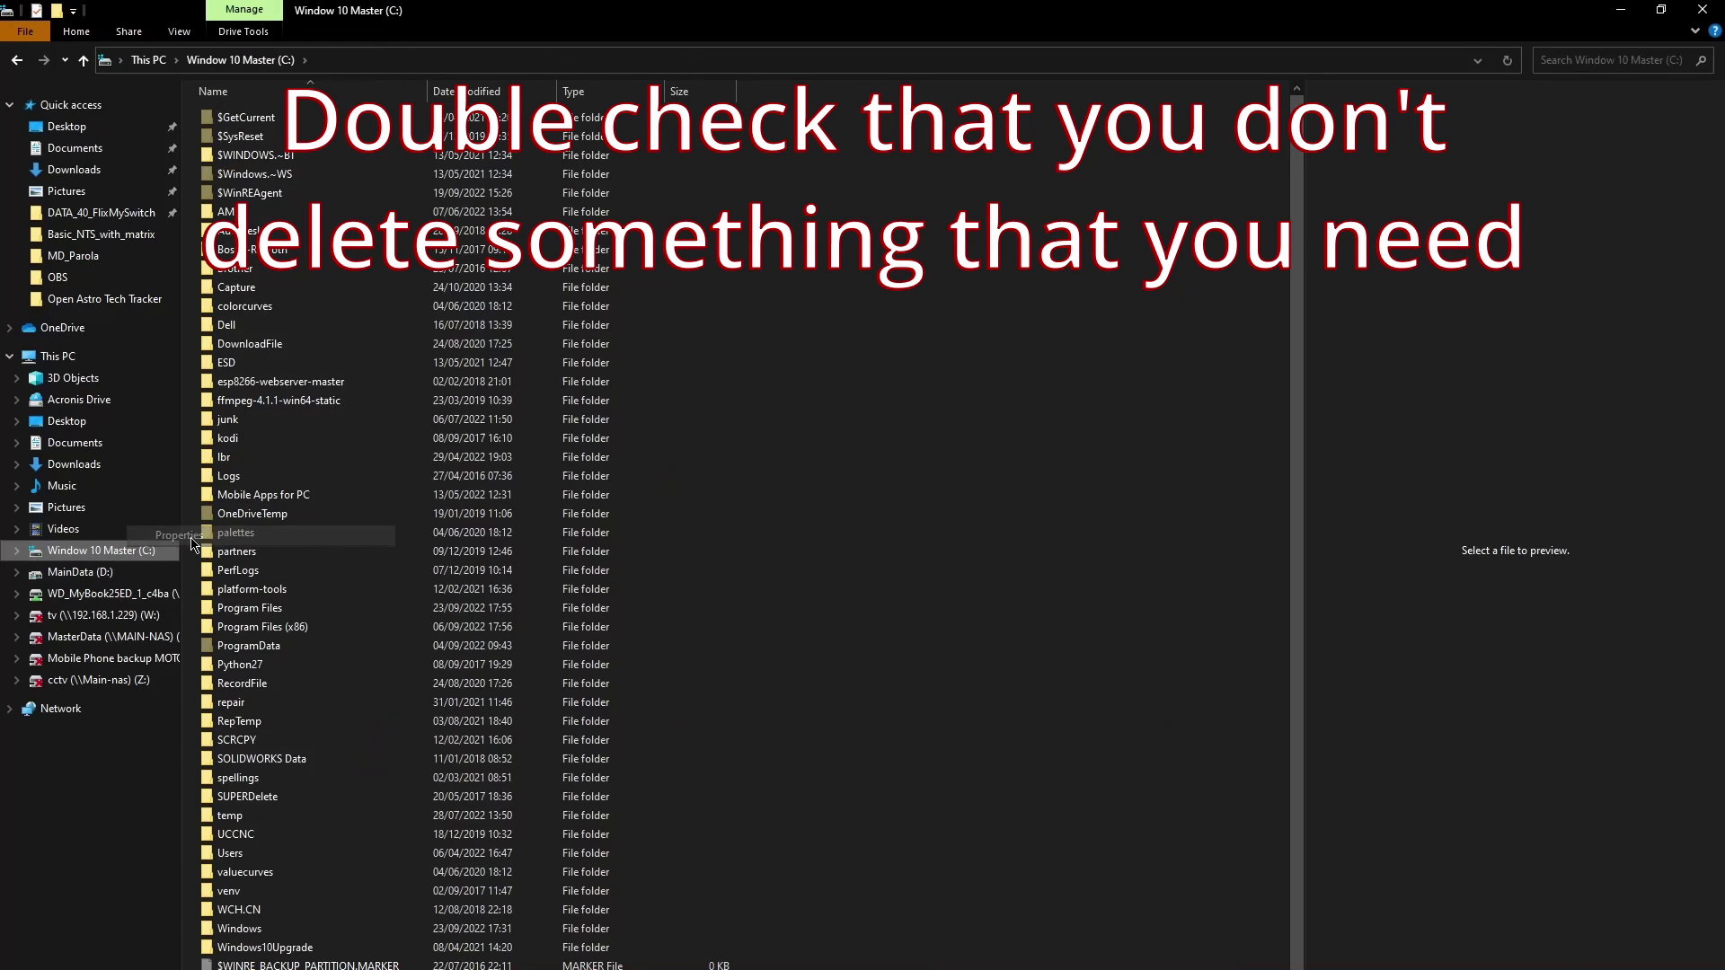
# Run Disk Clean-up on C: with Thumbnails (29.0 MB) ticked, then close Properties.
pyautogui.click(473, 849)
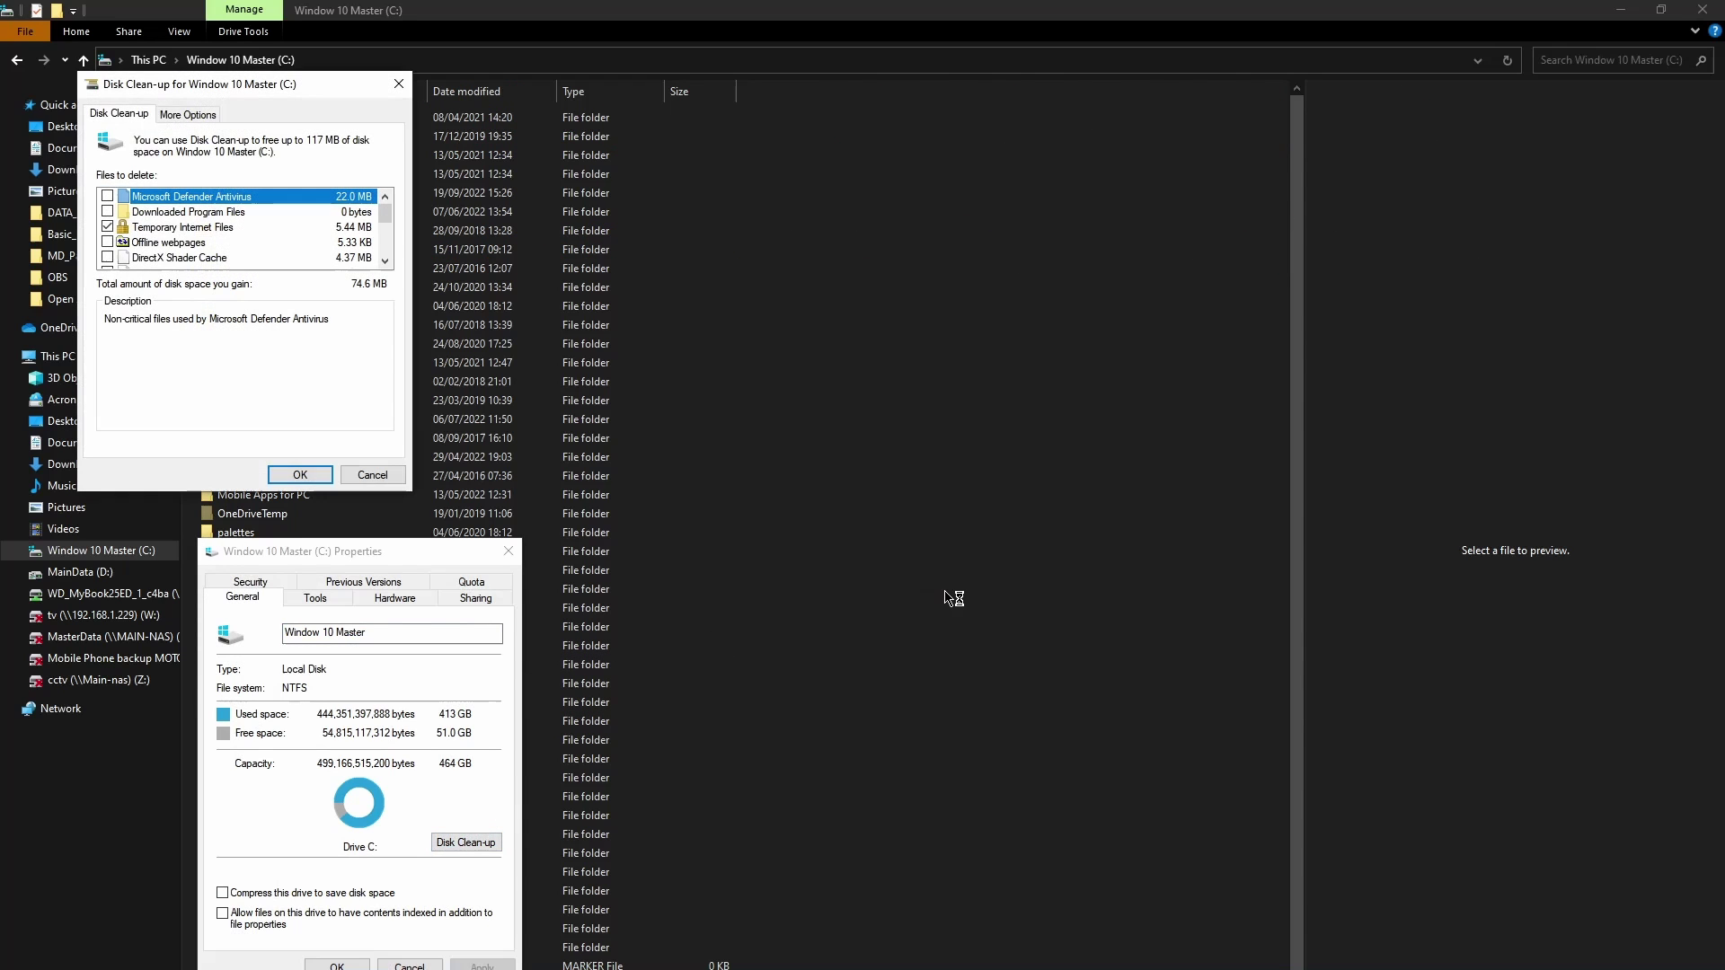
pyautogui.scroll(-3, 386, 264)
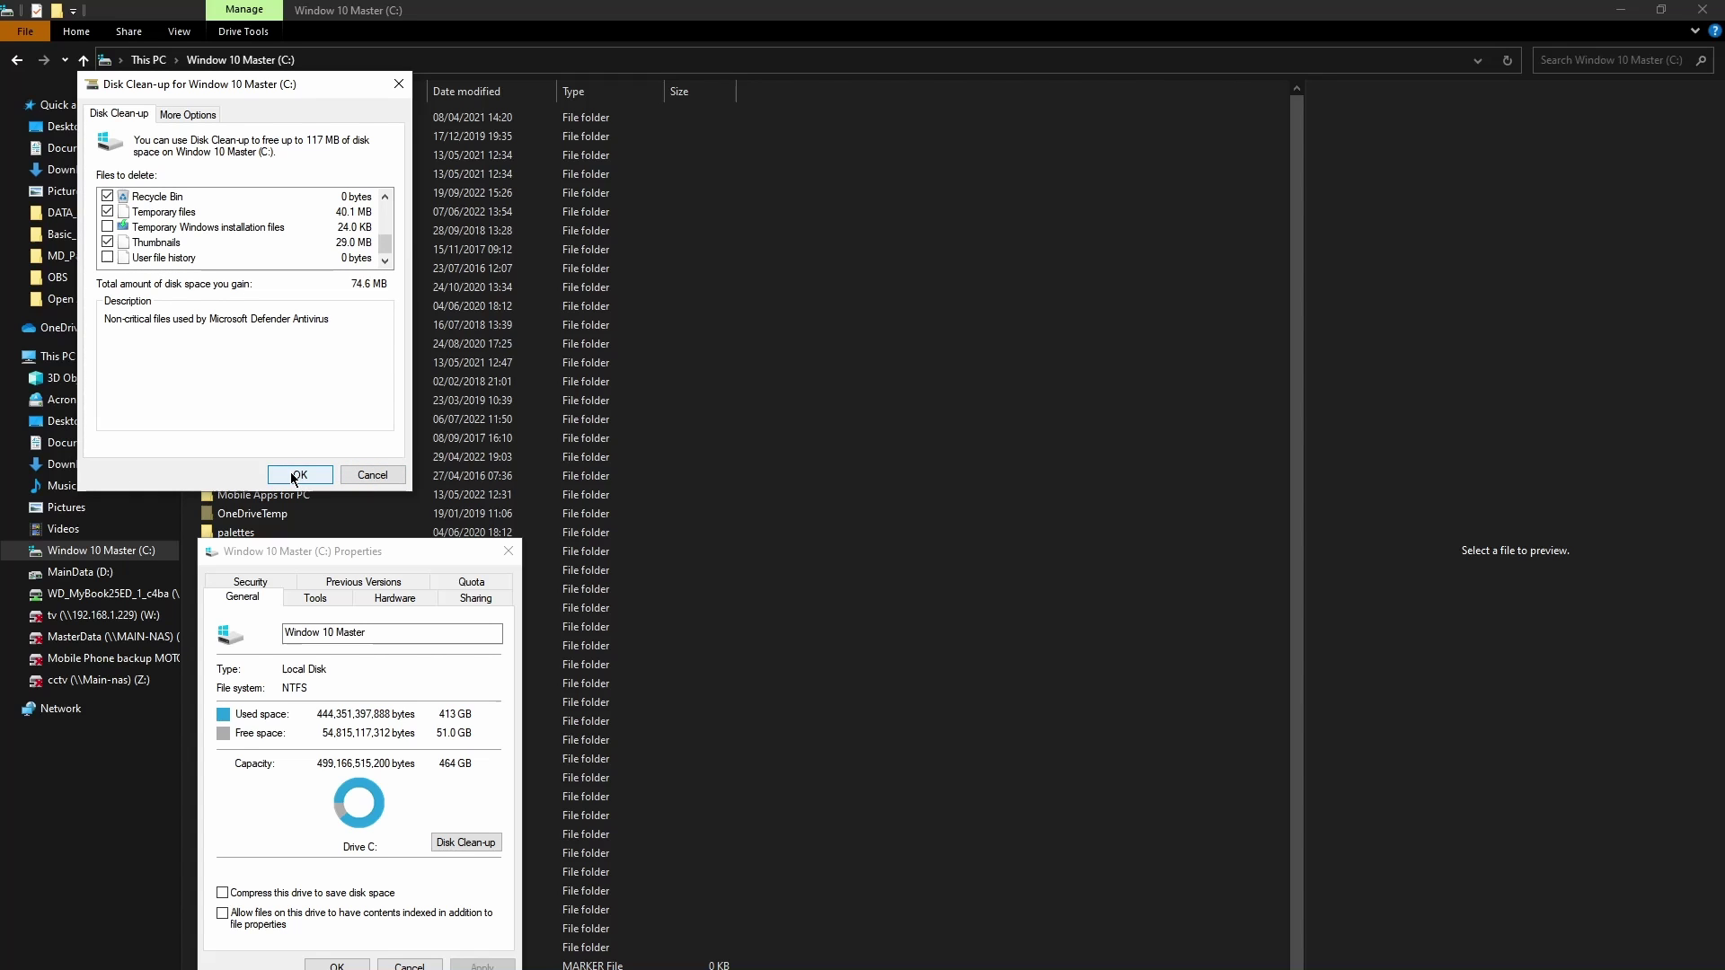
pyautogui.click(333, 479)
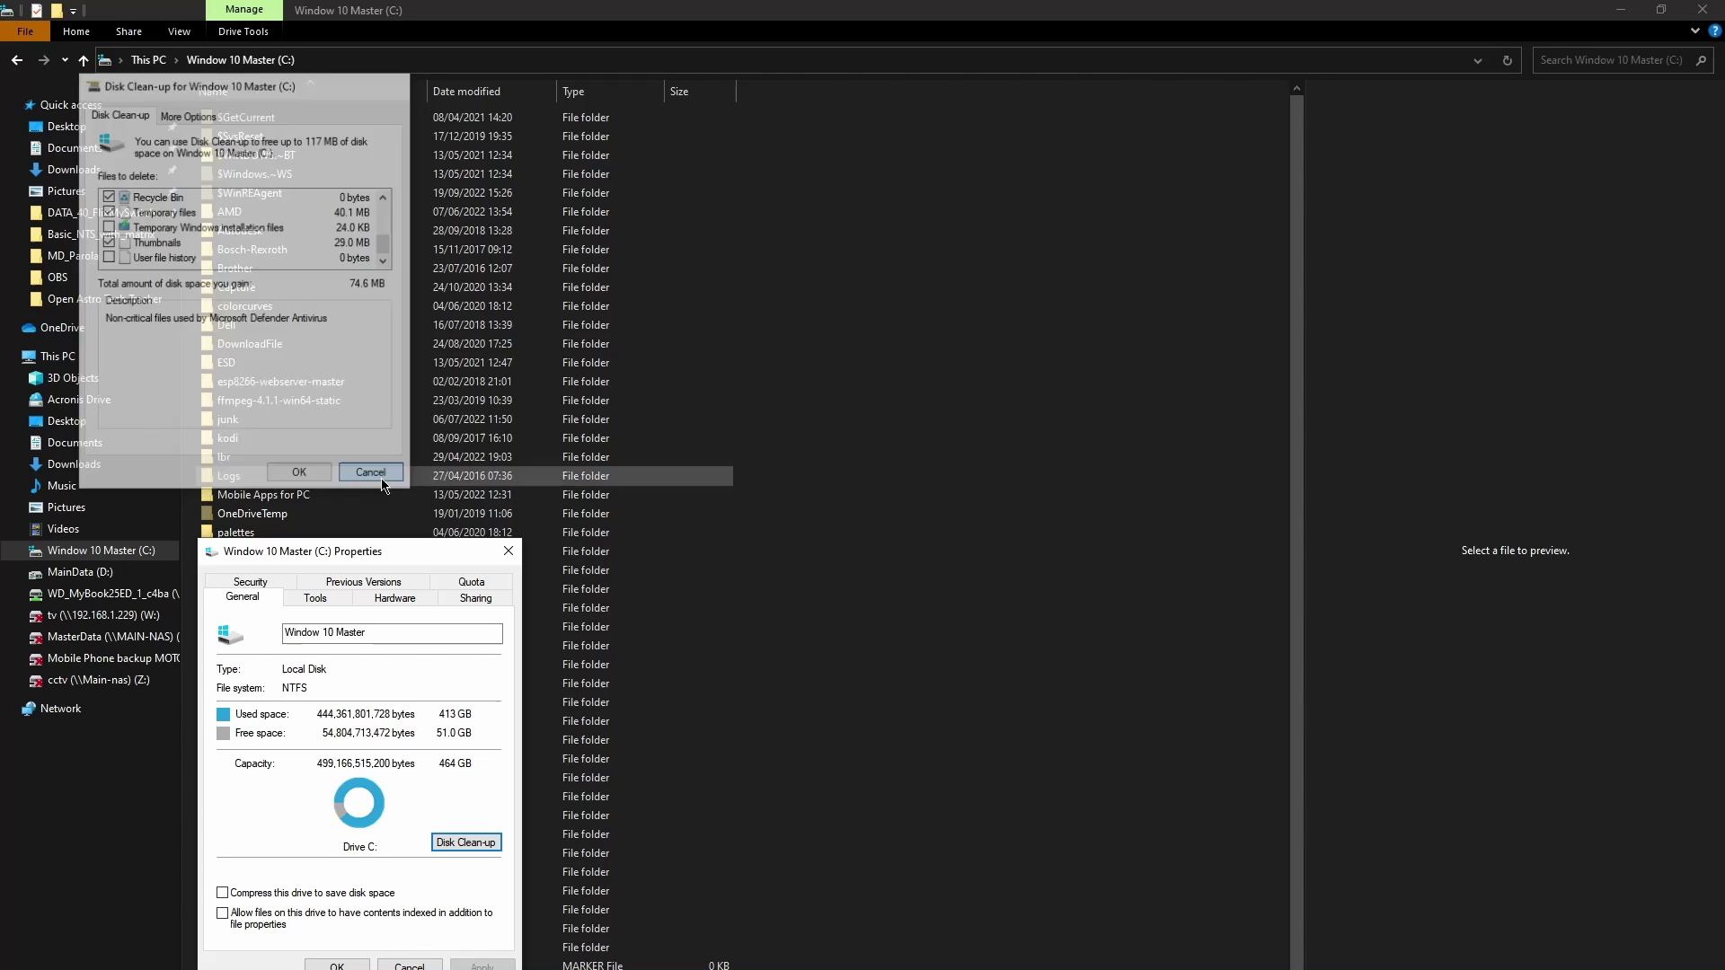
pyautogui.click(508, 551)
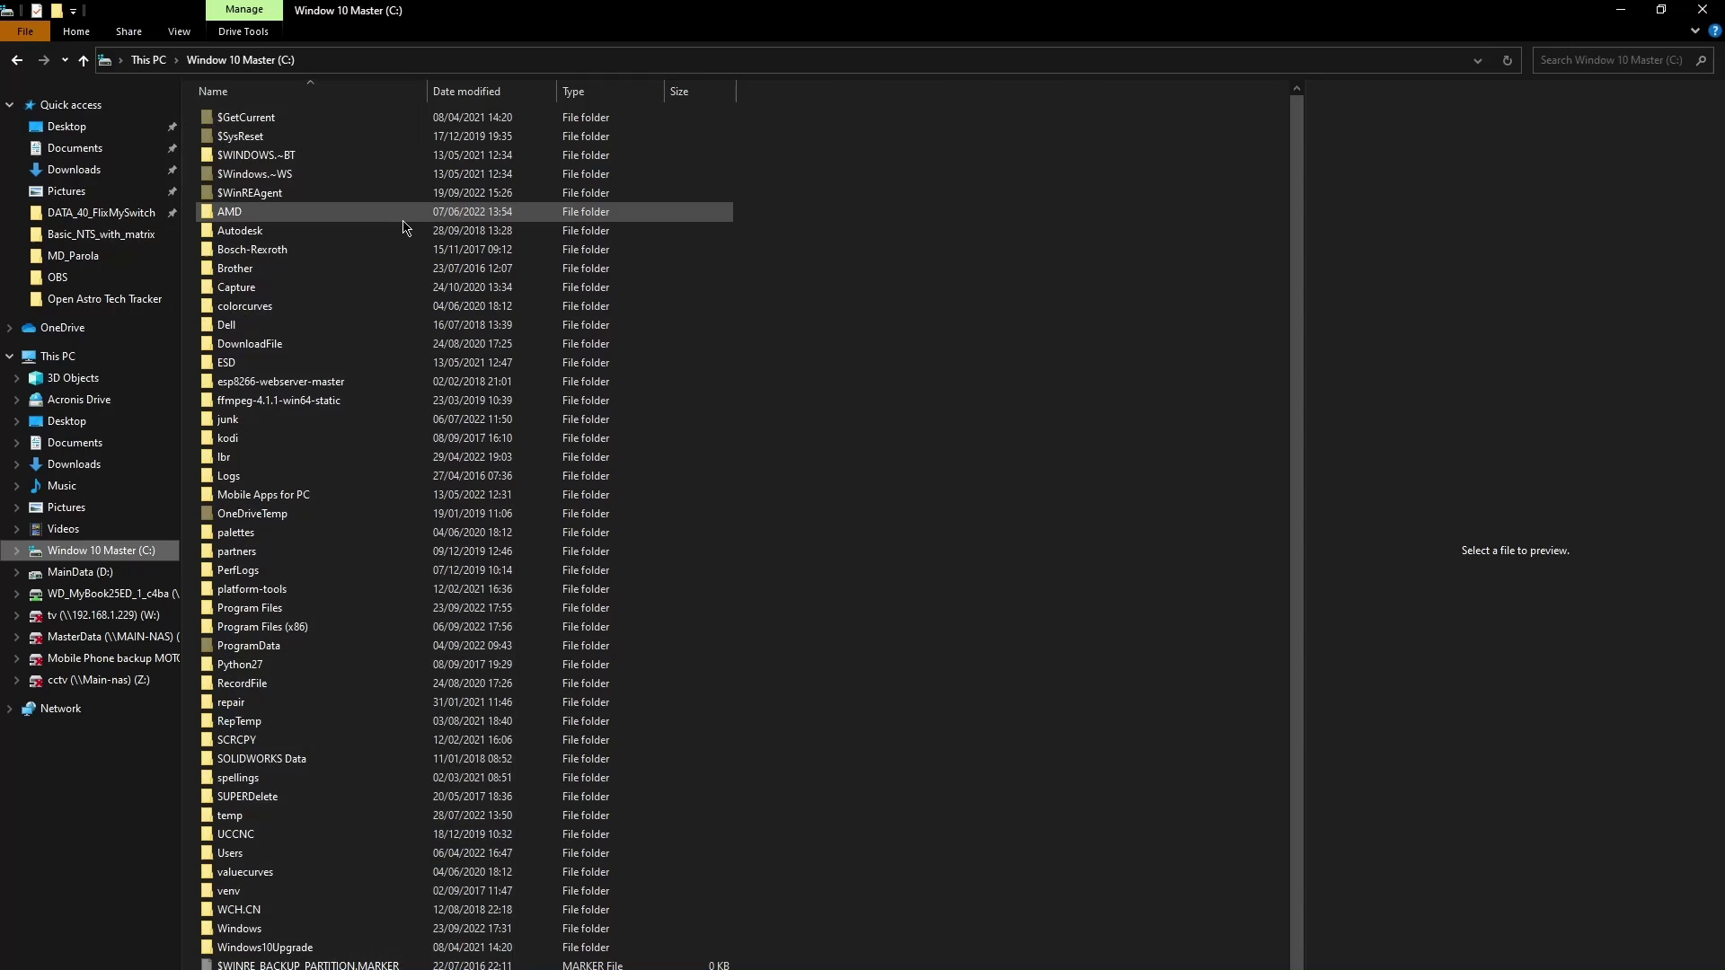
# Show the 3D Objects folder as extra large icons and preview Caboose car.3mf in a widened pane.
pyautogui.click(179, 30)
pyautogui.click(204, 59)
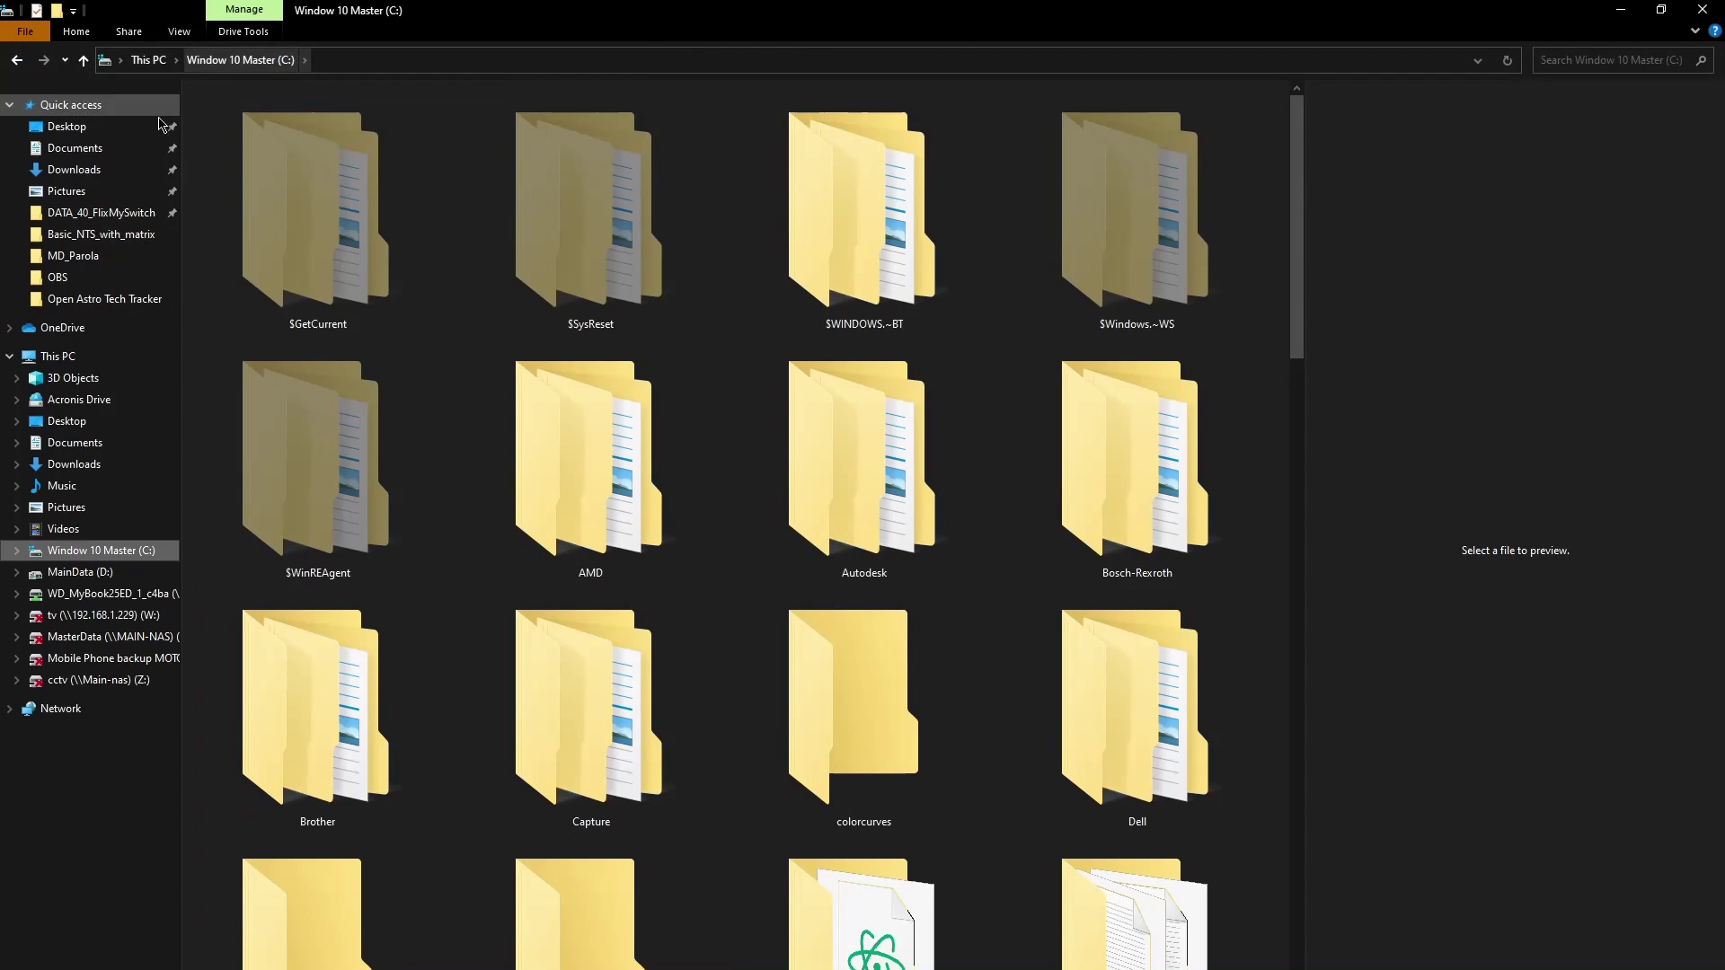
pyautogui.click(85, 381)
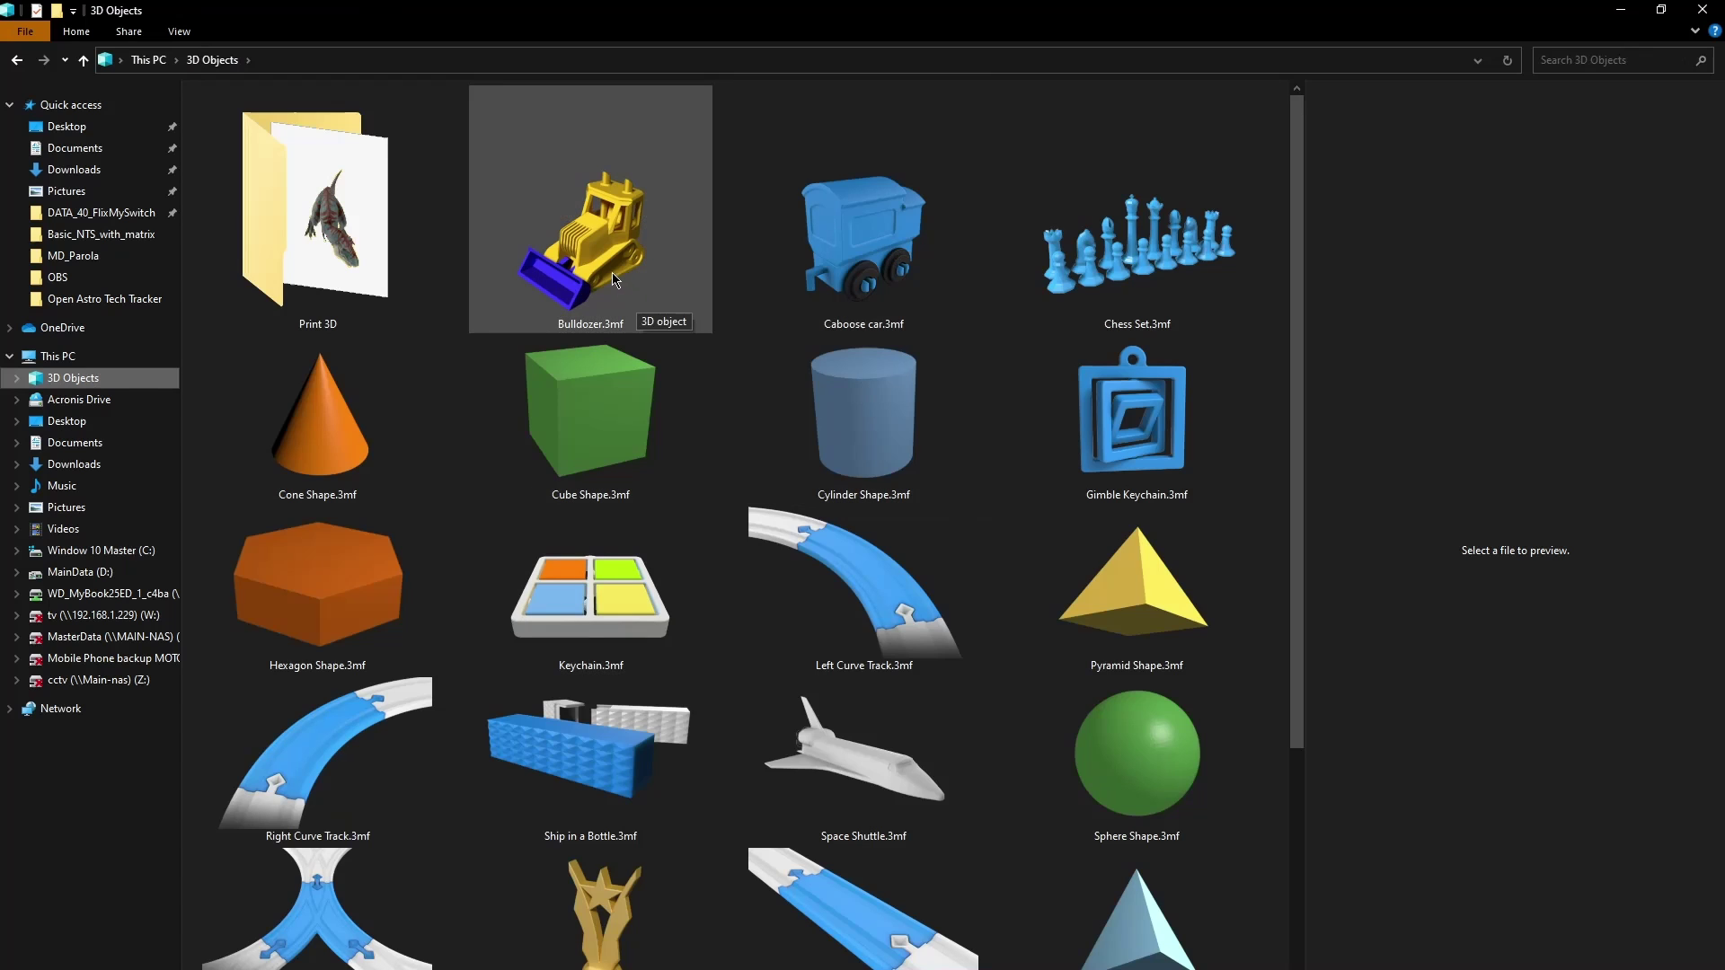
pyautogui.click(866, 236)
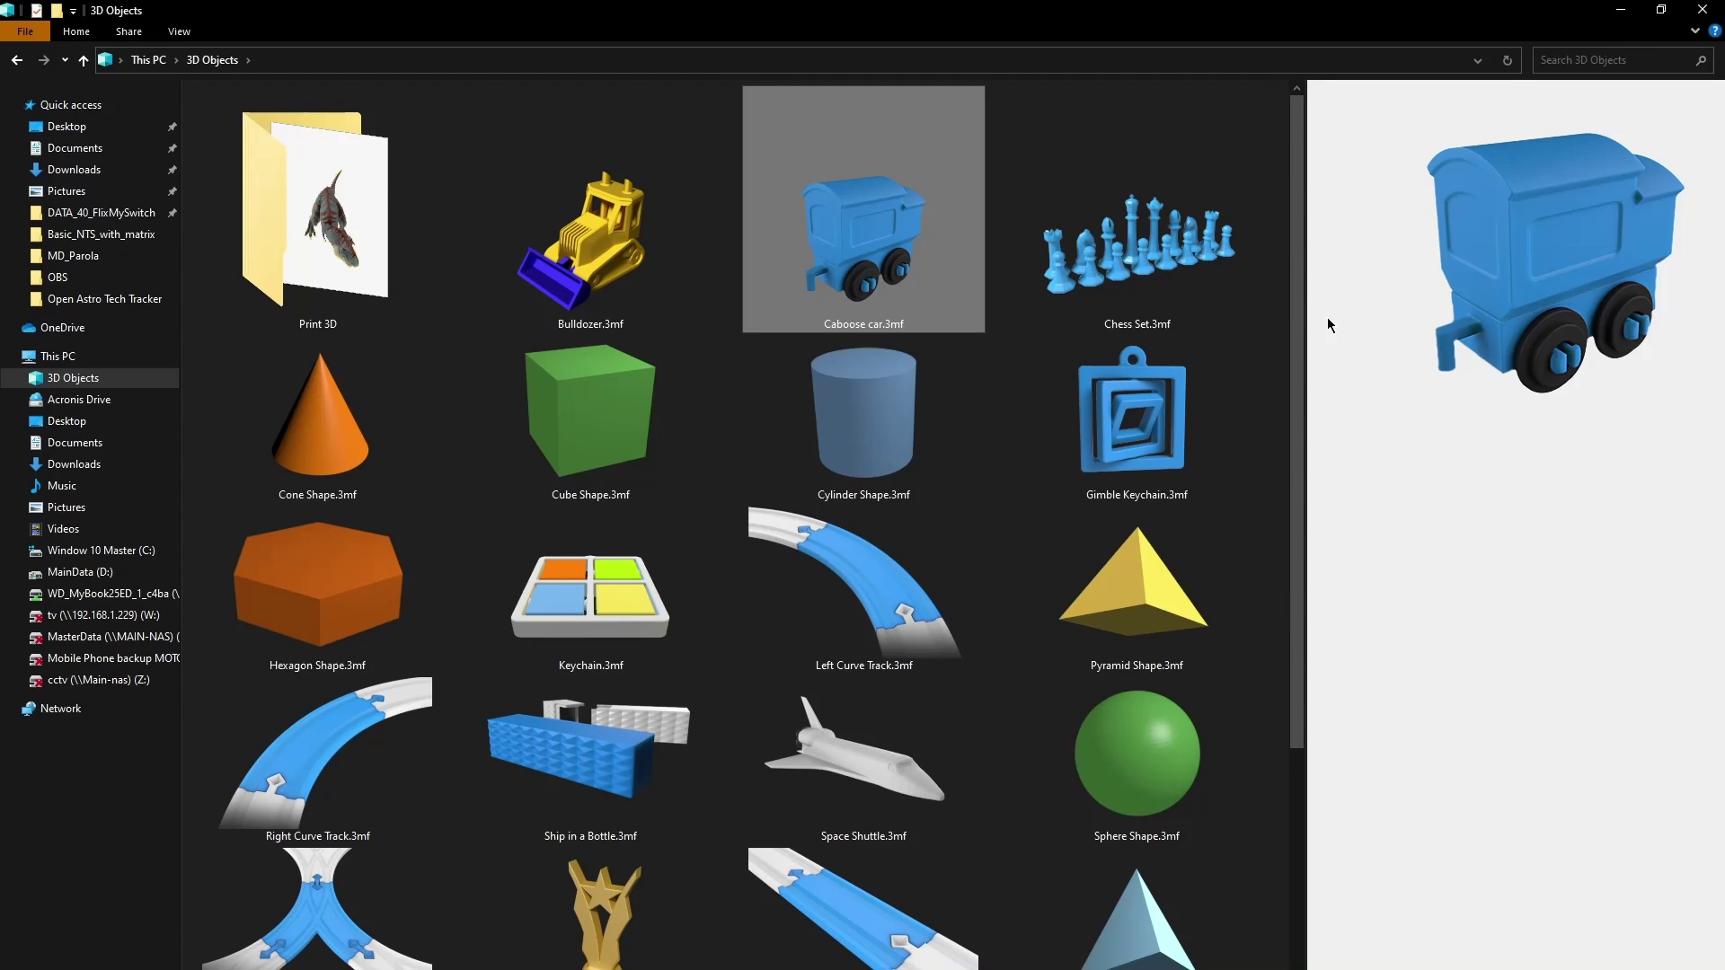
pyautogui.moveTo(1305, 313); pyautogui.dragTo(1010, 369)
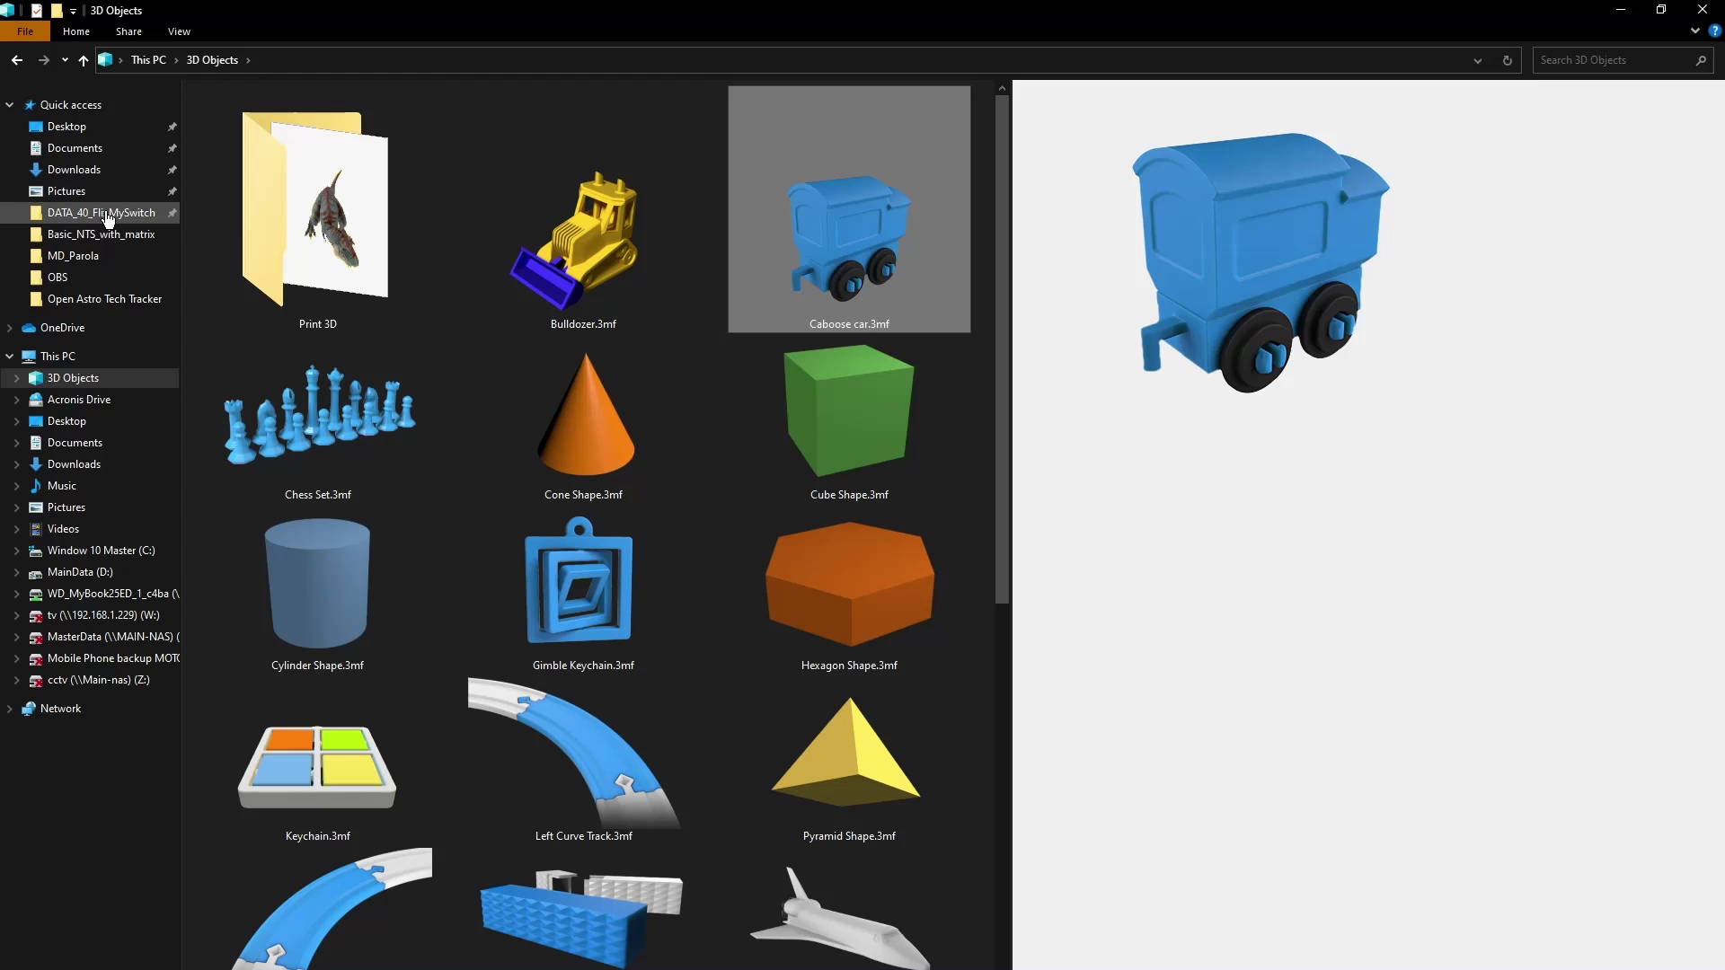
# Go to DATA_40_FlixMySwitch > 3d printed parts > Open Astro Tech Tracker and select 03_polemount_6801_v3_TI.STL.
pyautogui.click(98, 212)
pyautogui.doubleClick(259, 119)
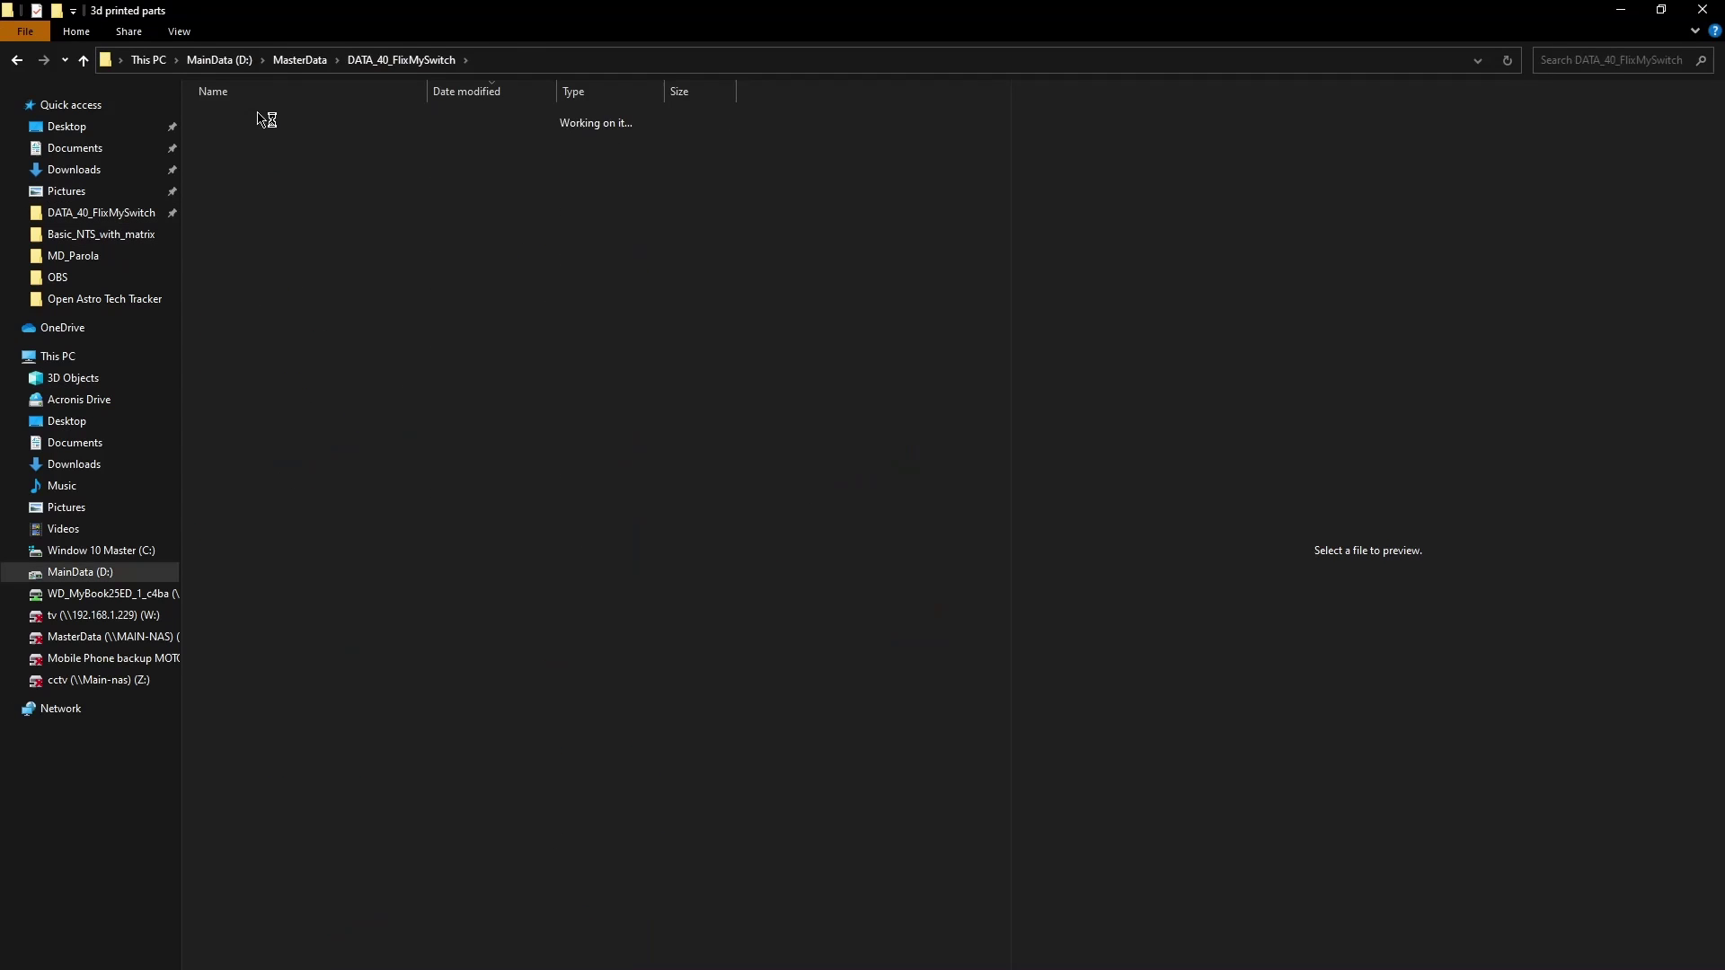
pyautogui.click(320, 440)
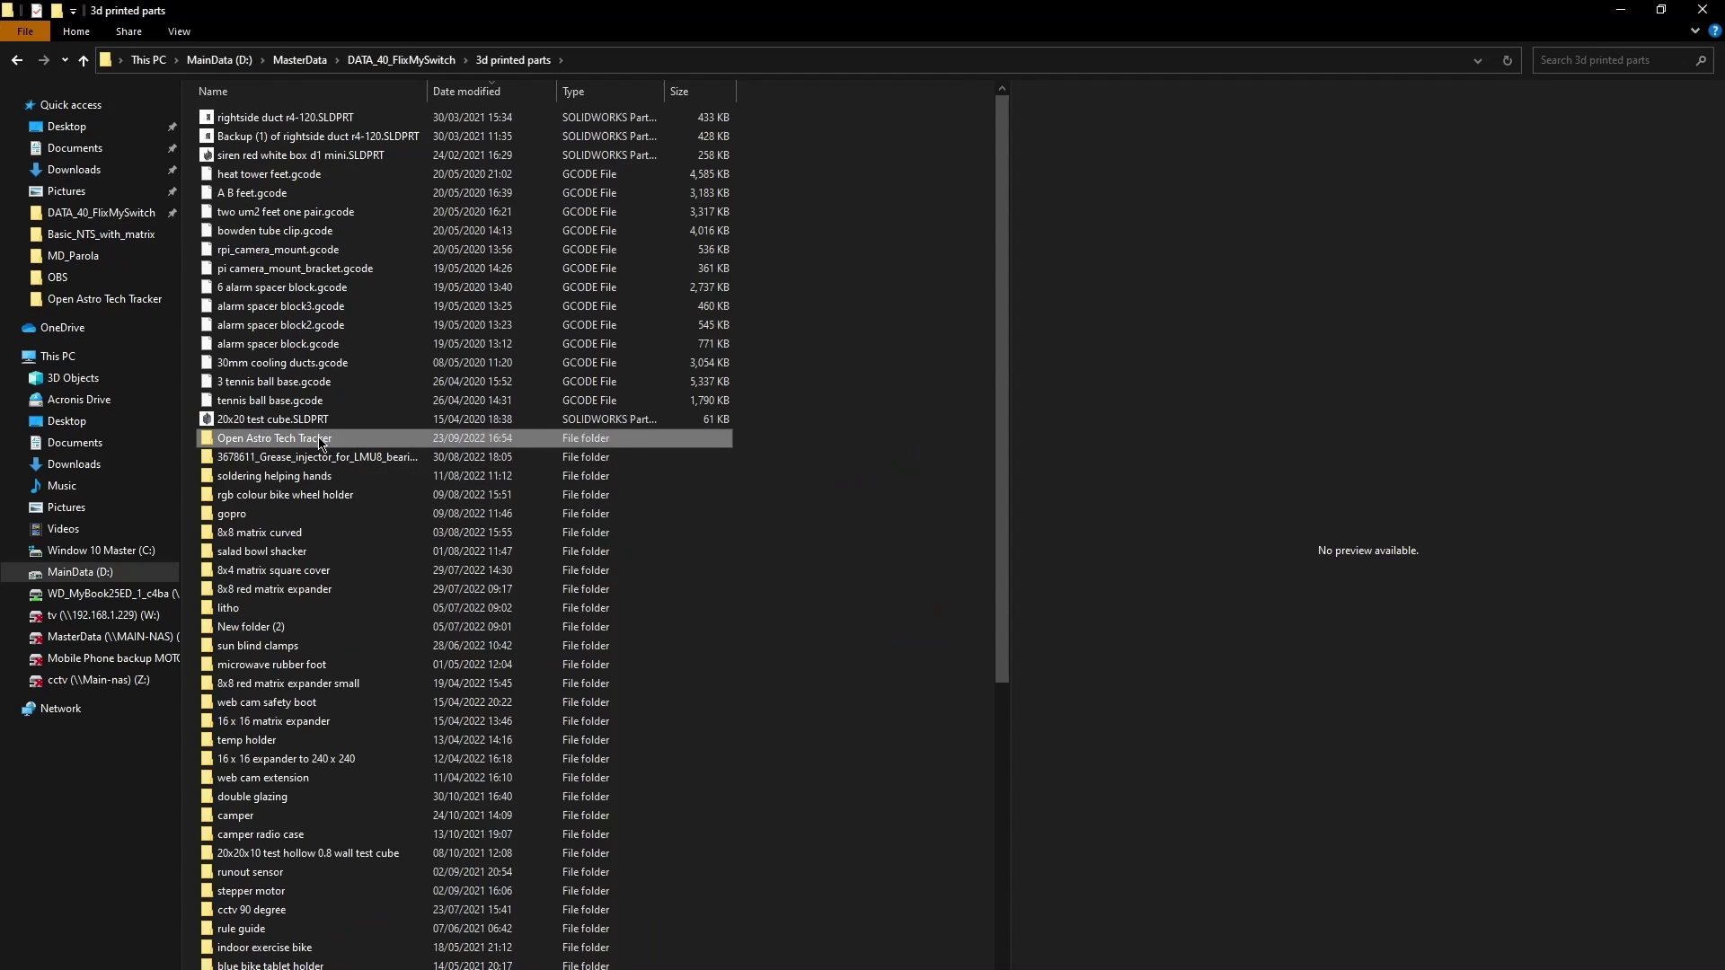
pyautogui.doubleClick(321, 440)
pyautogui.click(602, 283)
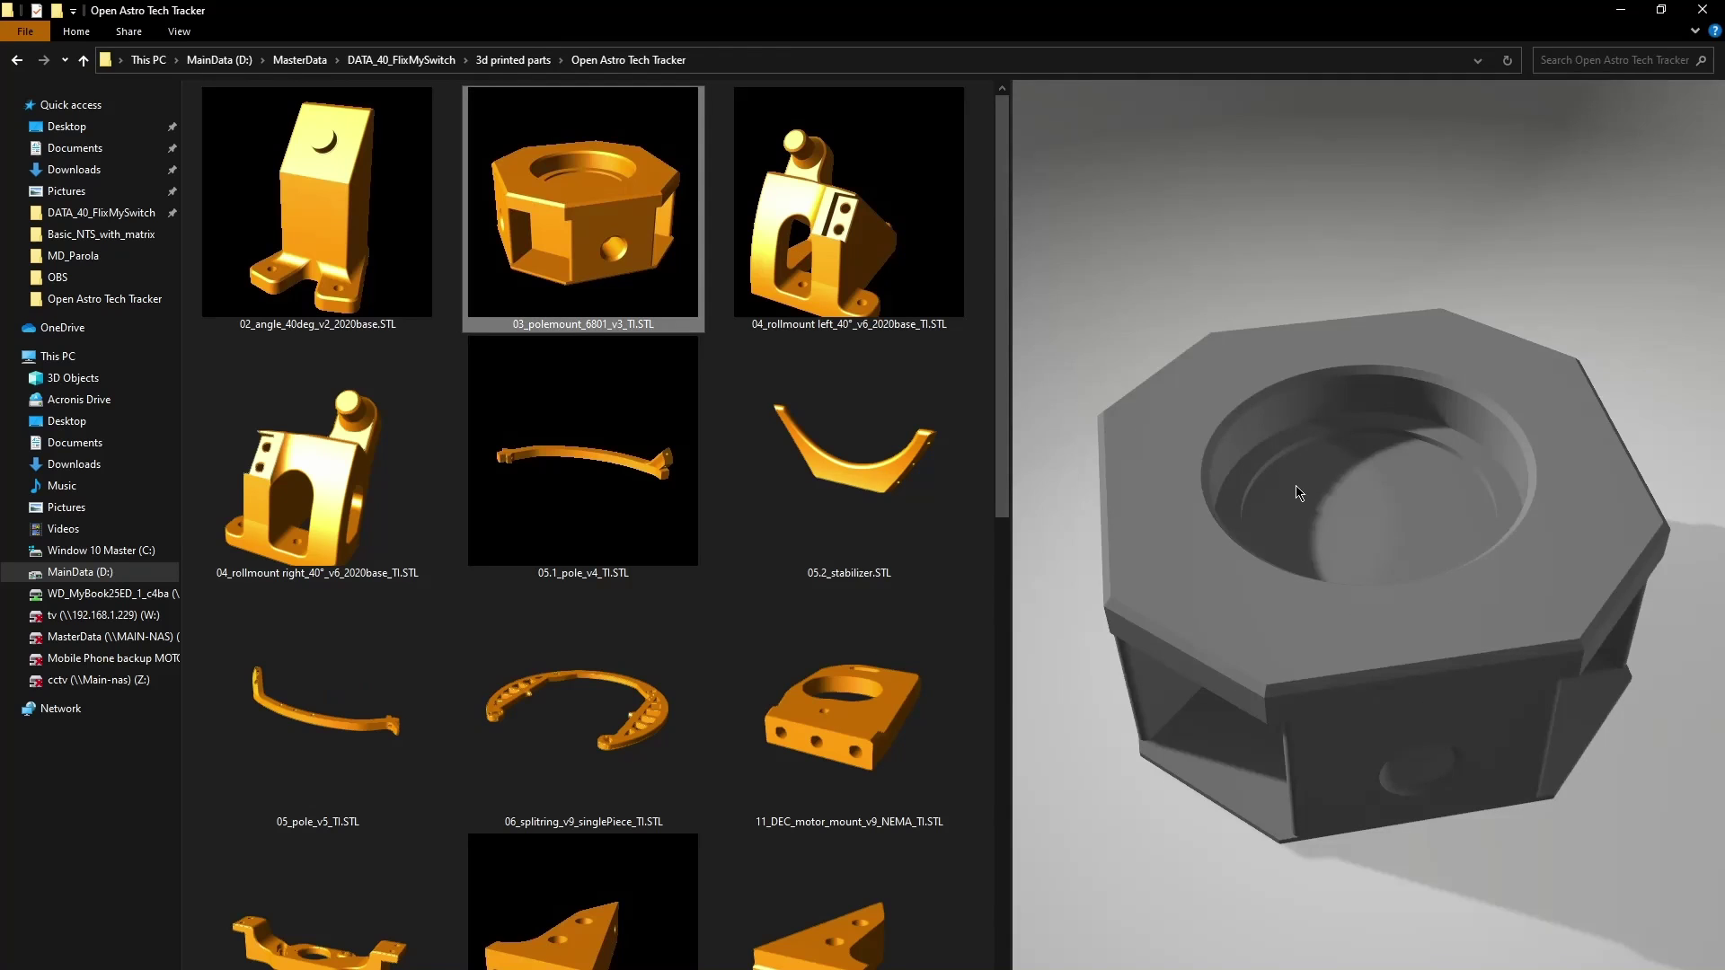
# Zoom and orbit the polemount 3D preview, widening the pane to fill most of the window.
pyautogui.click(1300, 493)
pyautogui.scroll(-3, 1312, 495)
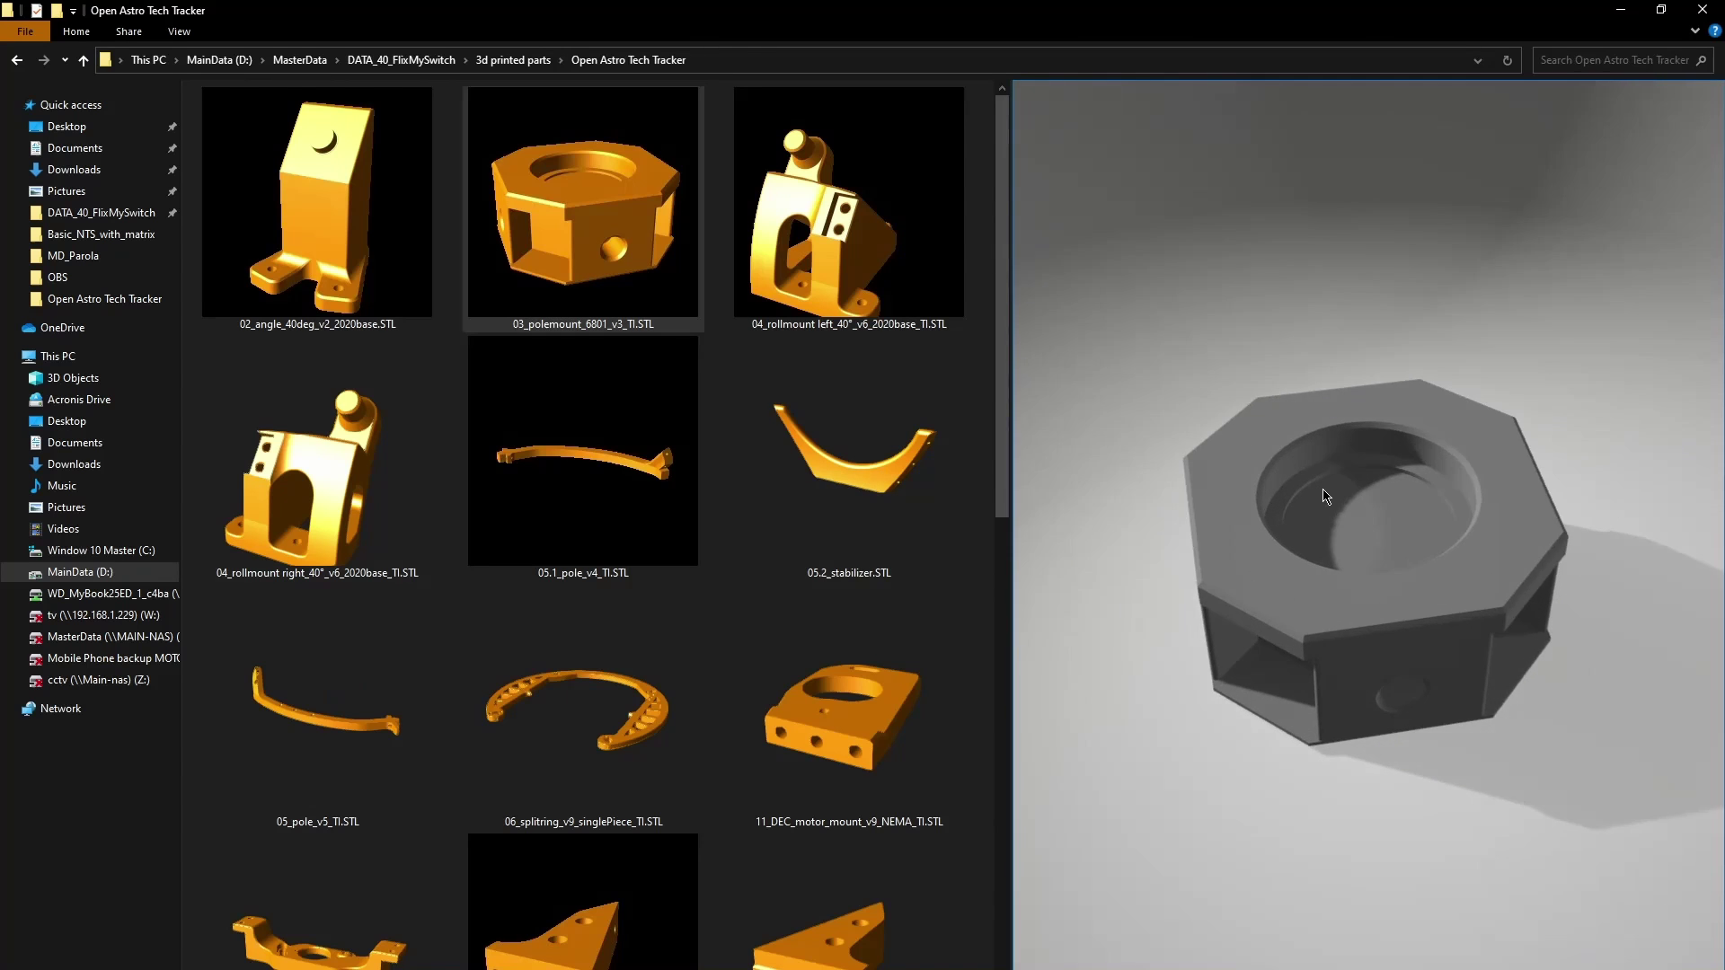
pyautogui.scroll(5, 1324, 495)
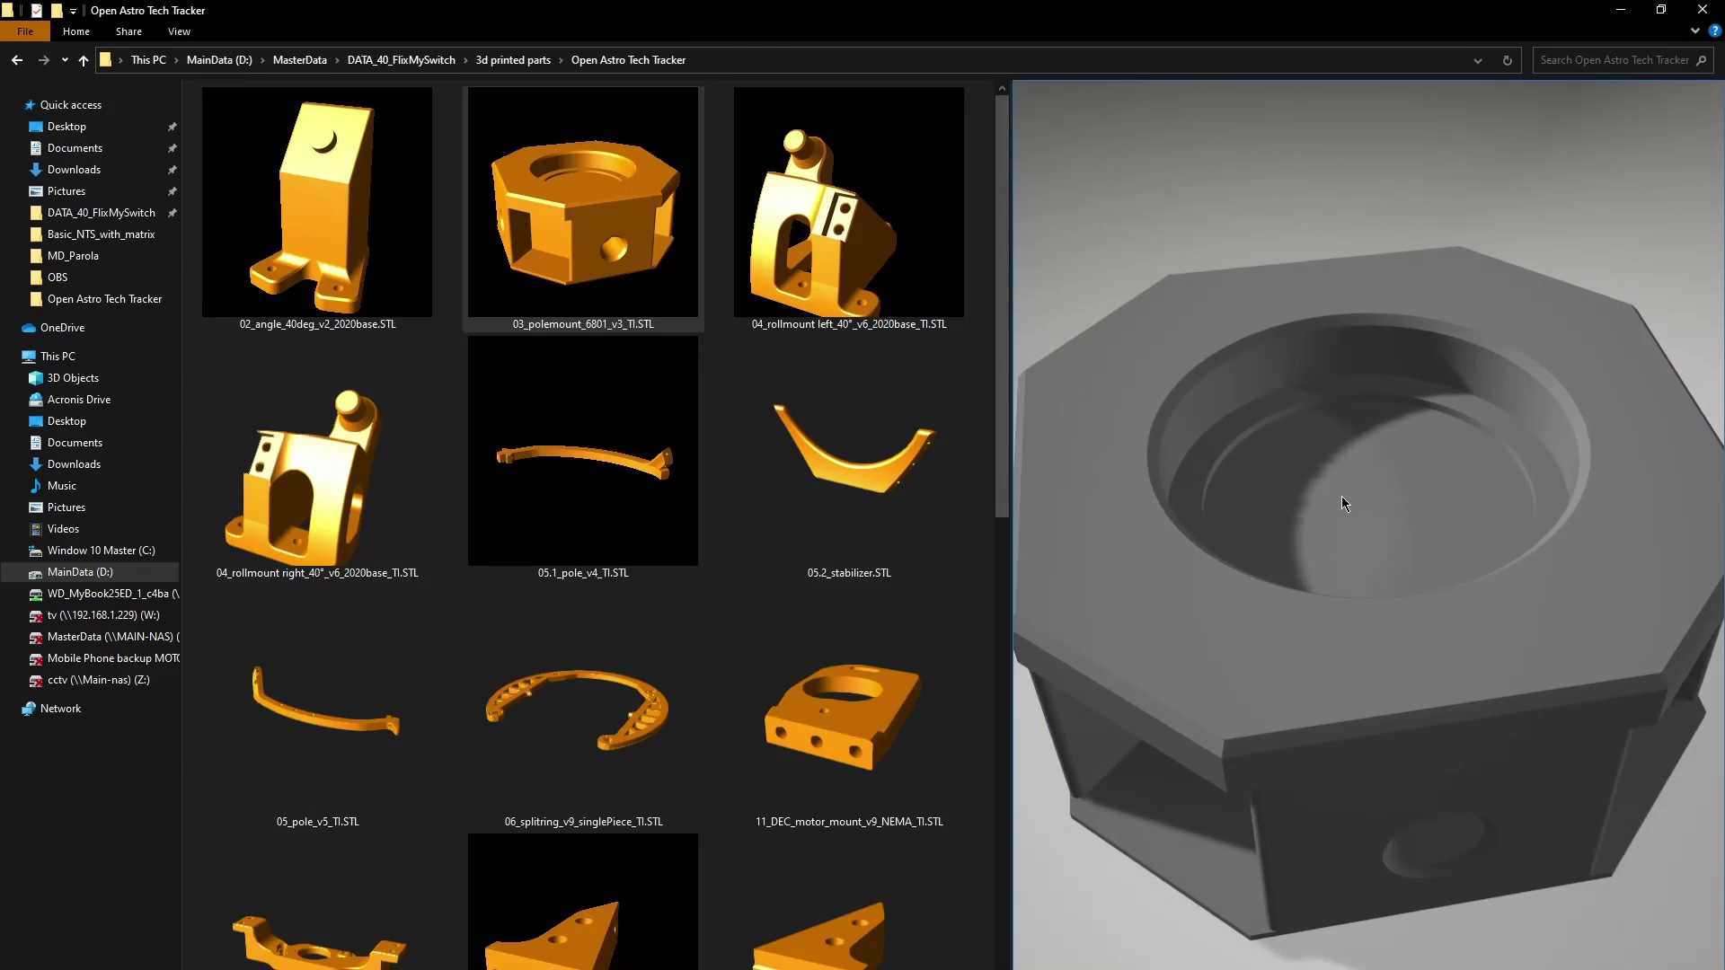
pyautogui.scroll(-3, 1342, 496)
pyautogui.moveTo(1343, 492); pyautogui.dragTo(1463, 552)
pyautogui.scroll(6, 1453, 540)
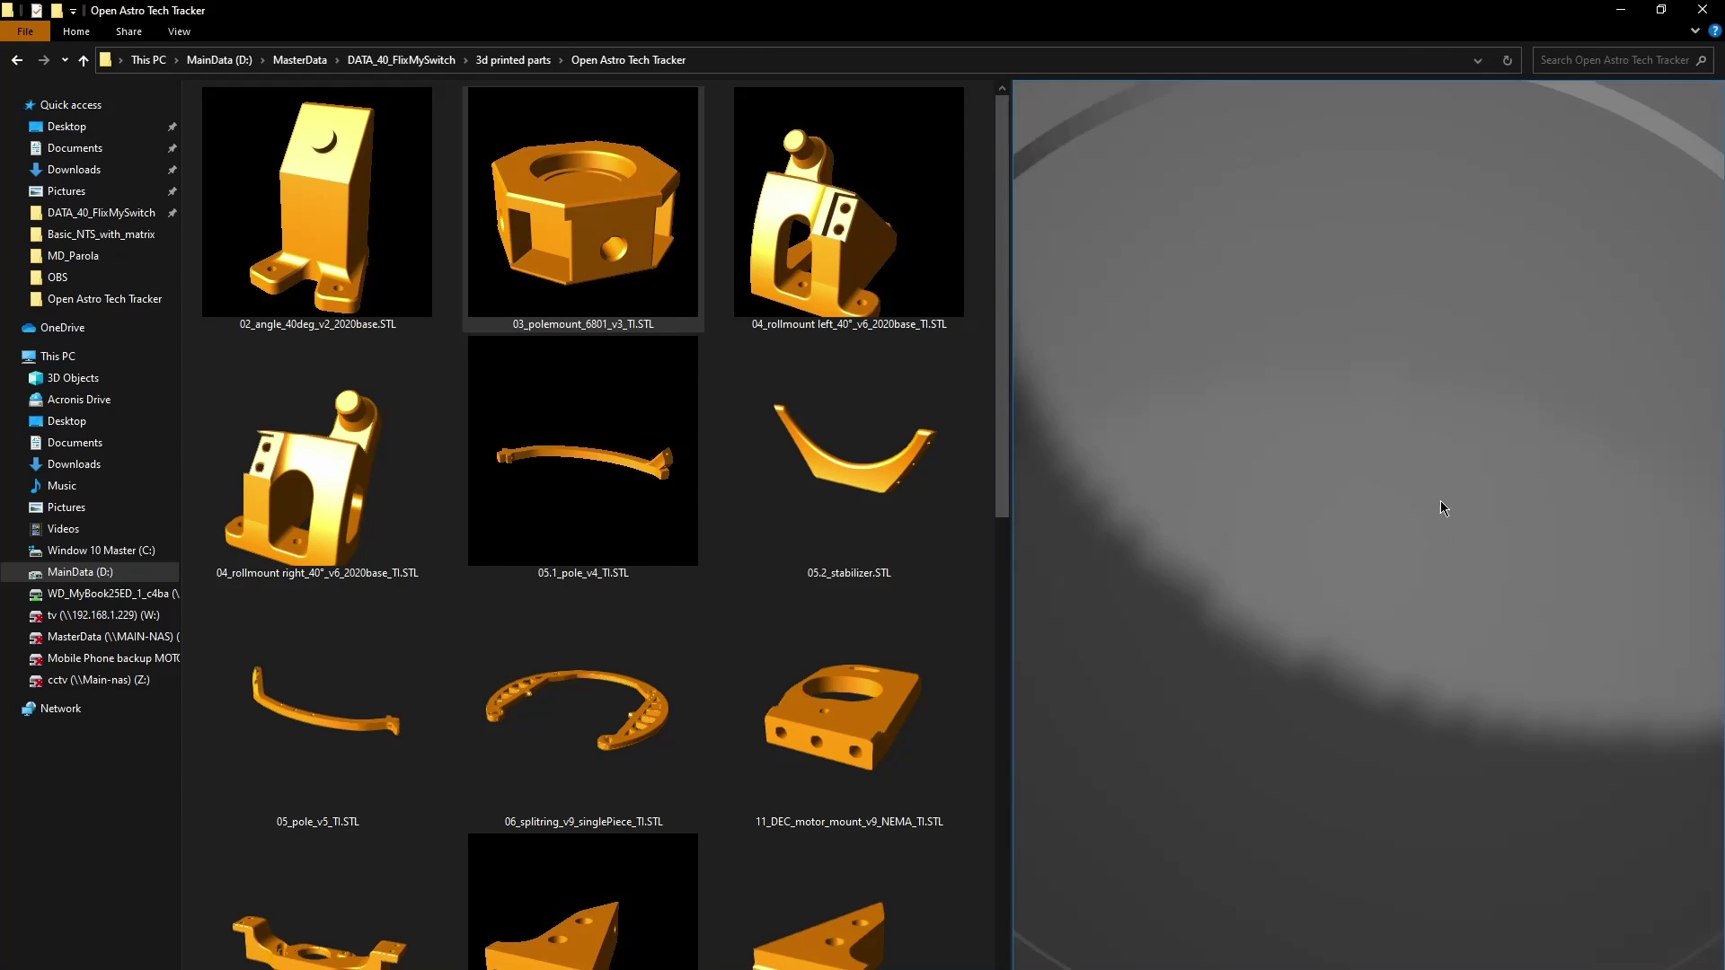
pyautogui.scroll(-6, 1441, 500)
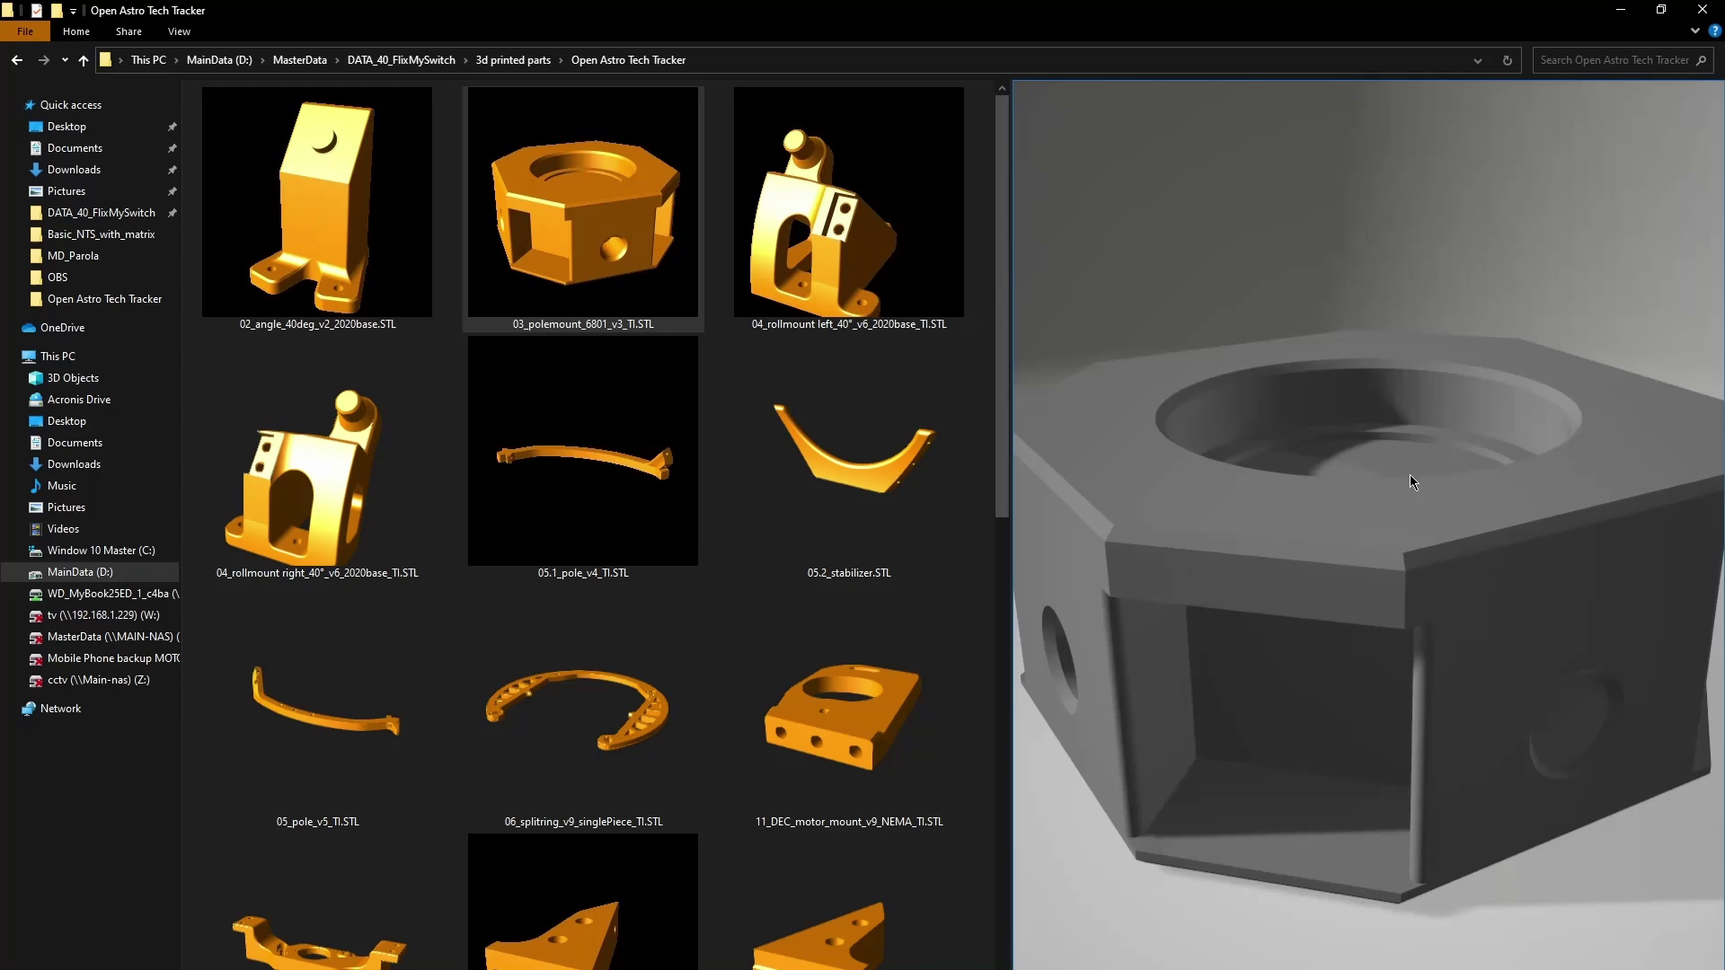
pyautogui.moveTo(1013, 373); pyautogui.dragTo(632, 409)
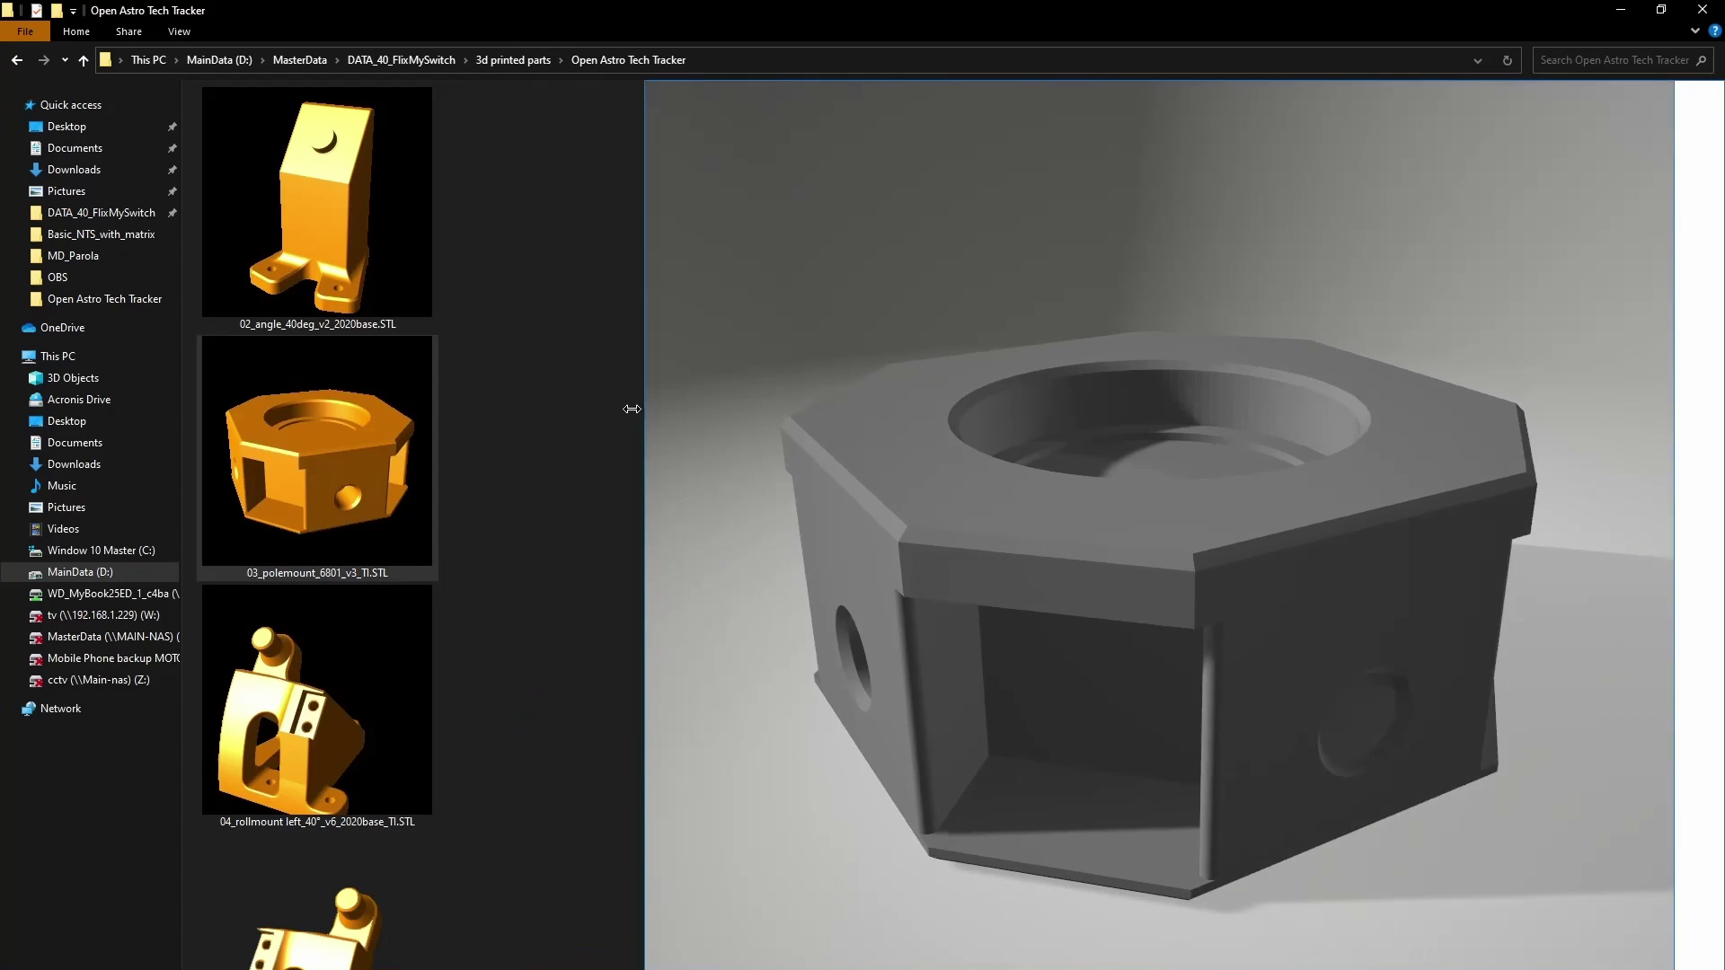
pyautogui.moveTo(1021, 536); pyautogui.dragTo(733, 421)
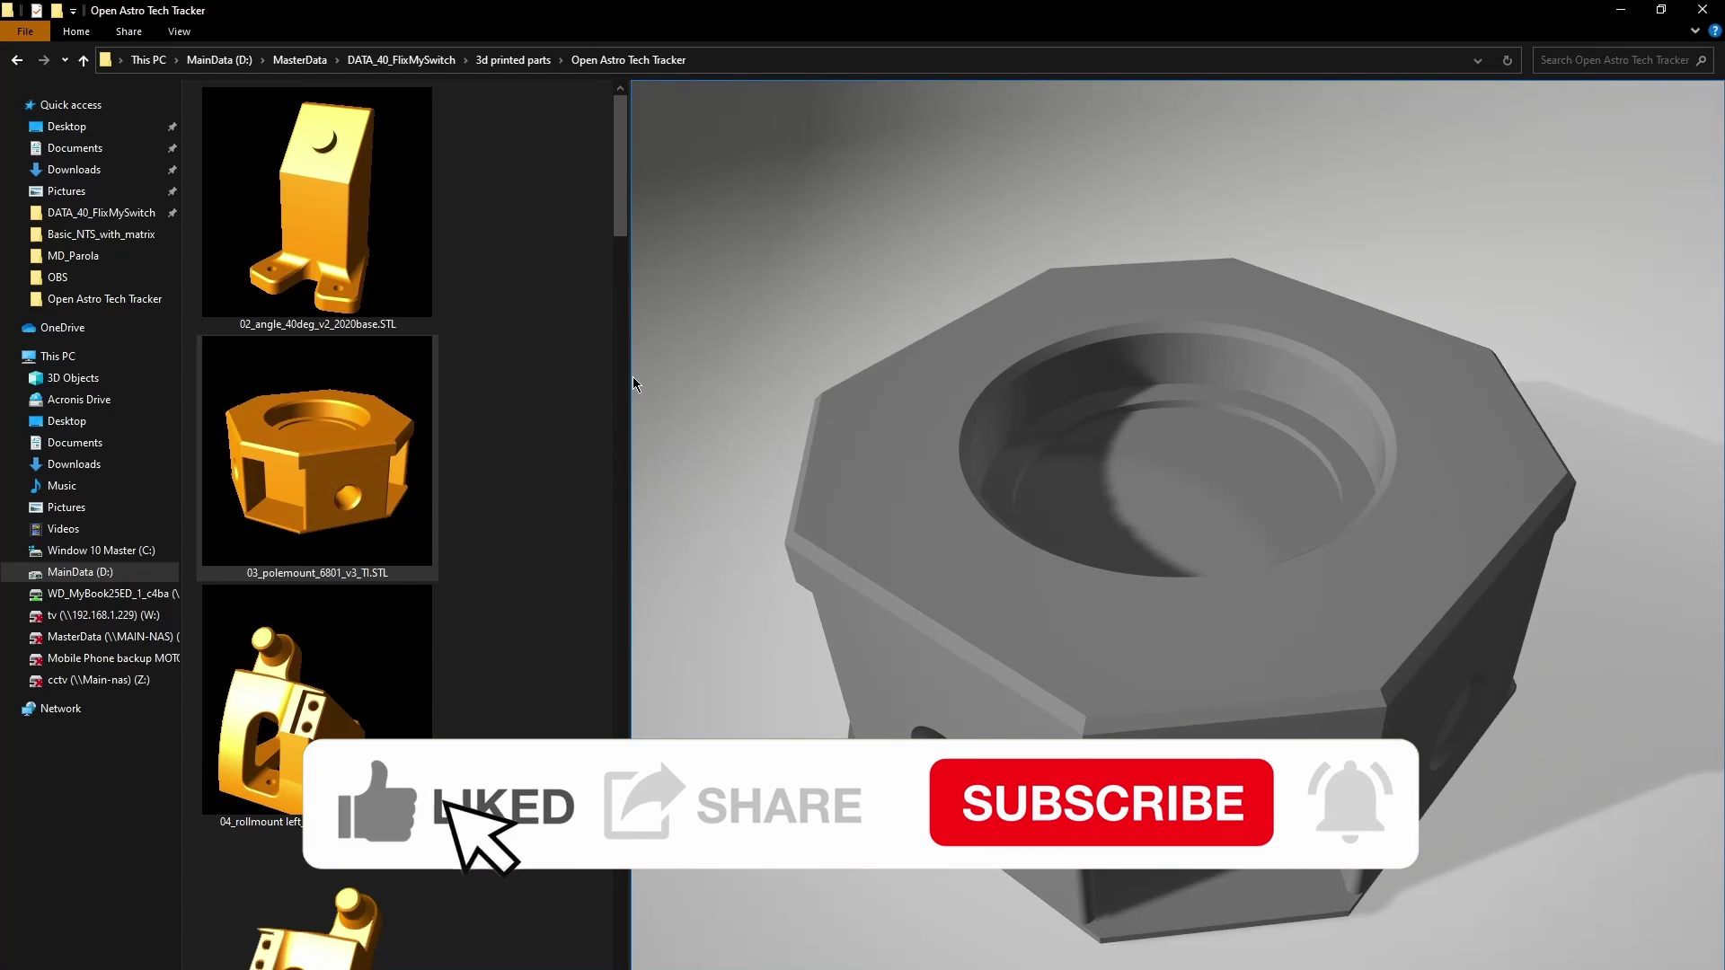
# Narrow the preview to restore four thumbnail columns and preview 06_splitring_v9_singlePiece_TI.STL in 3D.
pyautogui.moveTo(633, 385); pyautogui.dragTo(1305, 433)
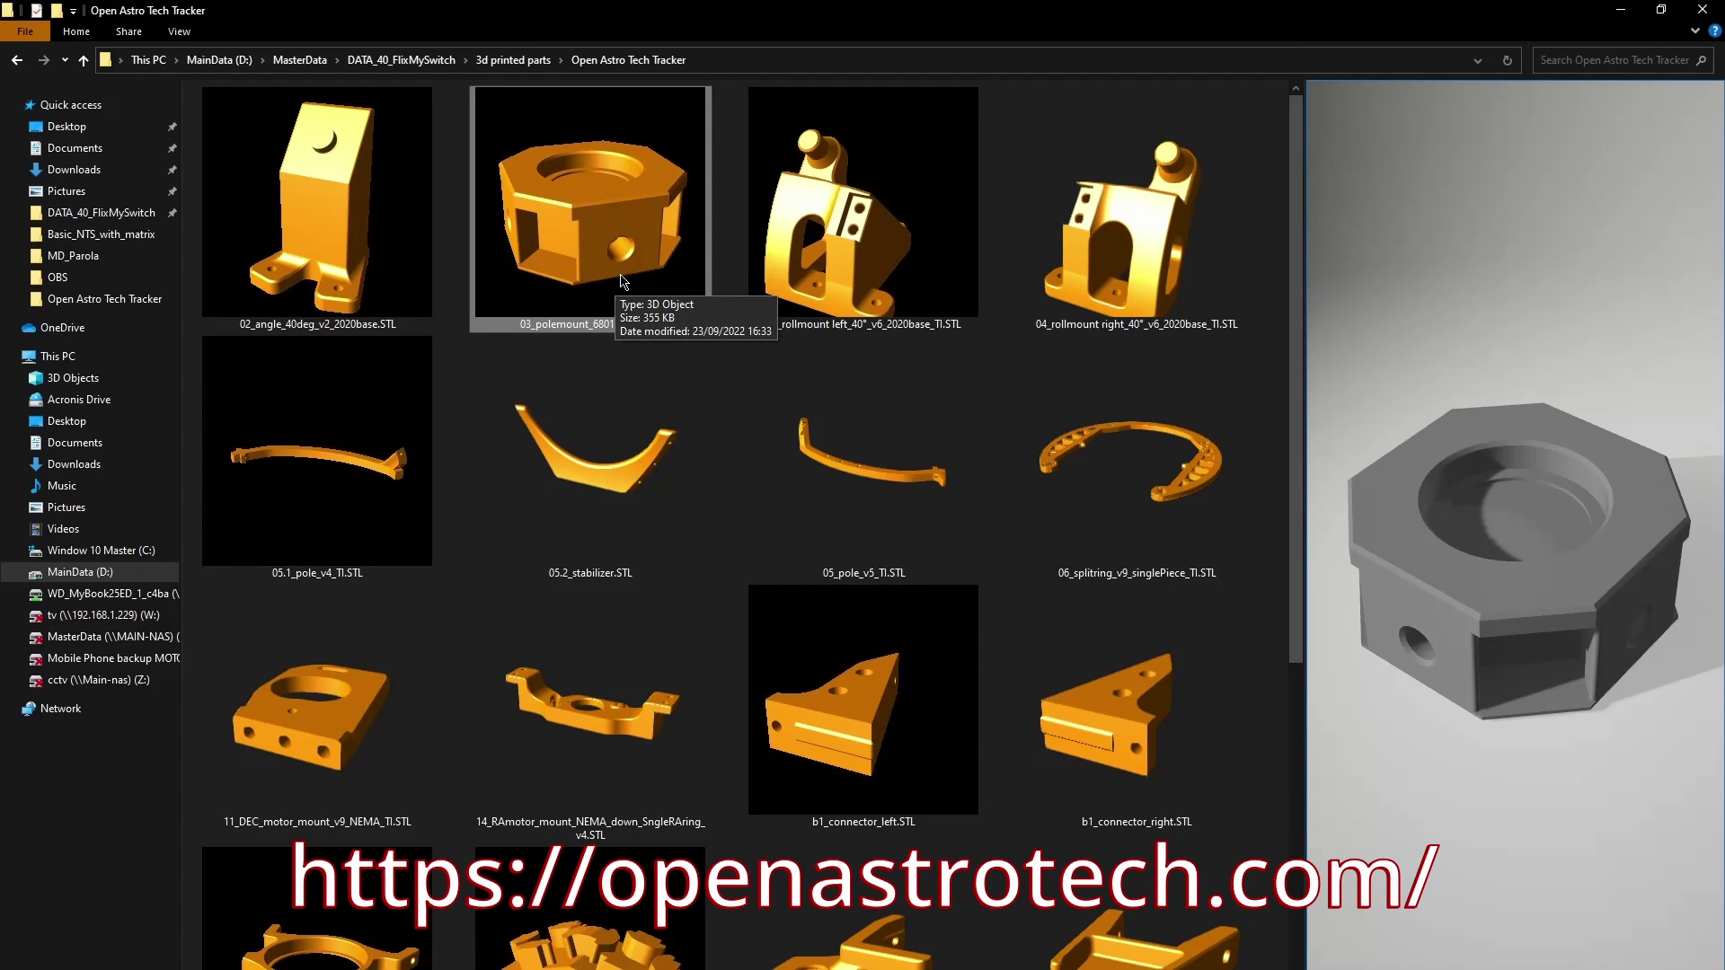
pyautogui.click(1156, 501)
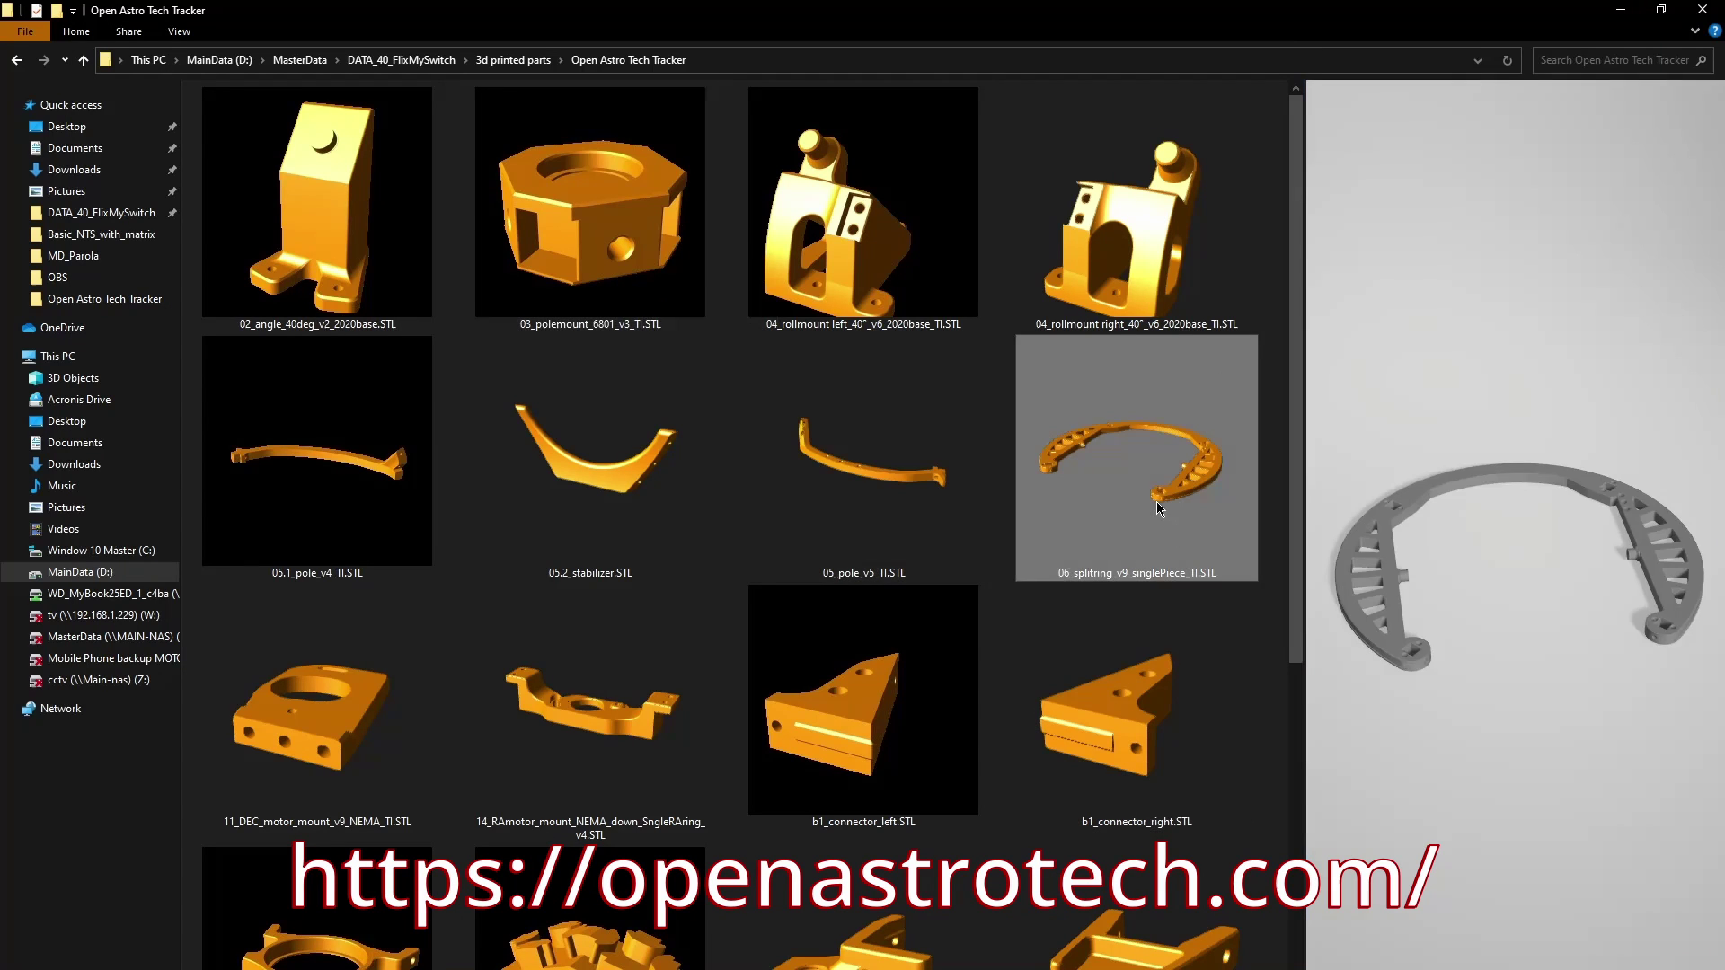